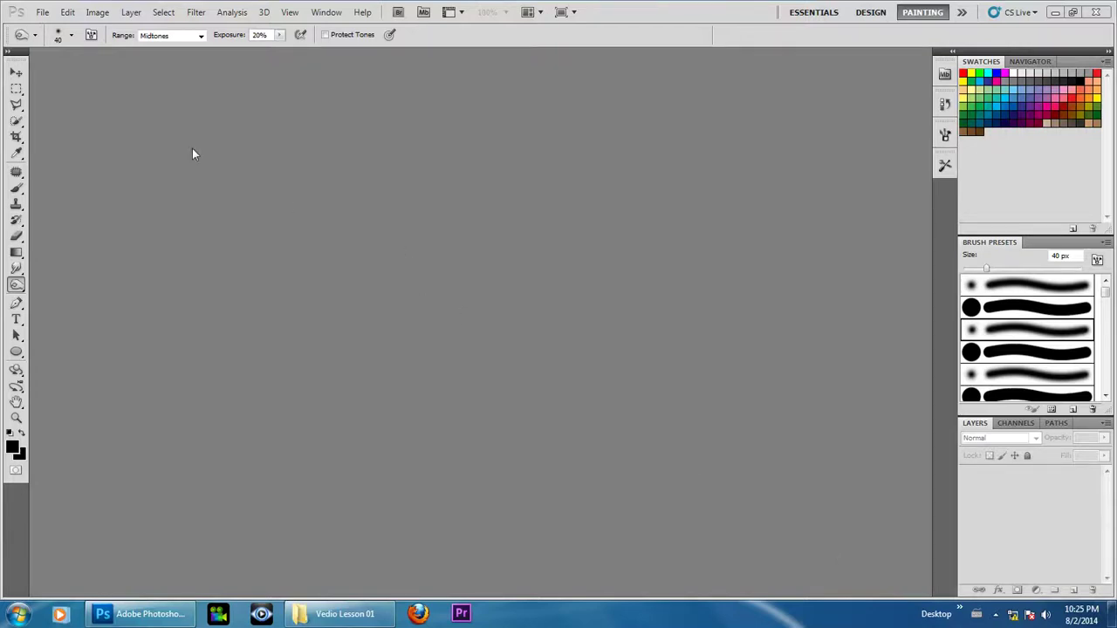
# Step: In the Open dialog, browse to the DVD drive's Lesson 08 > Wedding folder
pyautogui.click(43, 13)
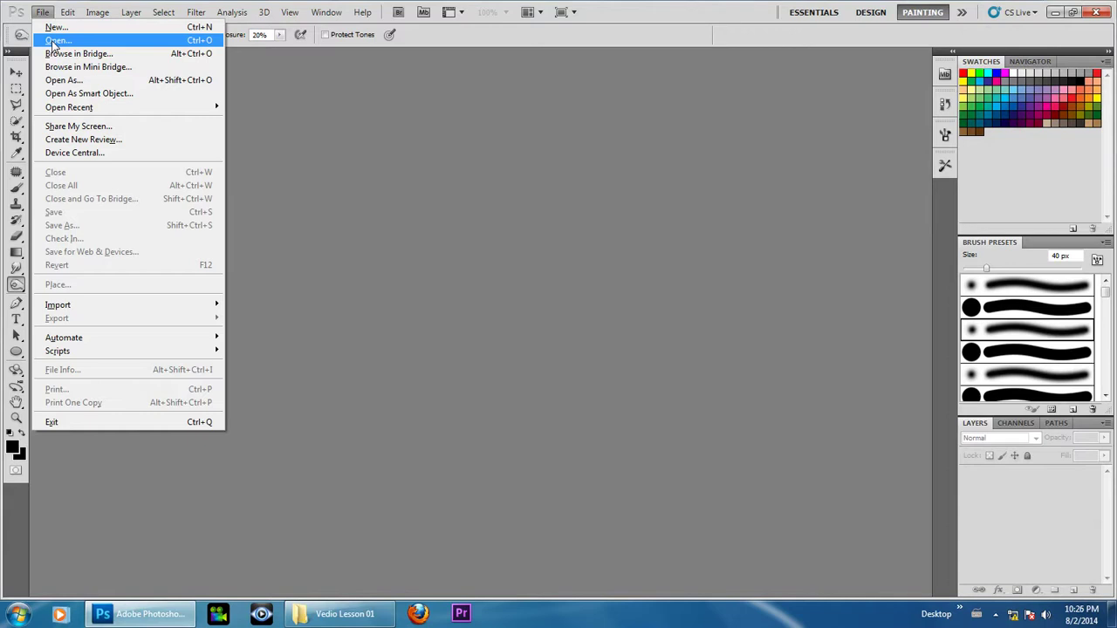
pyautogui.click(54, 41)
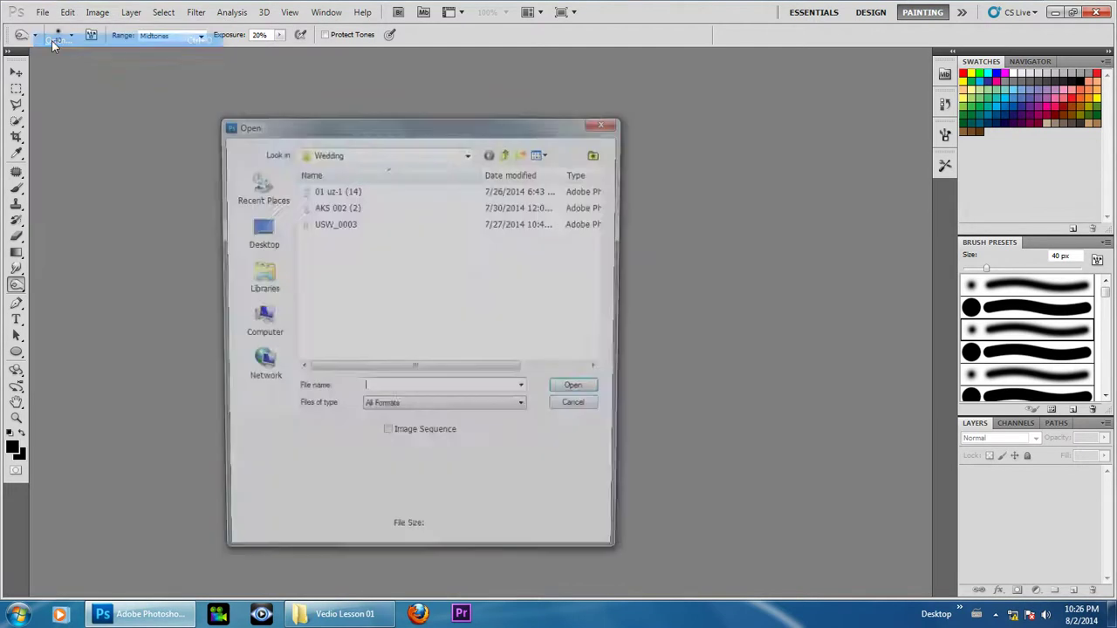
pyautogui.moveTo(397, 122); pyautogui.dragTo(569, 122)
pyautogui.click(438, 334)
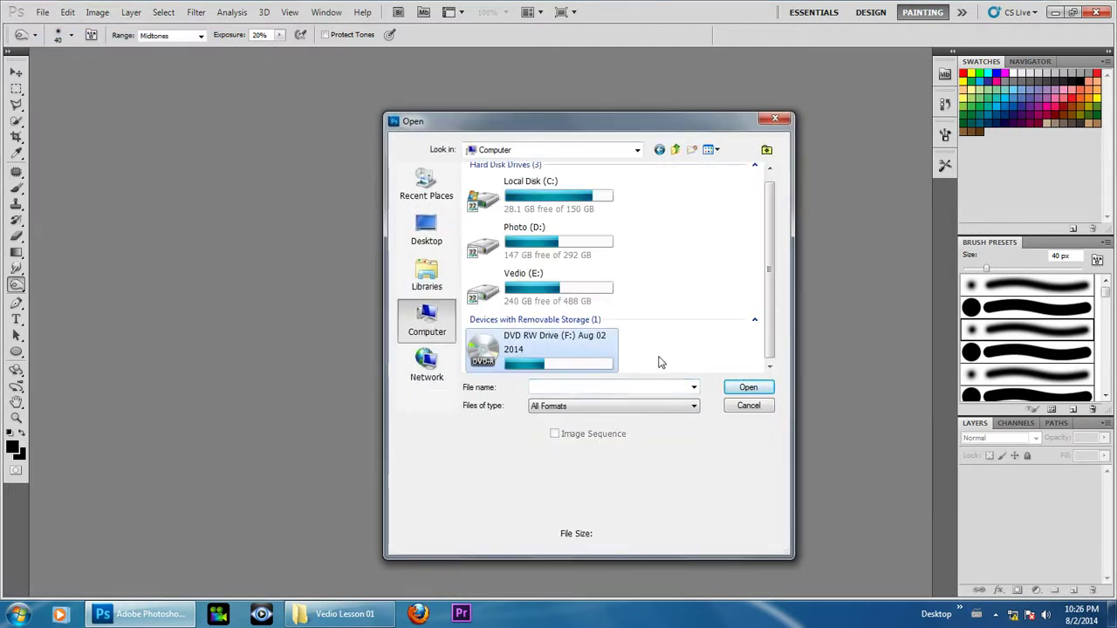
pyautogui.click(593, 349)
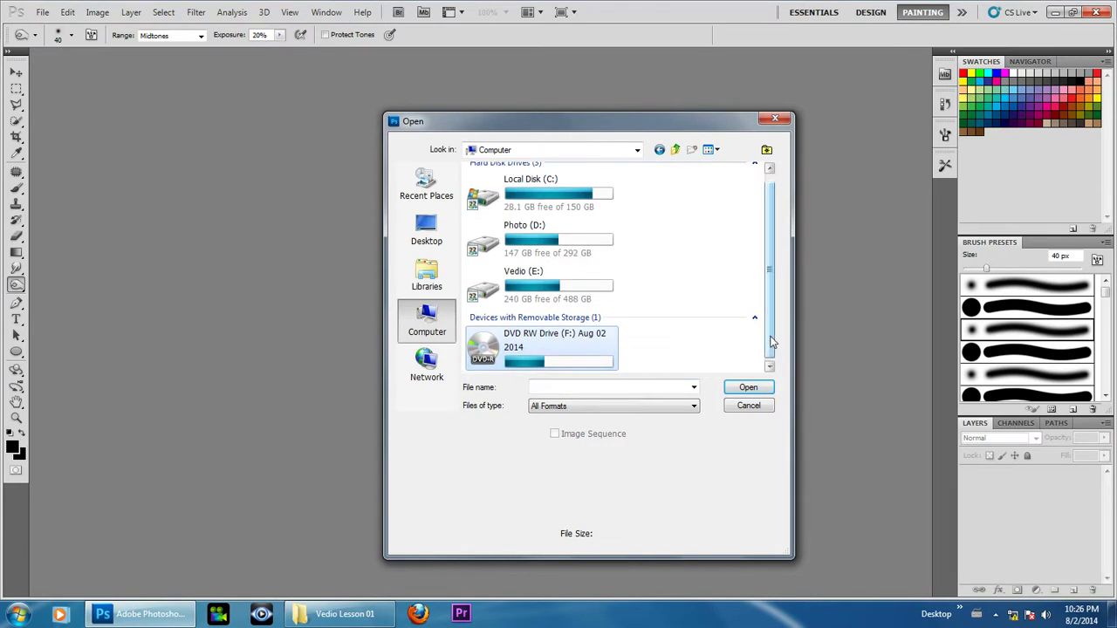
pyautogui.click(738, 387)
pyautogui.click(515, 289)
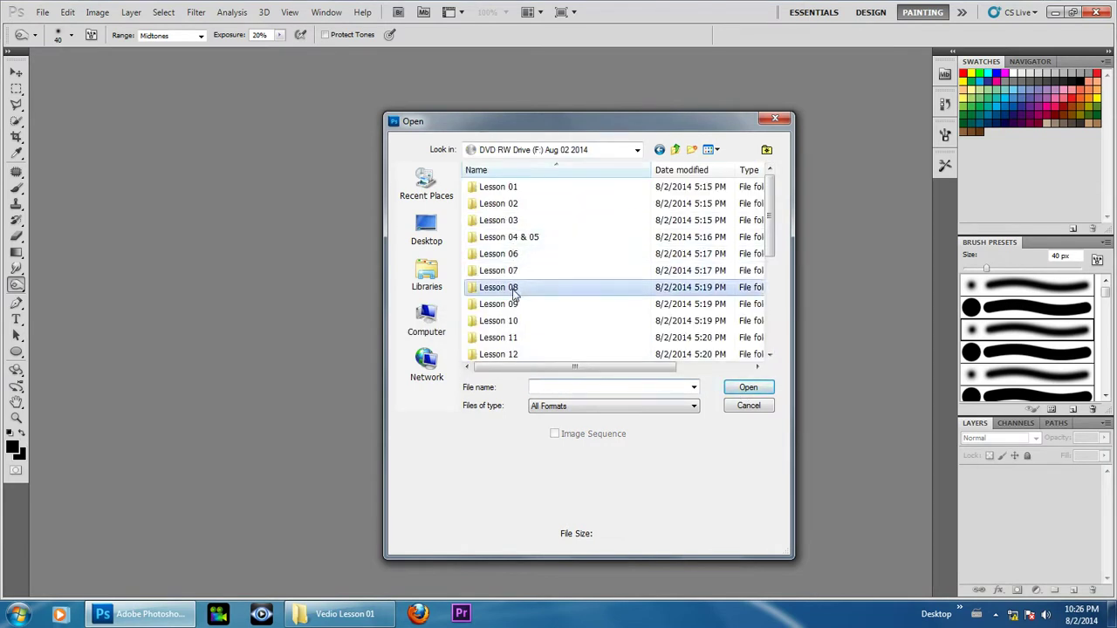
pyautogui.click(749, 388)
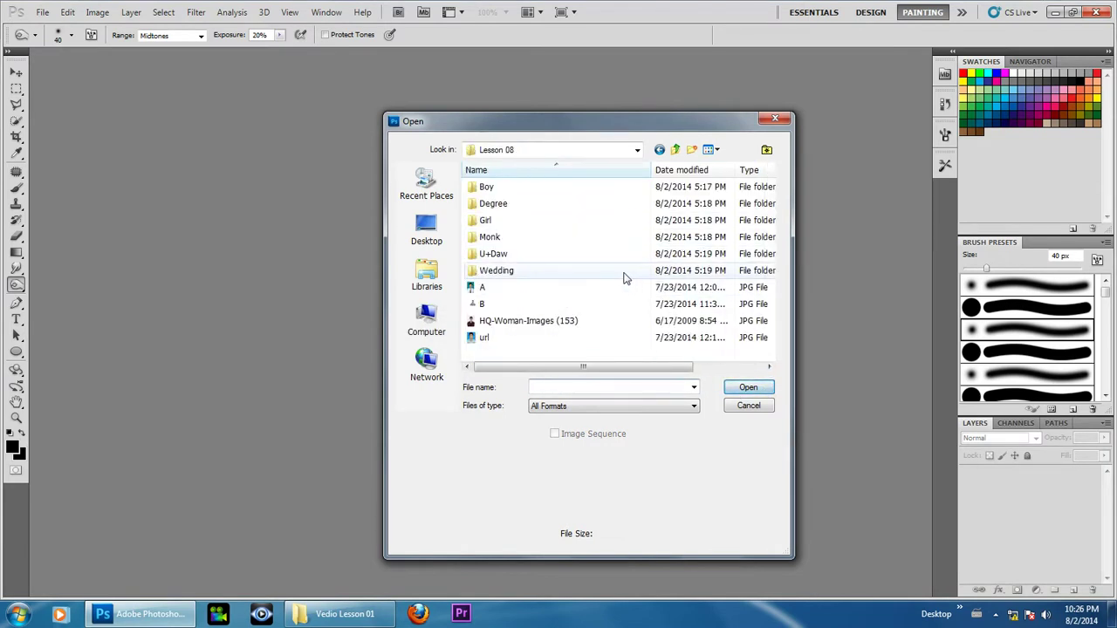
pyautogui.click(495, 275)
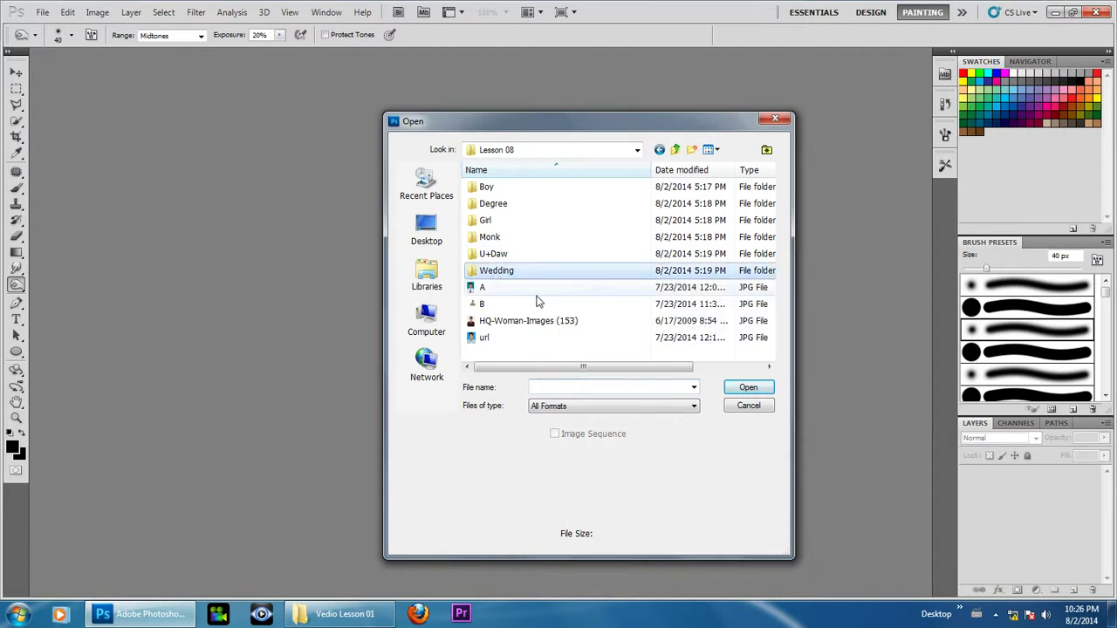
pyautogui.click(740, 389)
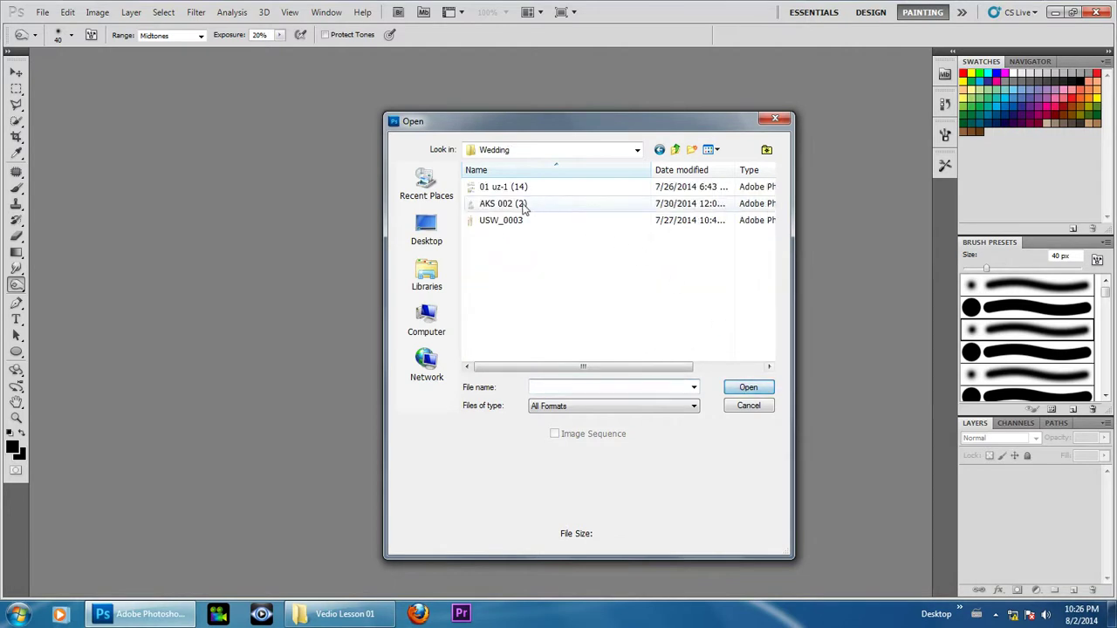
# Step: Show the files as large icons and open AKS 002 (2)
pyautogui.click(713, 149)
pyautogui.click(744, 183)
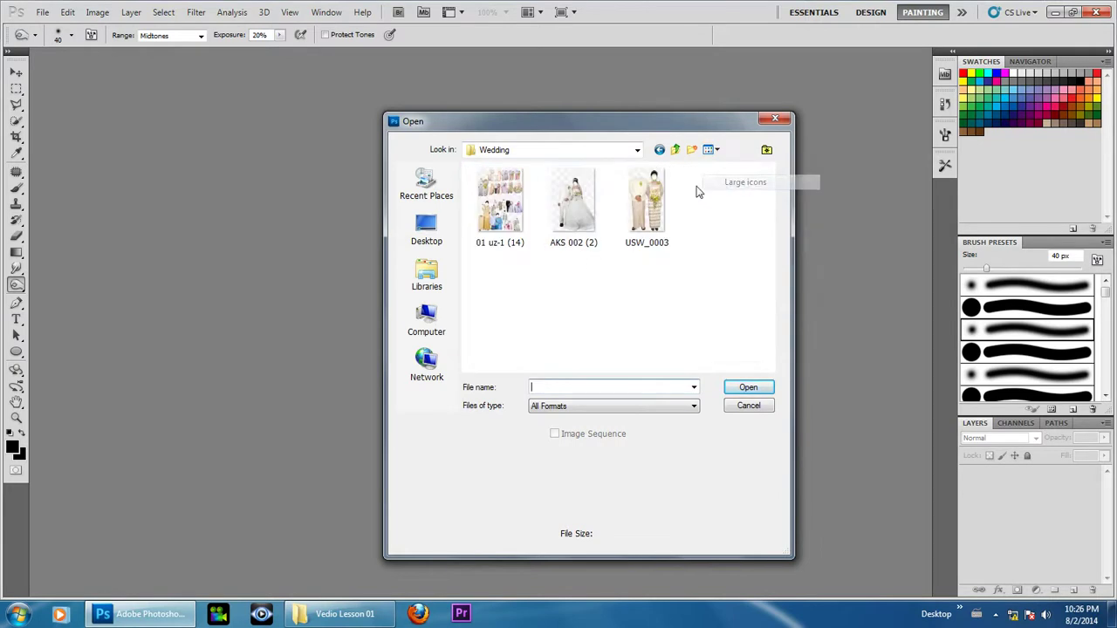
pyautogui.click(576, 213)
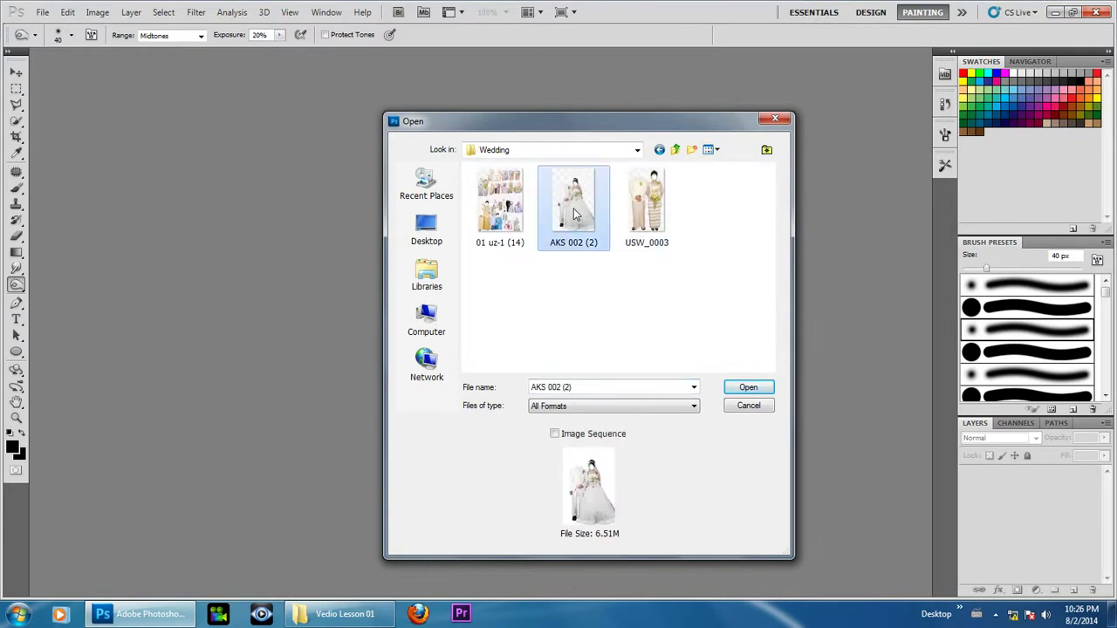
pyautogui.click(748, 387)
pyautogui.scroll(4, 518, 263)
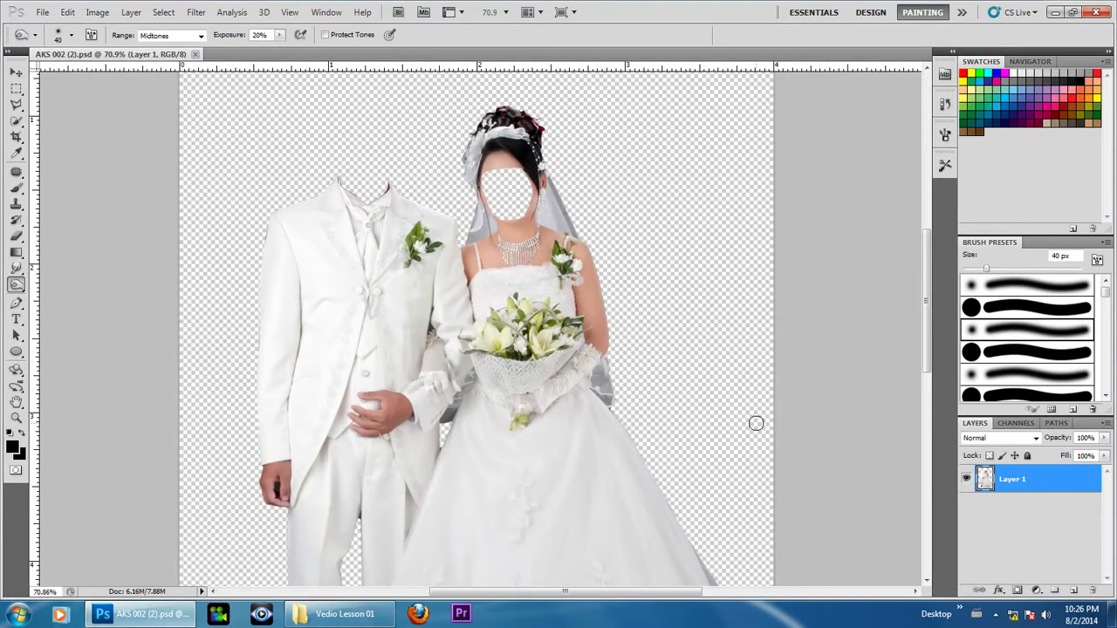
# Step: Duplicate the image as a document named 18x24 and float the copy in its own window
pyautogui.scroll(-1, 446, 240)
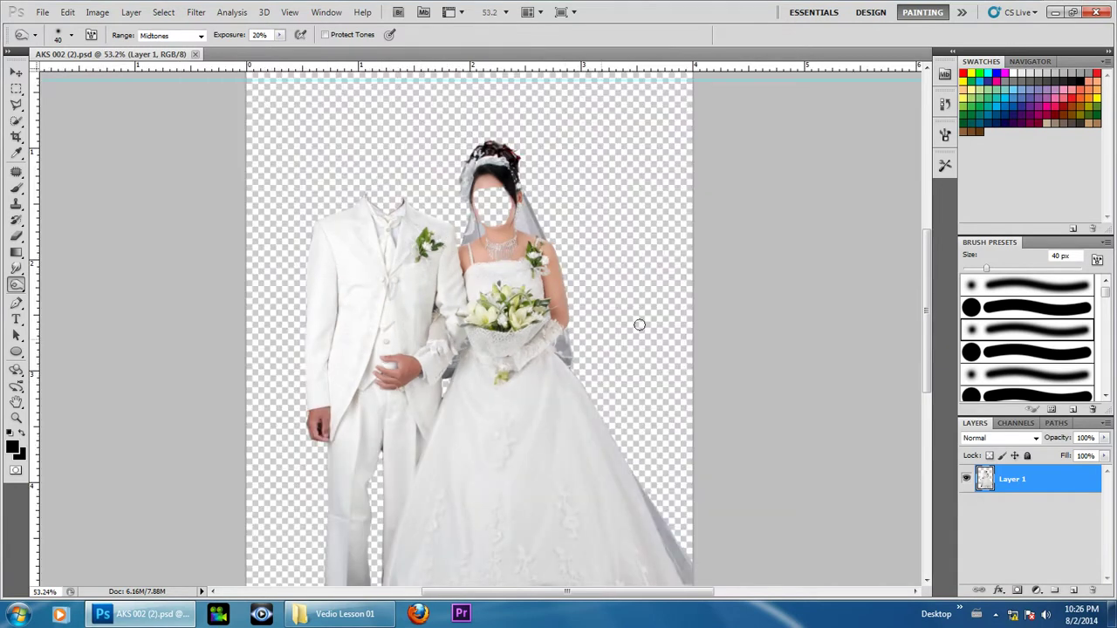
pyautogui.scroll(-1, 322, 233)
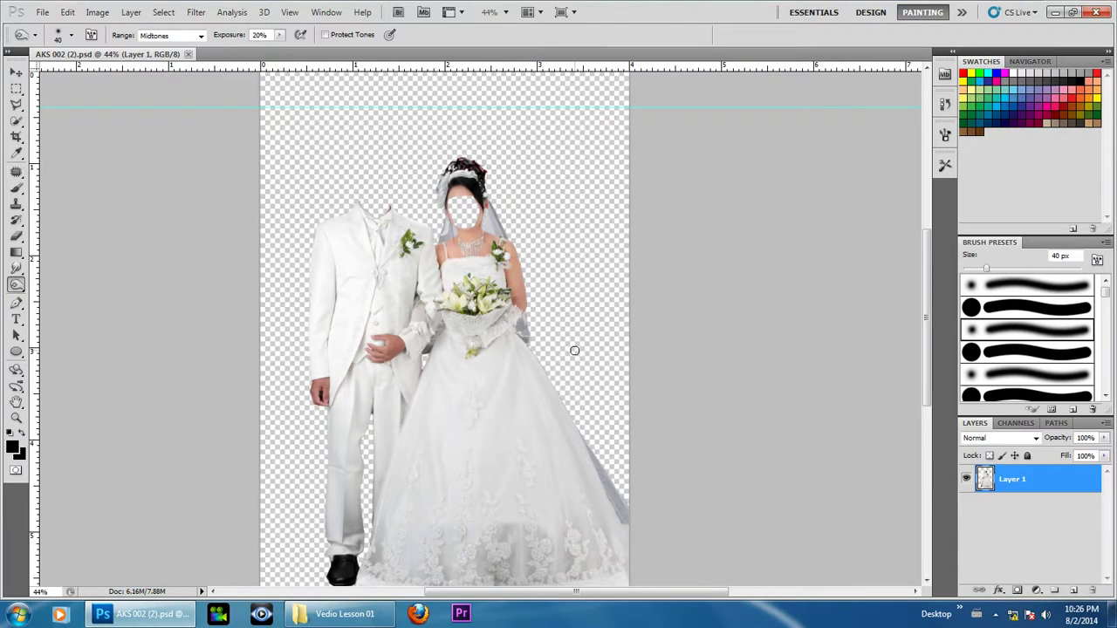
pyautogui.click(97, 12)
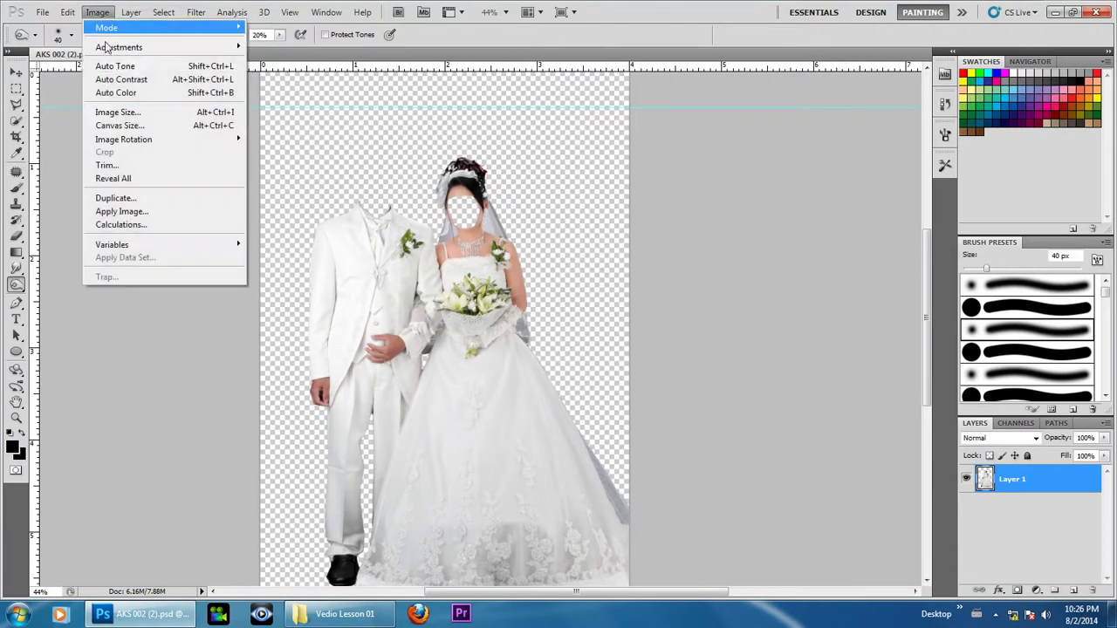
pyautogui.click(133, 201)
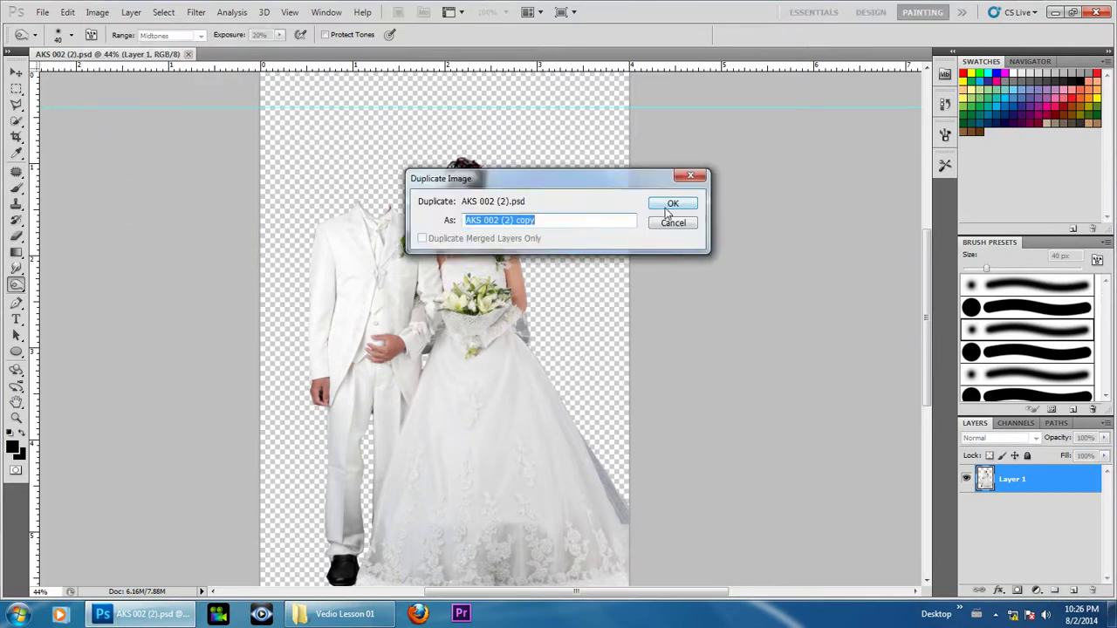
pyautogui.moveTo(537, 169); pyautogui.dragTo(620, 163)
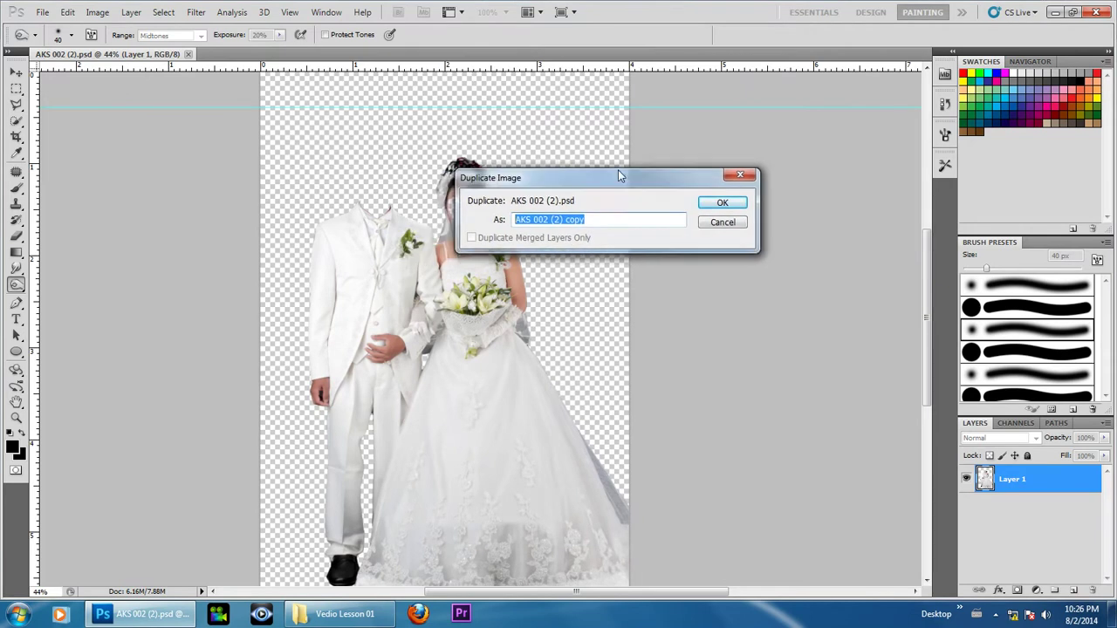
pyautogui.write('18x24')
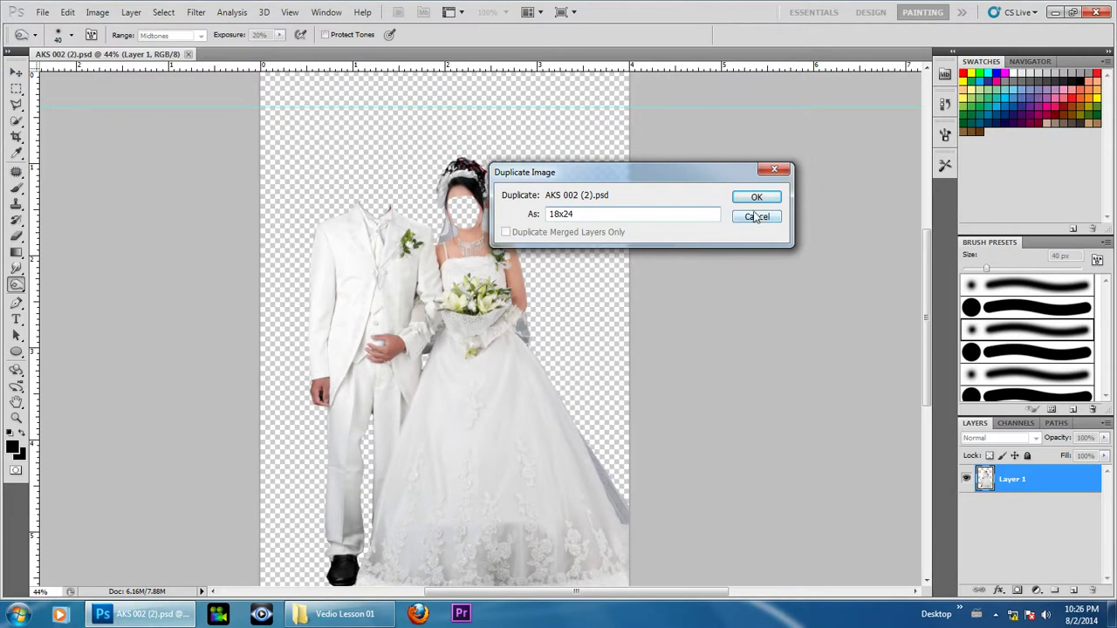
pyautogui.click(755, 197)
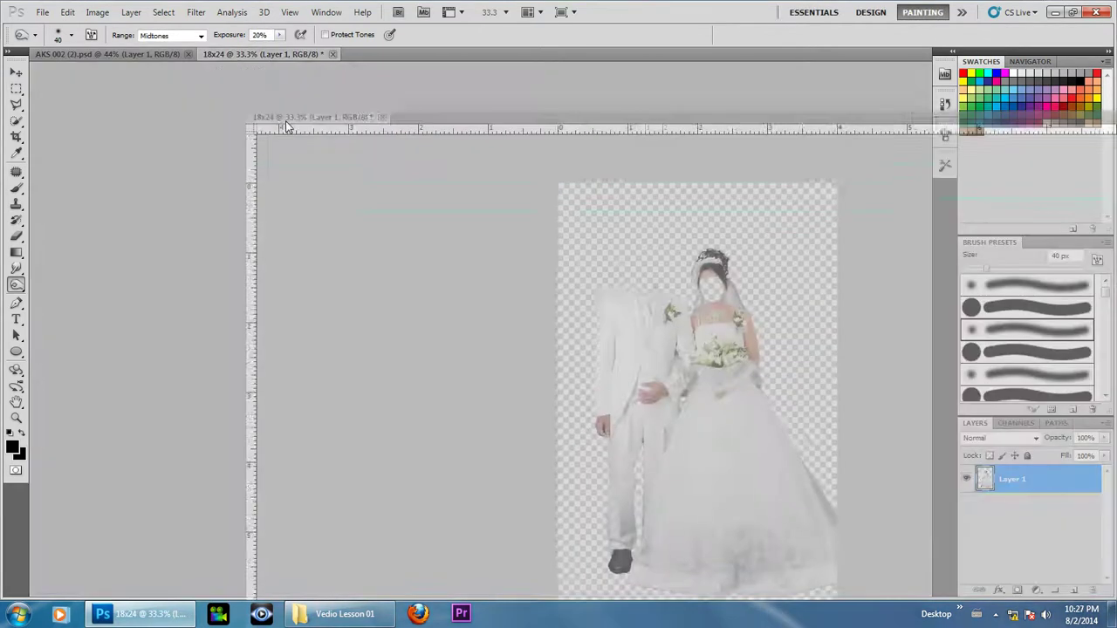
pyautogui.moveTo(229, 54); pyautogui.dragTo(280, 146)
pyautogui.moveTo(295, 105); pyautogui.dragTo(463, 131)
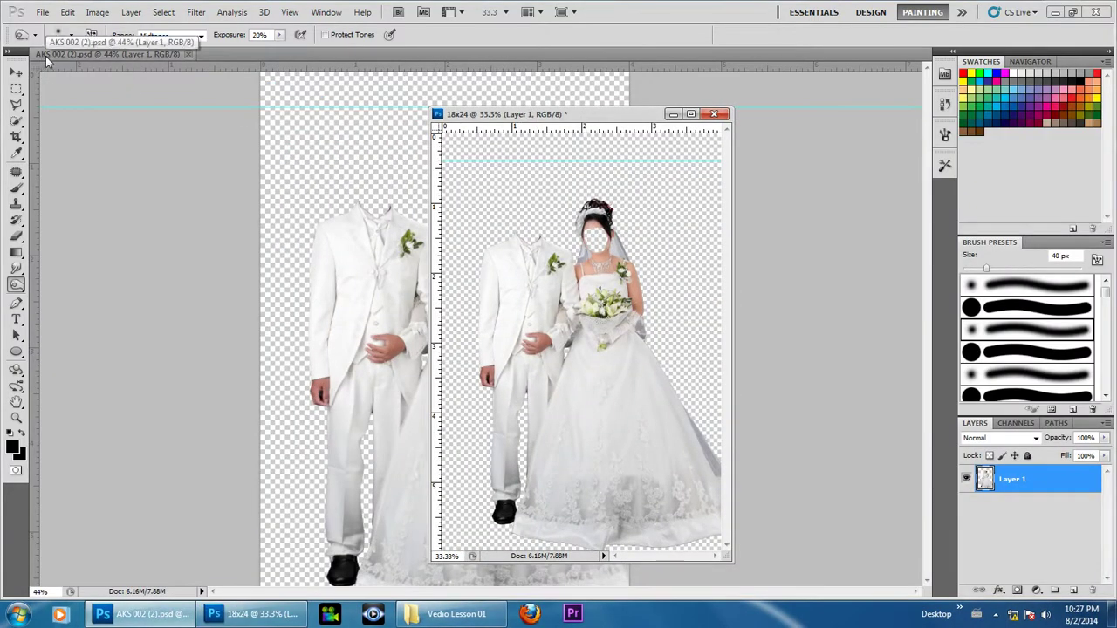
# Step: Close the original AKS 002 (2) document, leaving the 18x24 window
pyautogui.click(188, 54)
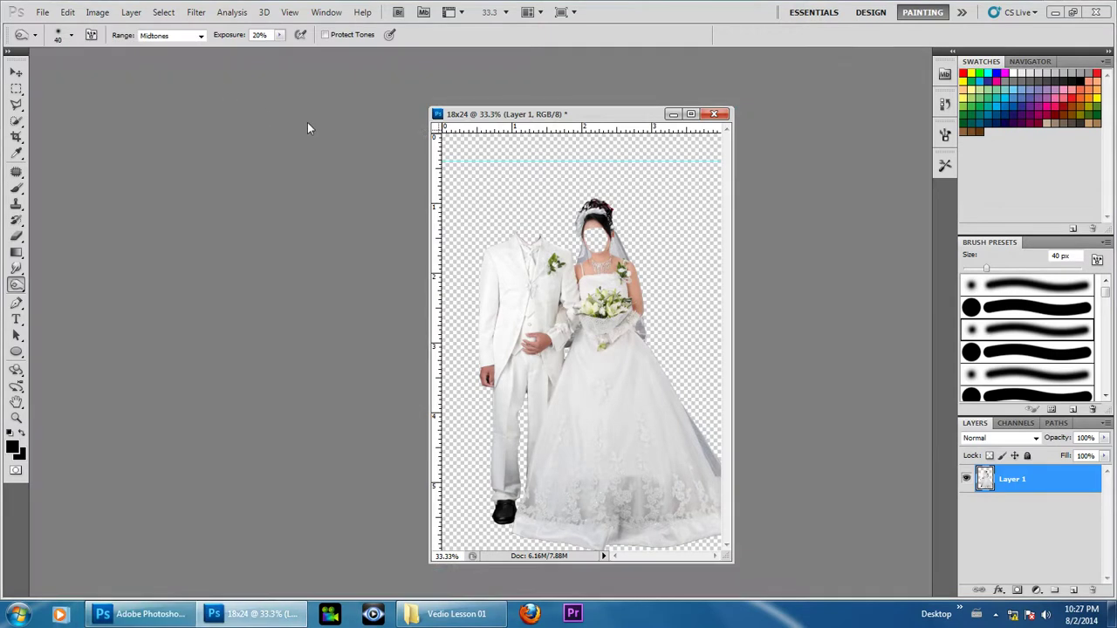
pyautogui.moveTo(537, 119); pyautogui.dragTo(343, 118)
pyautogui.scroll(-2, 433, 307)
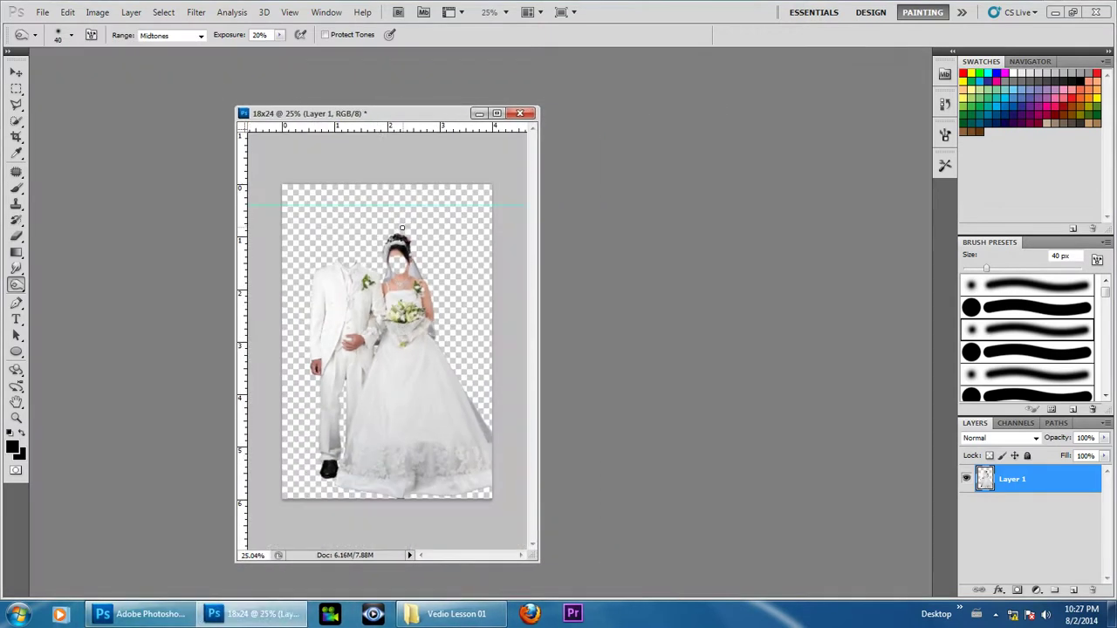
pyautogui.scroll(1, 434, 308)
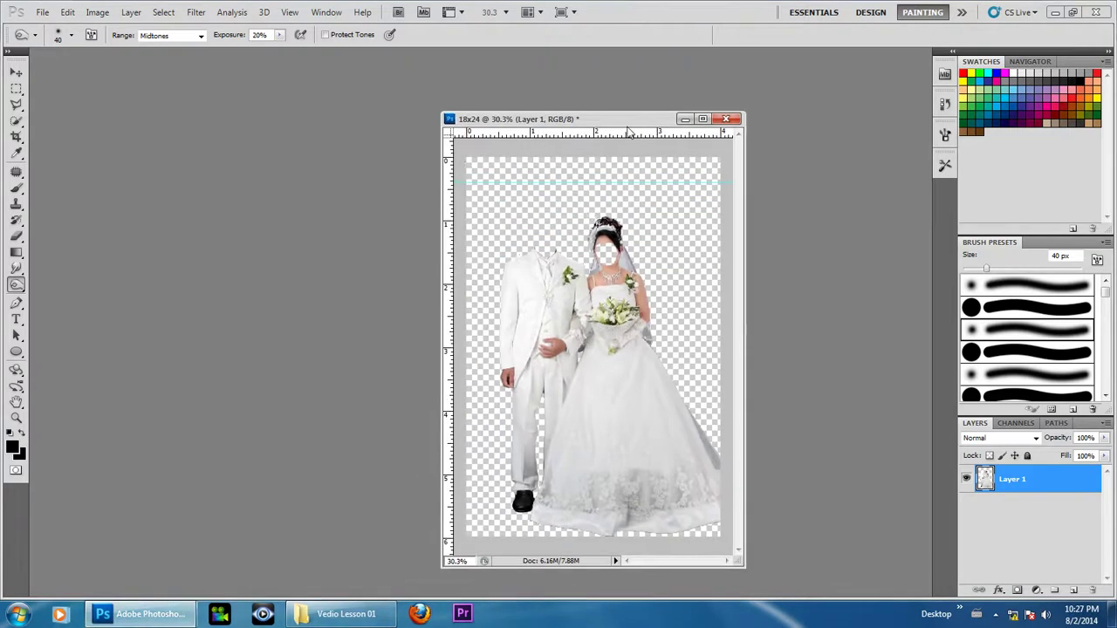
pyautogui.moveTo(433, 114); pyautogui.dragTo(541, 126)
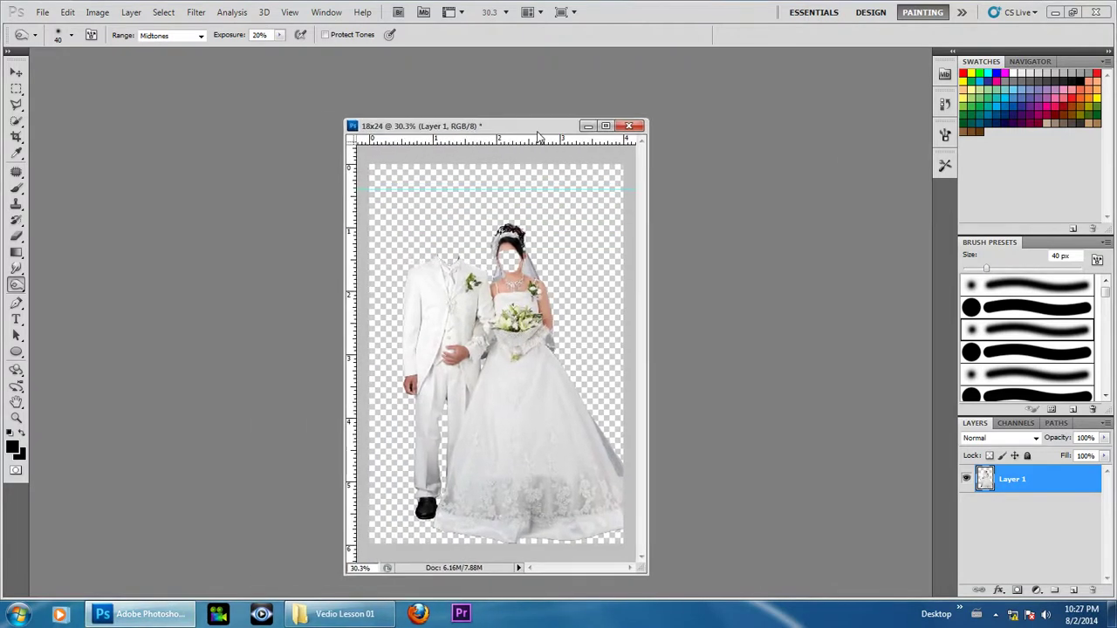
# Step: Crop the 18x24 image to 18 in × 24 in at 100 pixels/inch, covering the couple
pyautogui.click(15, 137)
pyautogui.moveTo(519, 131); pyautogui.dragTo(436, 132)
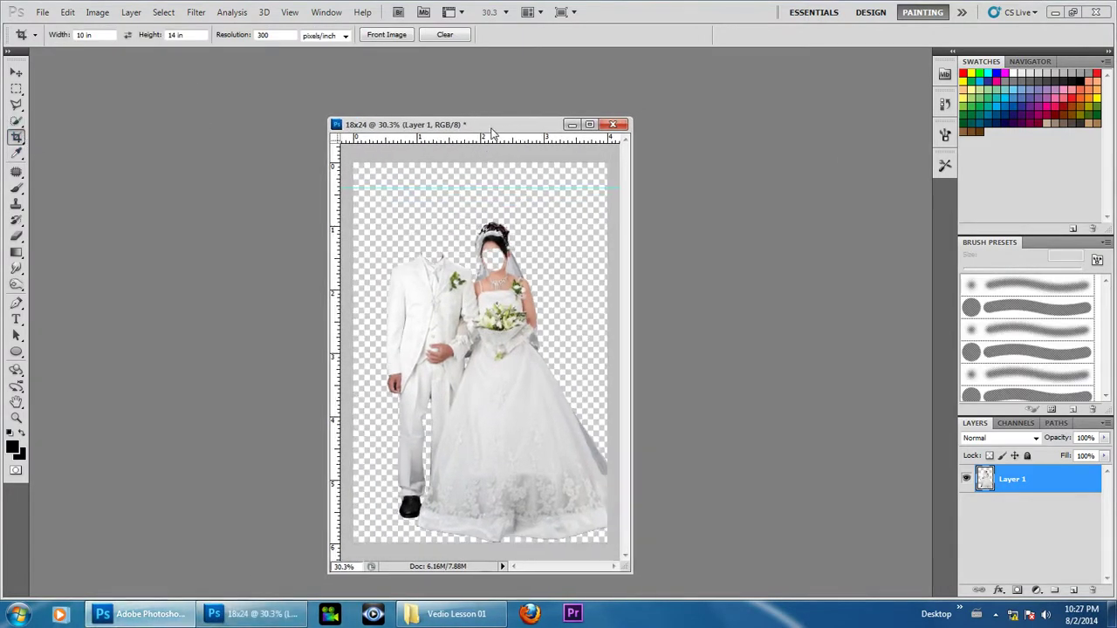
pyautogui.click(111, 34)
pyautogui.write('18')
pyautogui.press('Tab')
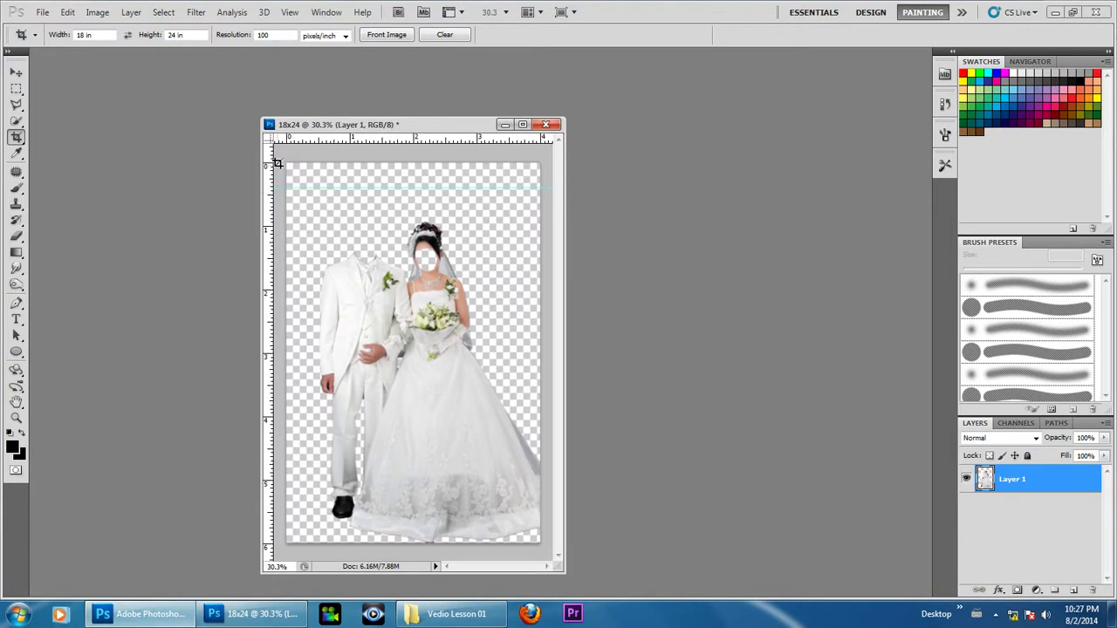
pyautogui.moveTo(286, 163)
pyautogui.mouseDown()
pyautogui.moveTo(417, 312)
pyautogui.moveTo(559, 545)
pyautogui.mouseUp()
pyautogui.hotkey('ctrl', '-')
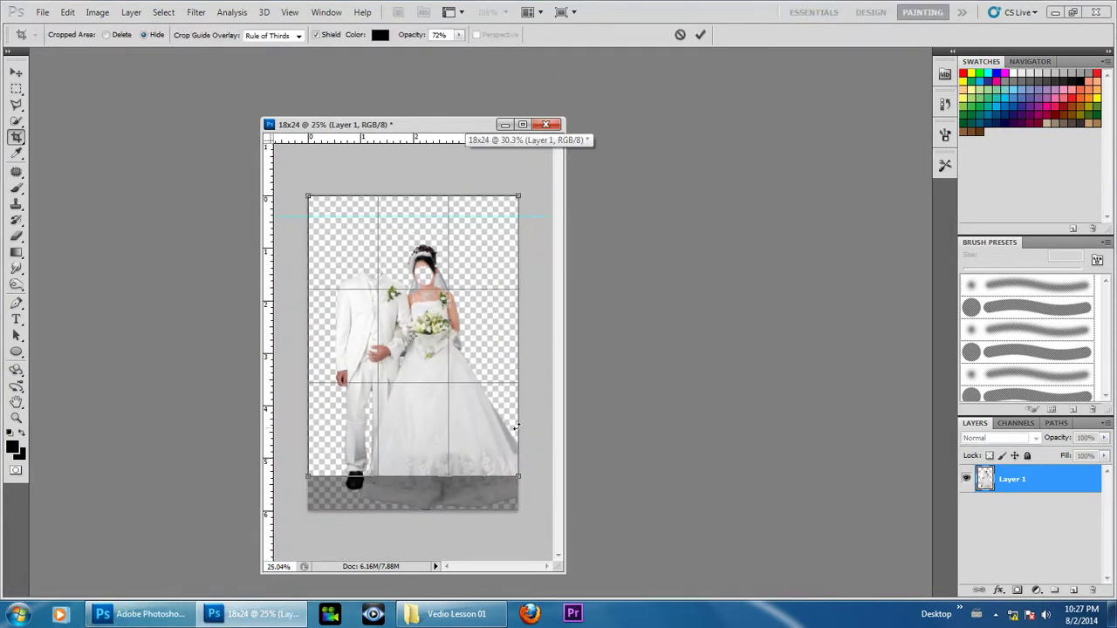
pyautogui.moveTo(518, 479)
pyautogui.mouseDown()
pyautogui.moveTo(548, 518)
pyautogui.moveTo(515, 500)
pyautogui.moveTo(506, 506)
pyautogui.moveTo(520, 506)
pyautogui.moveTo(491, 486)
pyautogui.mouseUp()
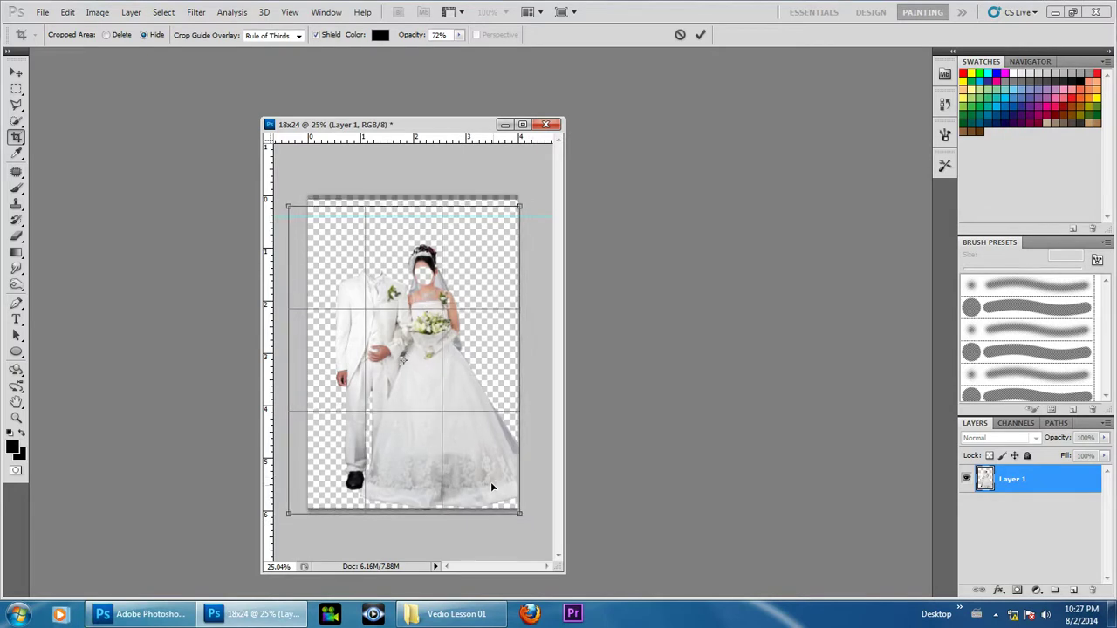
pyautogui.click(701, 35)
# Step: Dock the cropped 18x24 document back into the workspace
pyautogui.moveTo(413, 130)
pyautogui.mouseDown()
pyautogui.moveTo(469, 129)
pyautogui.moveTo(177, 61)
pyautogui.mouseUp()
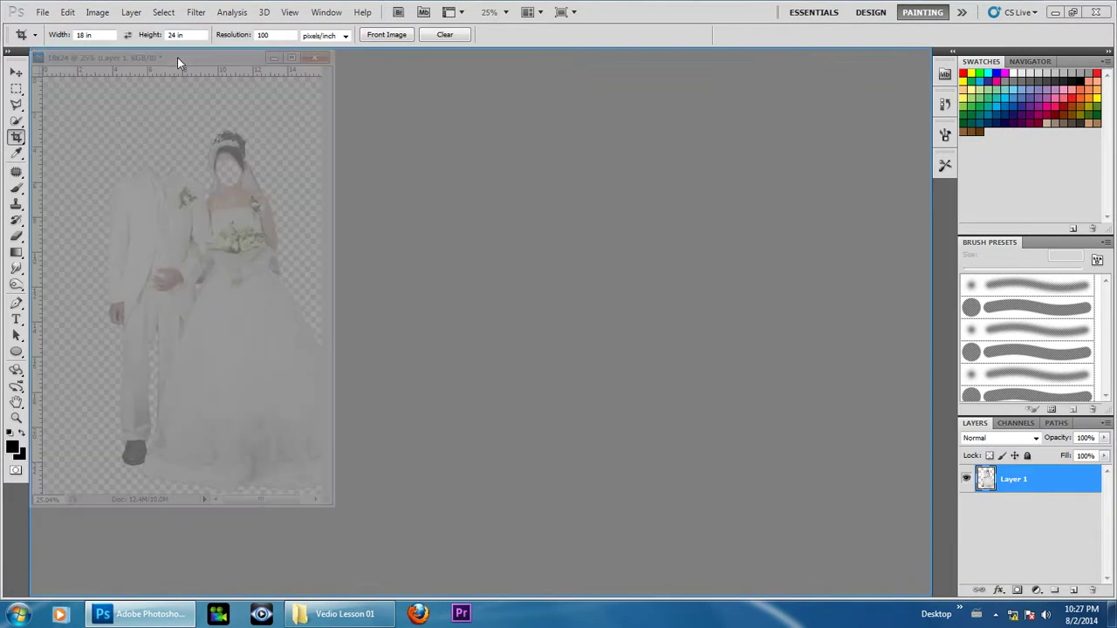
pyautogui.moveTo(177, 58); pyautogui.dragTo(177, 57)
pyautogui.scroll(2, 563, 221)
pyautogui.scroll(2, 532, 263)
pyautogui.scroll(-1, 472, 241)
pyautogui.scroll(-2, 489, 231)
pyautogui.scroll(-1, 506, 220)
pyautogui.scroll(-1, 482, 164)
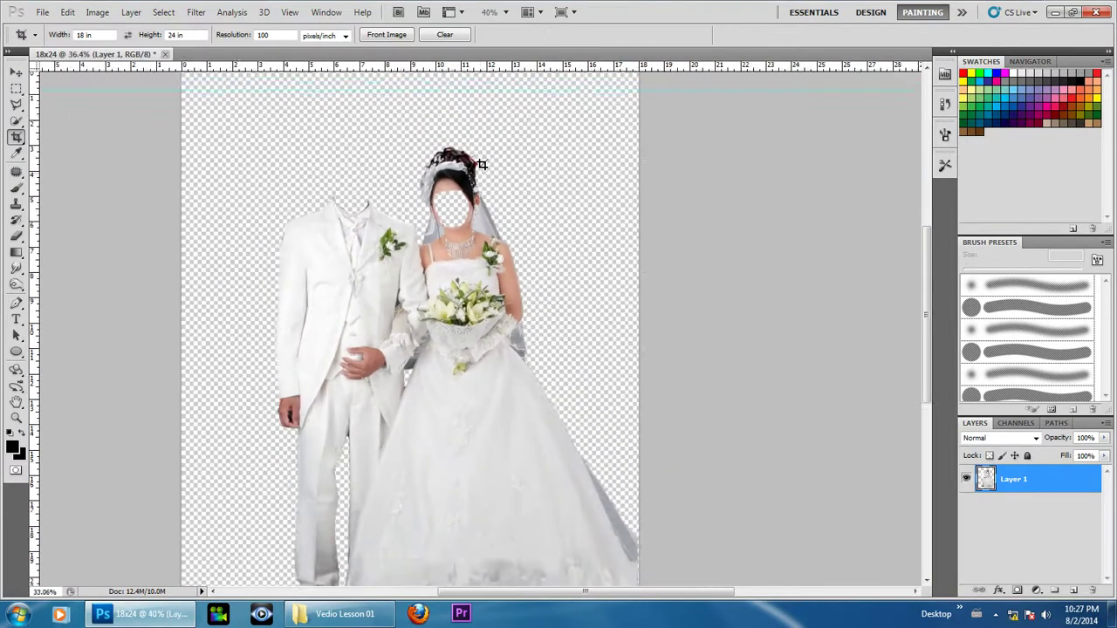
pyautogui.scroll(-2, 482, 164)
pyautogui.scroll(1, 480, 189)
pyautogui.scroll(2, 428, 162)
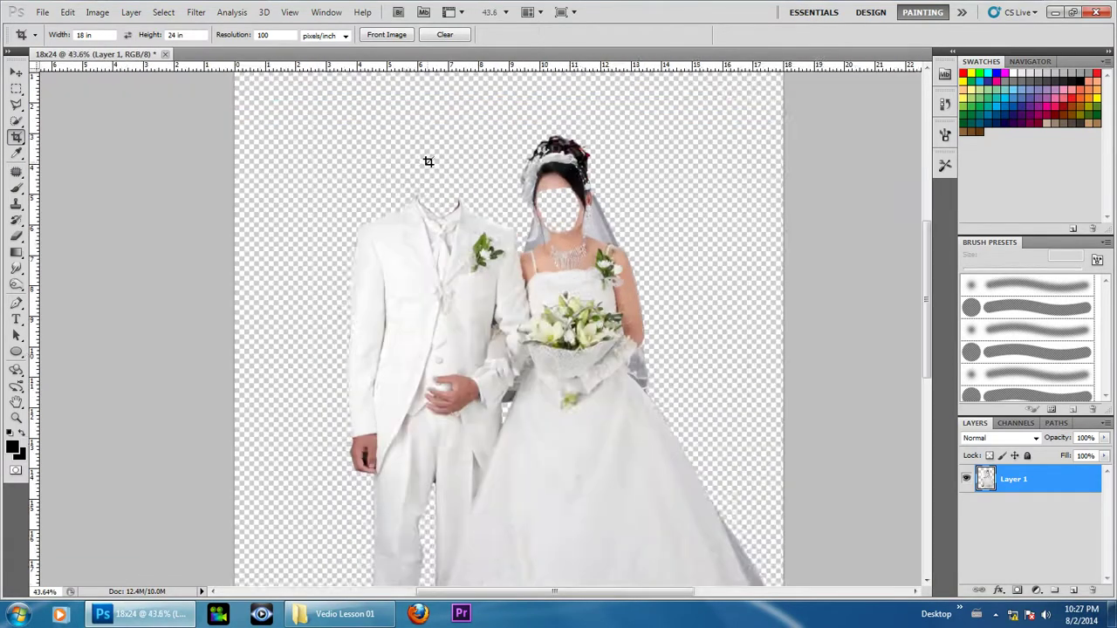
pyautogui.scroll(2, 429, 162)
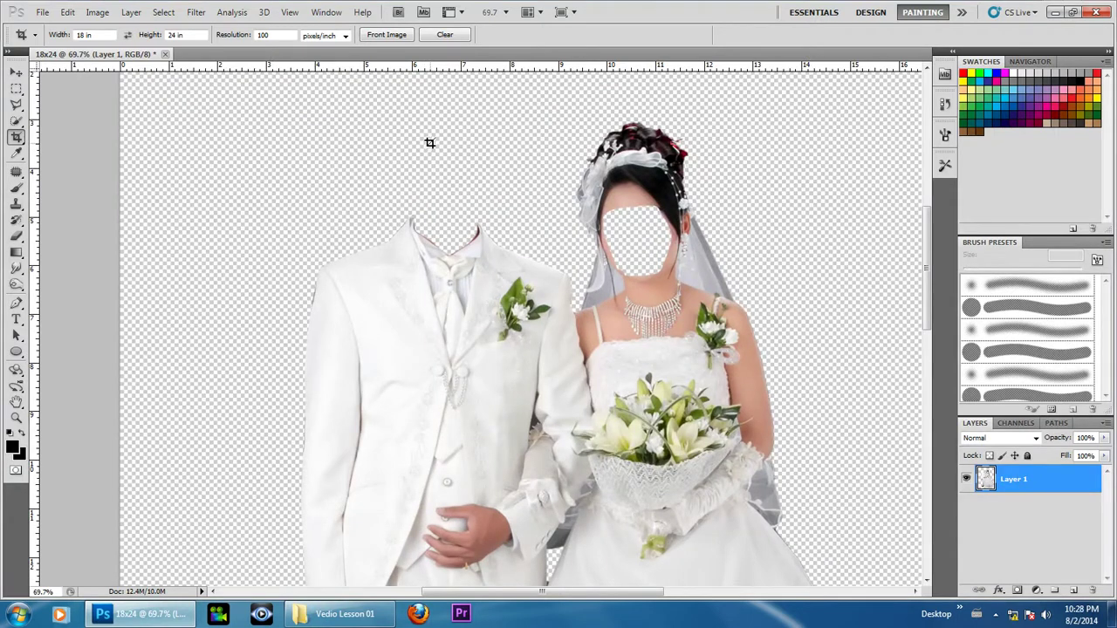
# Step: Open Boy.psd from the Desktop's Test folder
pyautogui.click(42, 12)
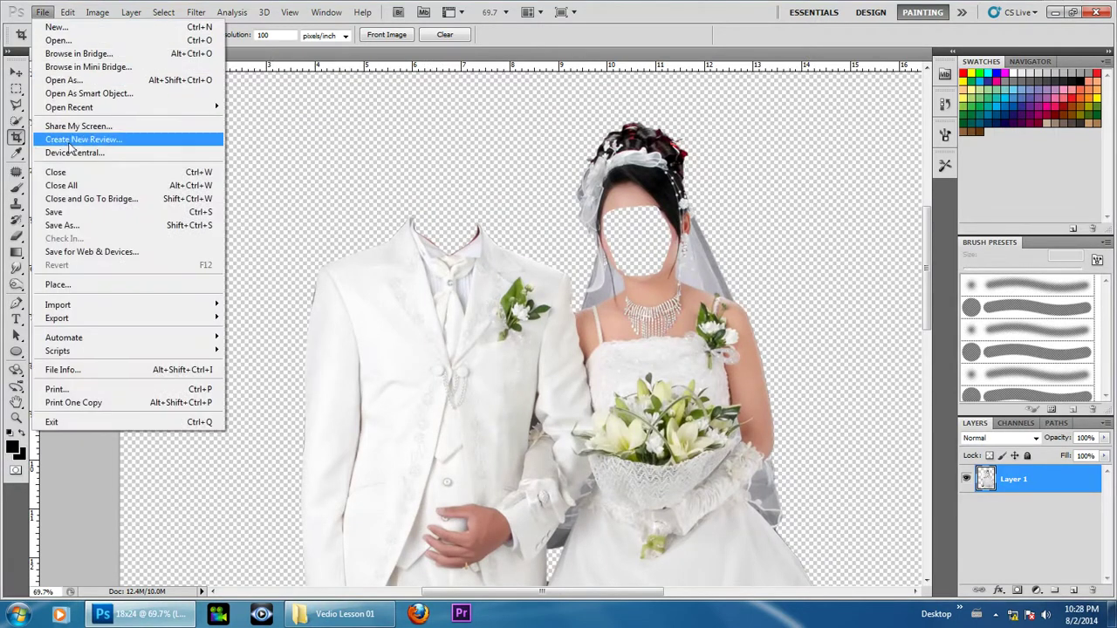
pyautogui.click(106, 41)
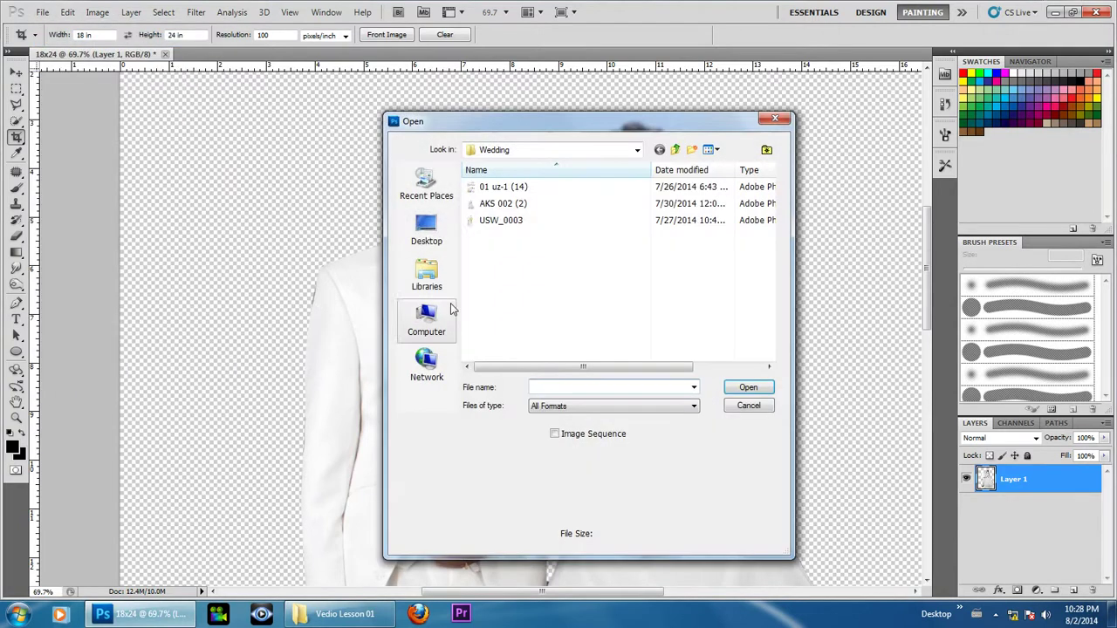
pyautogui.click(427, 229)
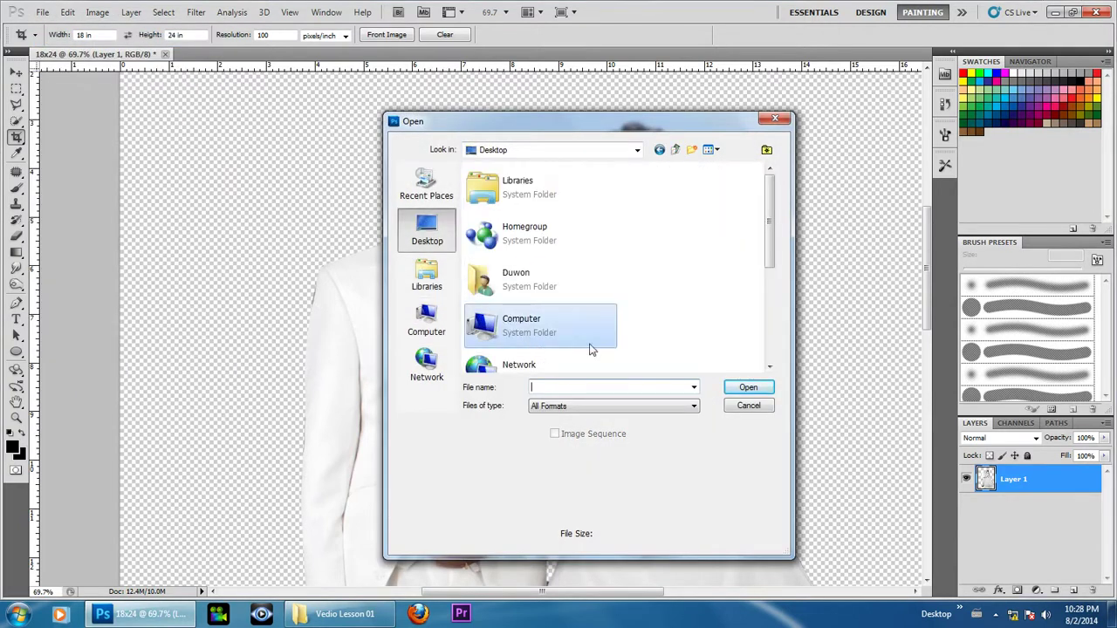
pyautogui.moveTo(771, 229); pyautogui.dragTo(616, 314)
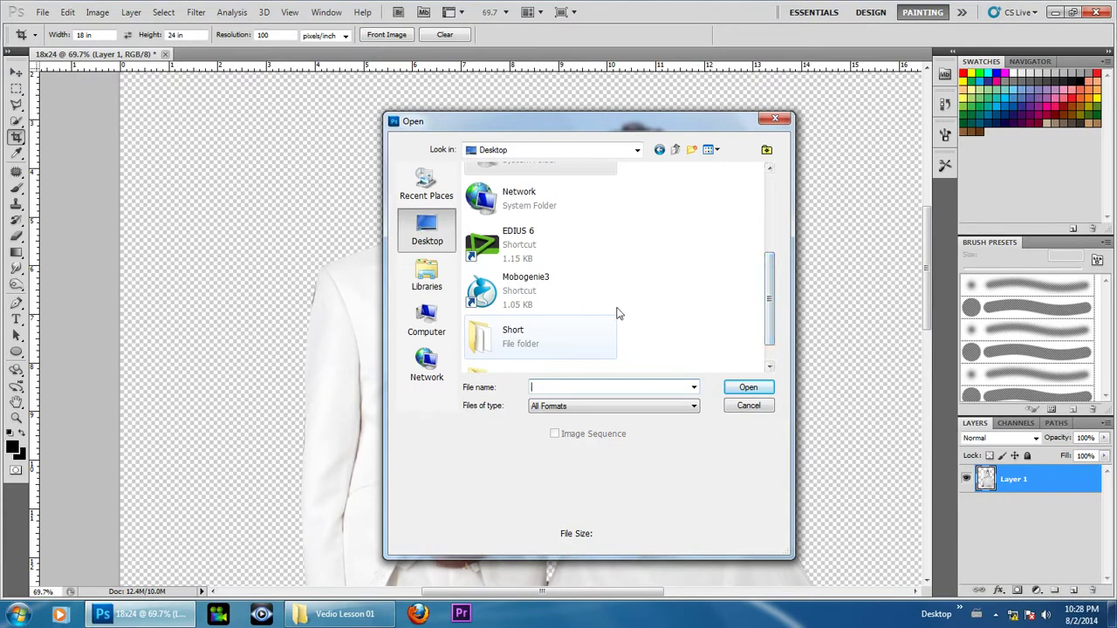
pyautogui.scroll(-1, 771, 276)
pyautogui.click(511, 356)
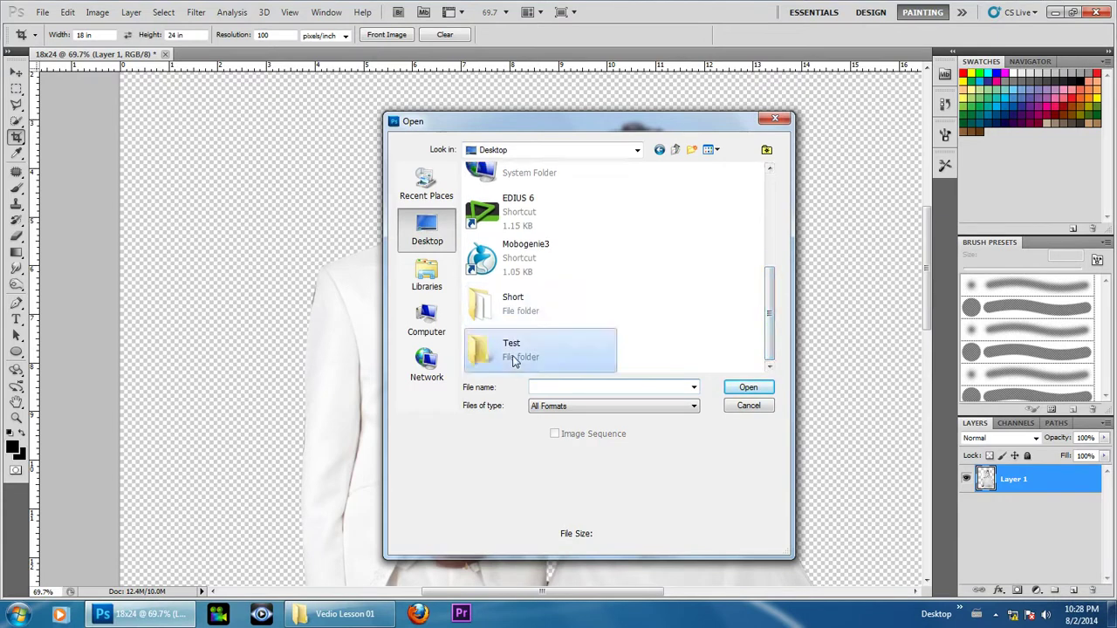
pyautogui.click(748, 387)
pyautogui.scroll(-1, 772, 214)
pyautogui.scroll(-1, 771, 218)
pyautogui.scroll(-1, 771, 227)
pyautogui.click(573, 210)
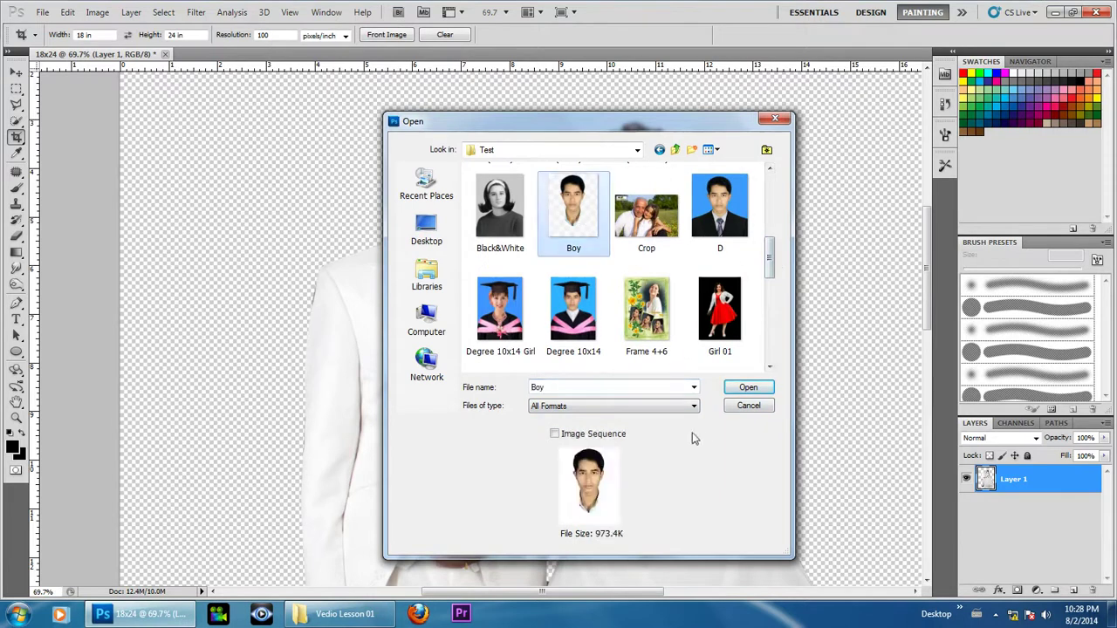
pyautogui.click(766, 389)
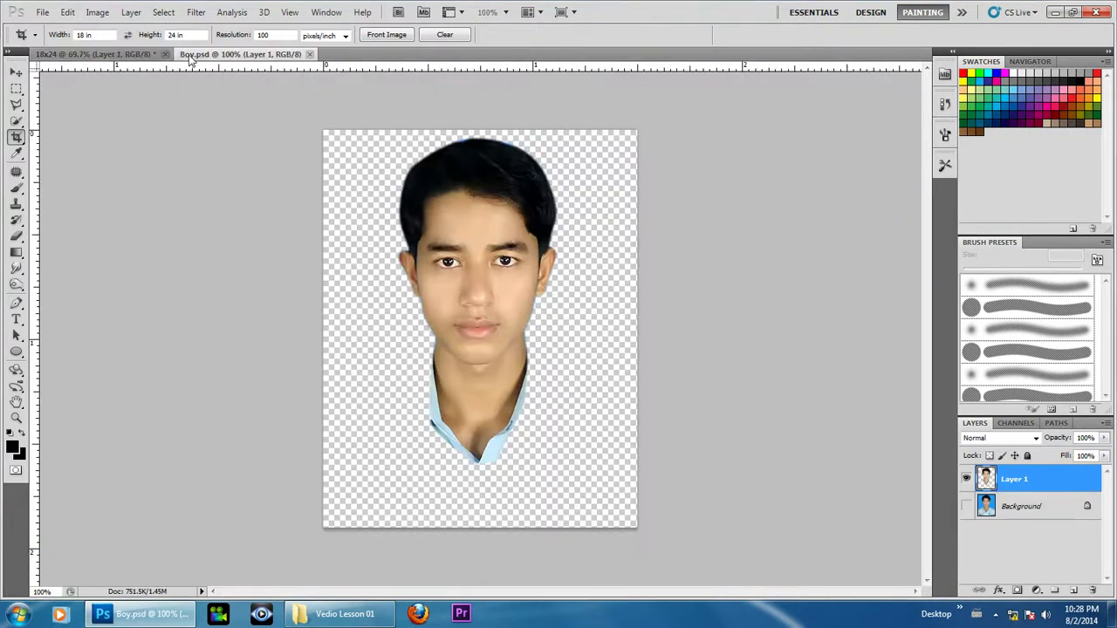
# Step: Drag the boy's head into the 18x24 document with the Move tool, then close Boy.psd
pyautogui.moveTo(184, 54); pyautogui.dragTo(544, 146)
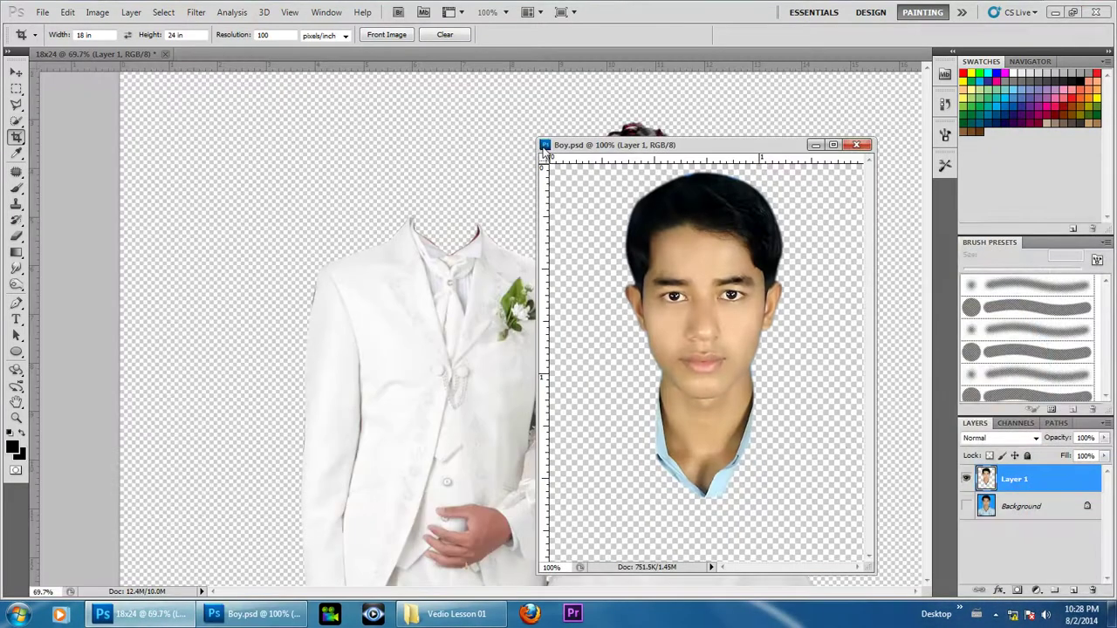
pyautogui.click(16, 72)
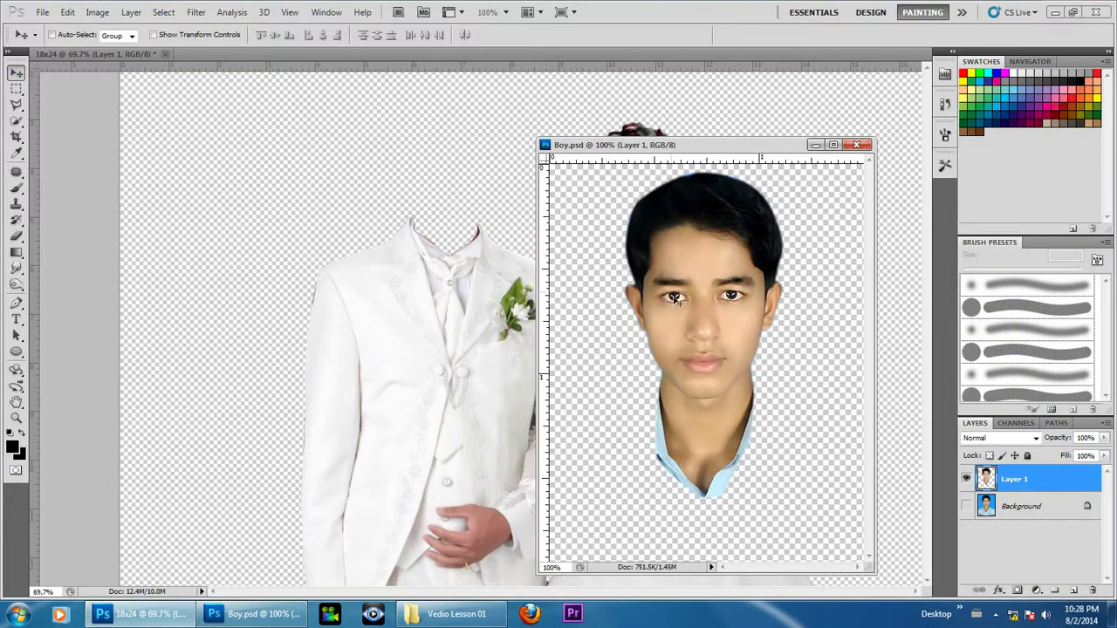
pyautogui.moveTo(716, 300); pyautogui.dragTo(494, 244)
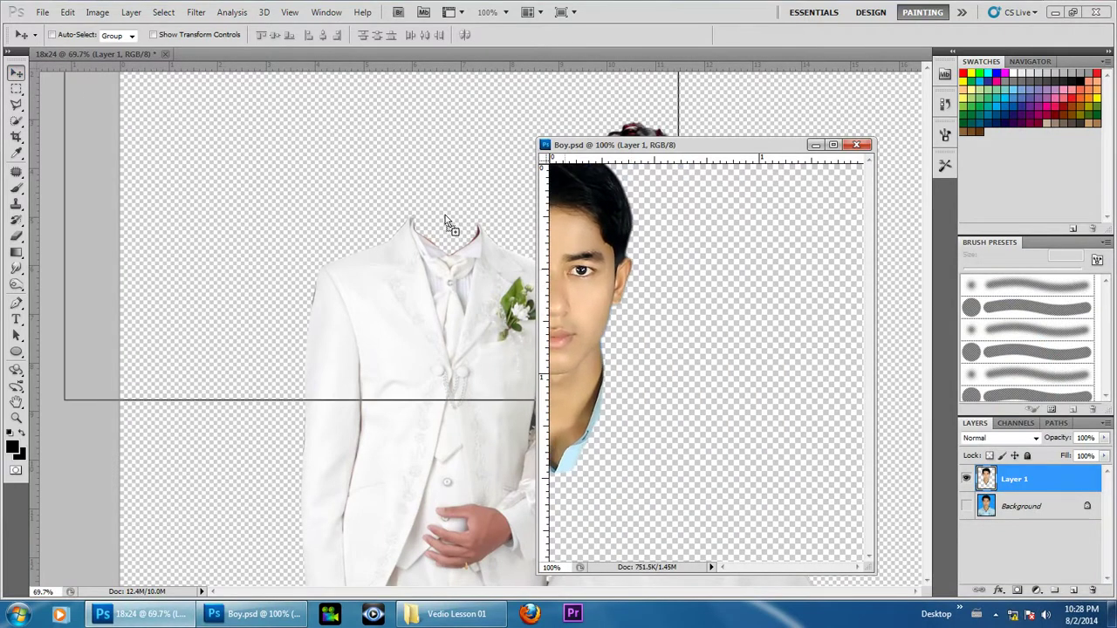
pyautogui.moveTo(446, 220); pyautogui.dragTo(445, 217)
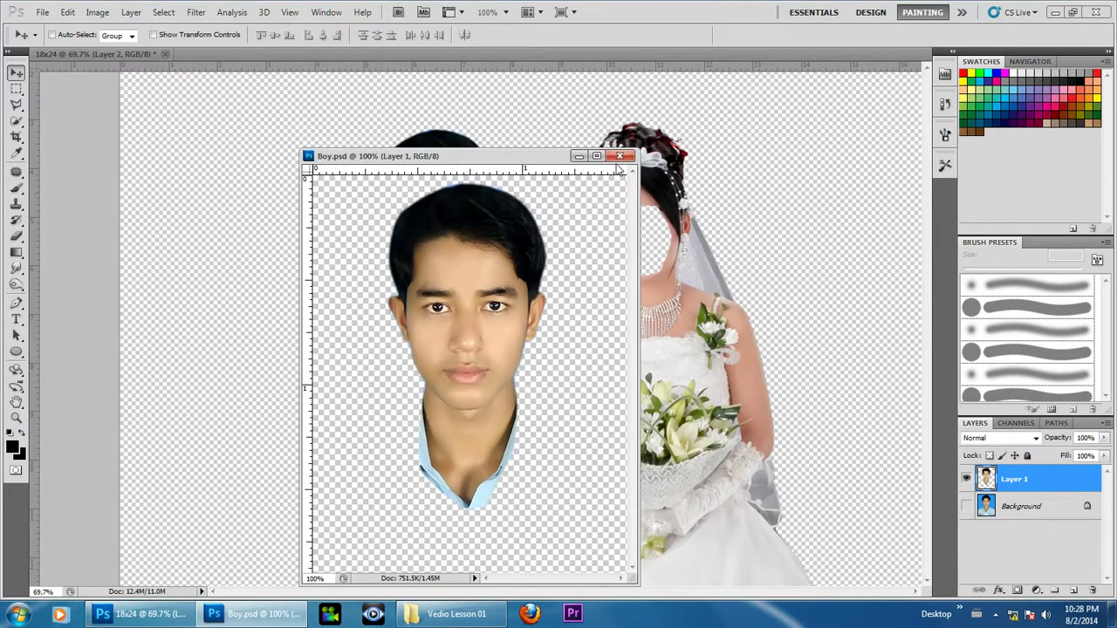
pyautogui.click(619, 157)
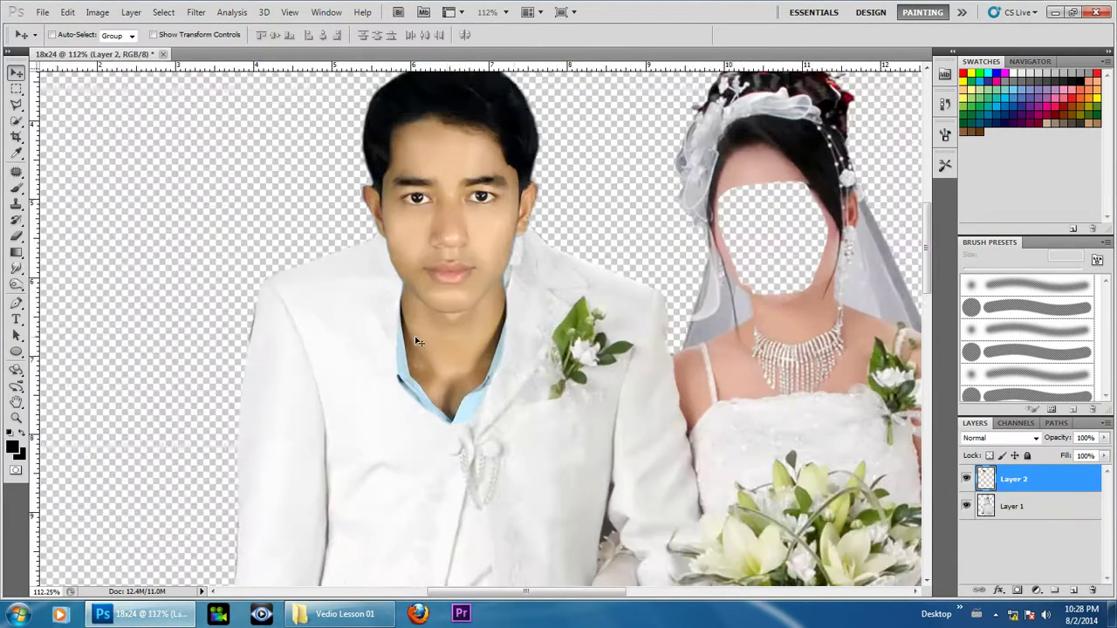
# Step: Place the head above the groom's suit and move Layer 2 below Layer 1
pyautogui.moveTo(417, 341); pyautogui.dragTo(428, 262)
pyautogui.hotkey('ctrl', '0')
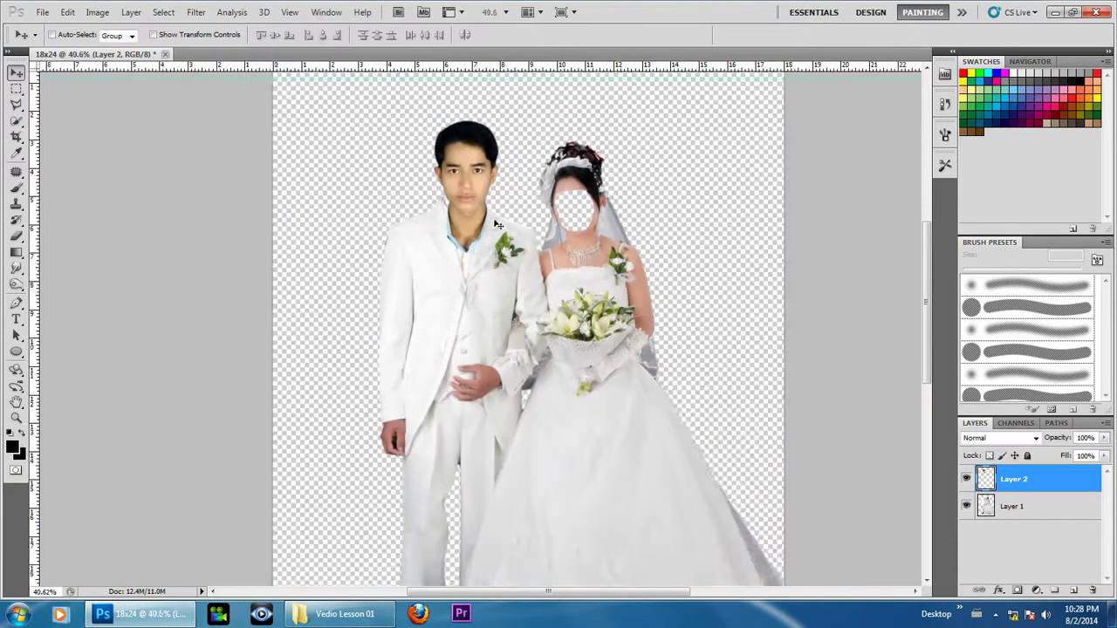
pyautogui.scroll(-1, 497, 225)
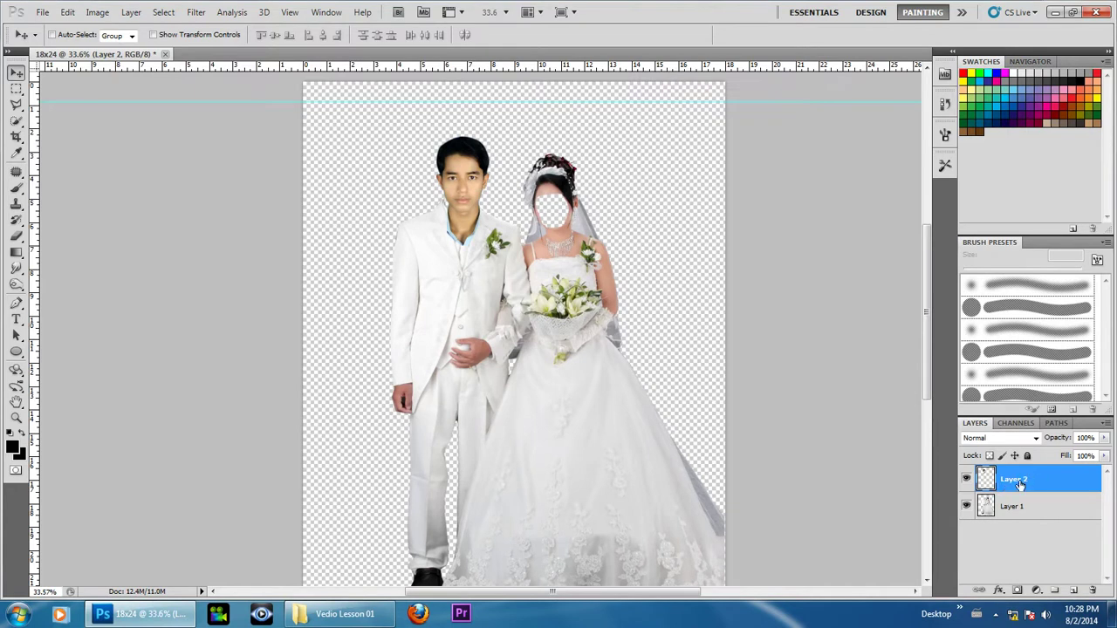
pyautogui.moveTo(1019, 482); pyautogui.dragTo(1016, 520)
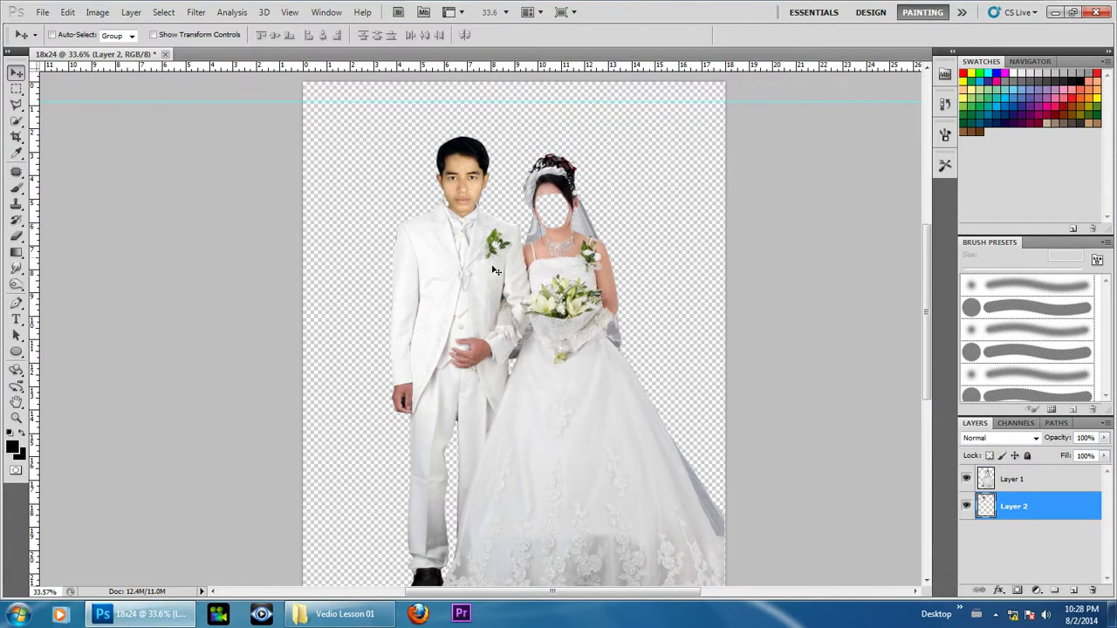
# Step: Nudge the groom's new head slightly up and left to fit the collar
pyautogui.scroll(1, 494, 270)
pyautogui.scroll(1, 494, 271)
pyautogui.scroll(1, 489, 279)
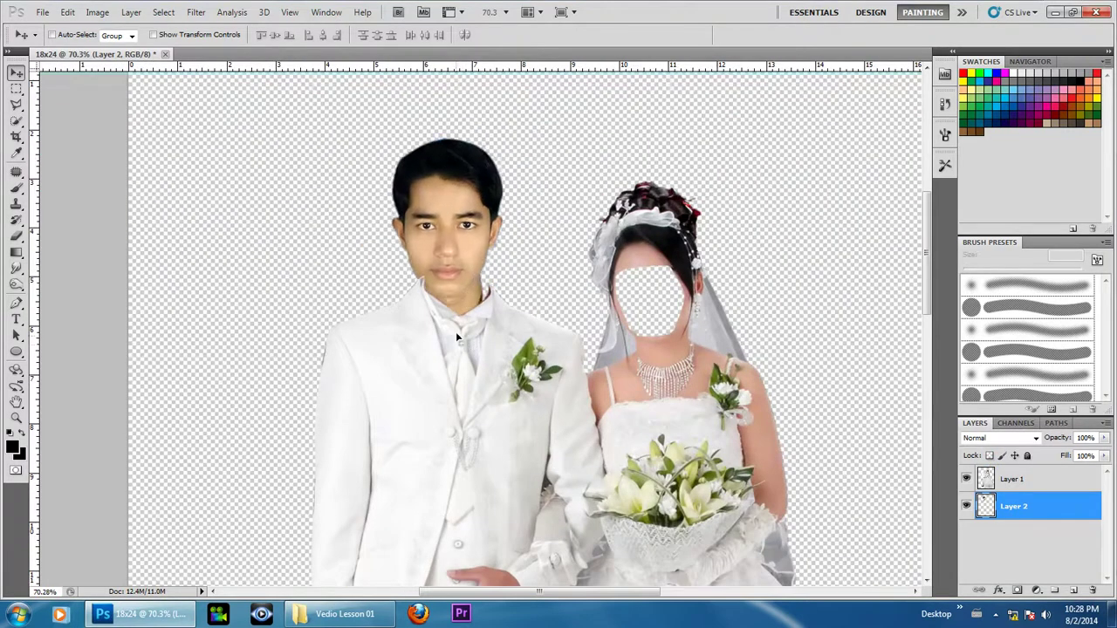
pyautogui.scroll(-1, 432, 162)
pyautogui.scroll(-1, 437, 148)
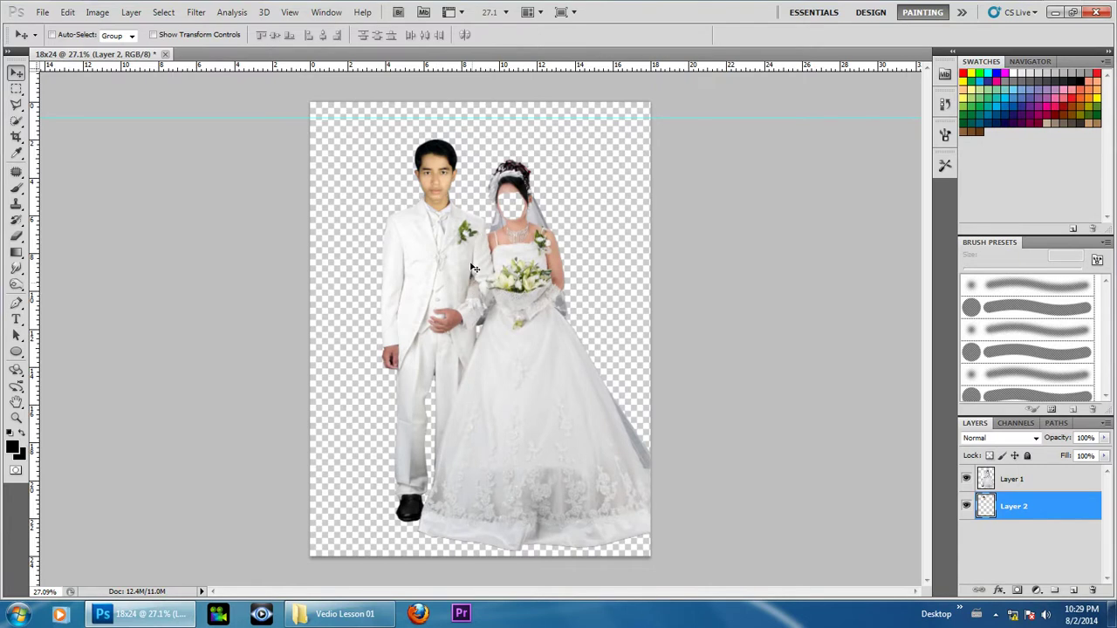
pyautogui.scroll(3, 474, 268)
pyautogui.scroll(3, 401, 218)
pyautogui.scroll(-3, 409, 250)
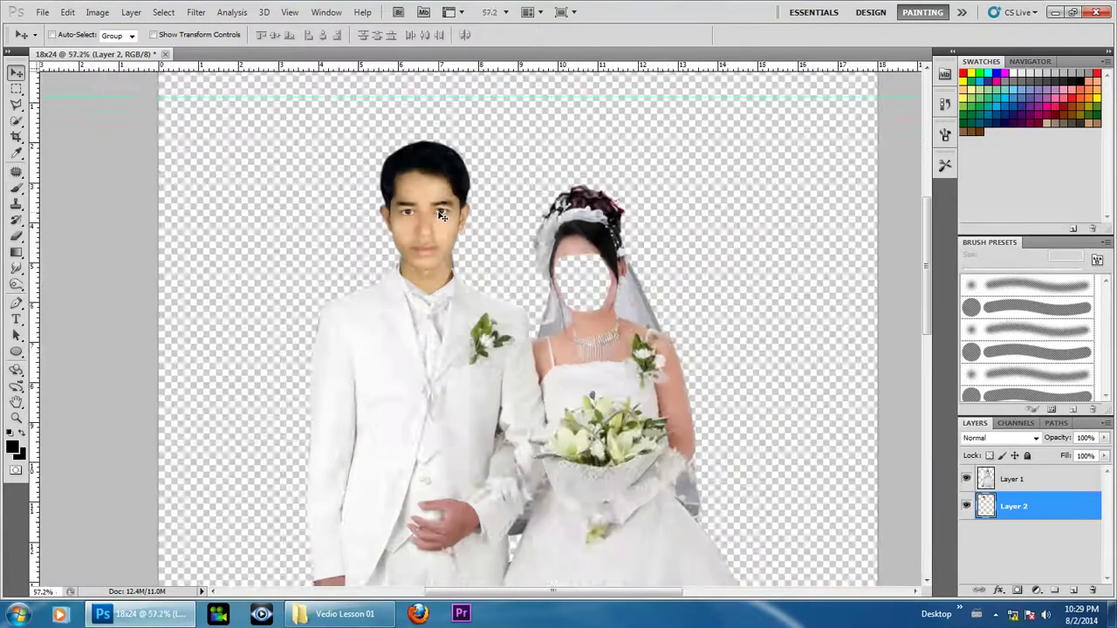
pyautogui.moveTo(443, 234); pyautogui.dragTo(433, 227)
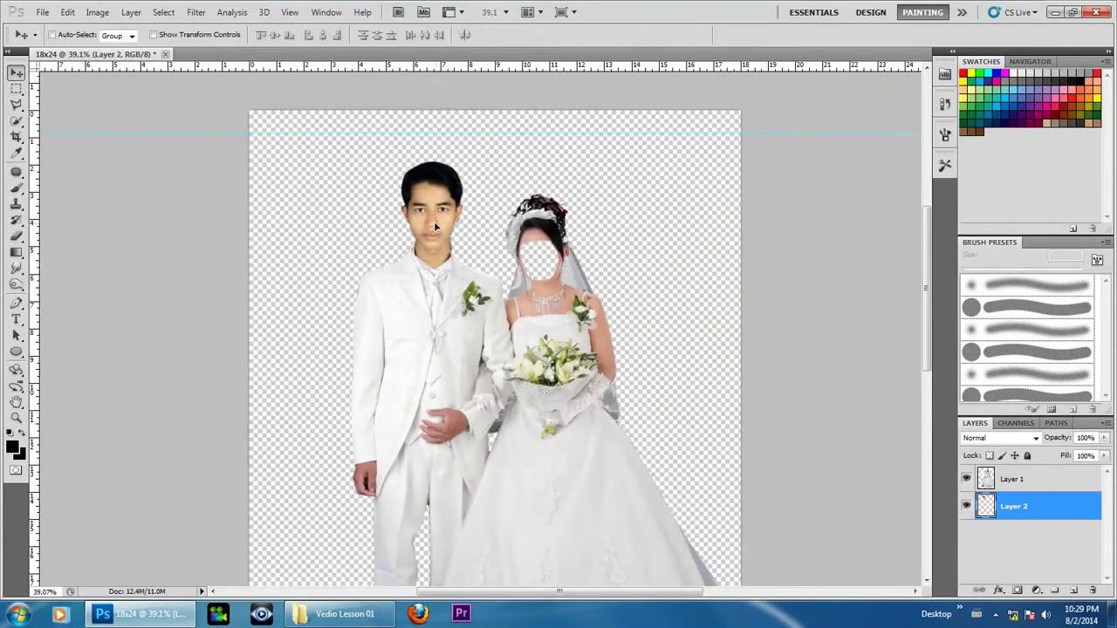
# Step: Free Transform the groom's head, shrinking it to about 90% and shifting it into place
pyautogui.click(67, 12)
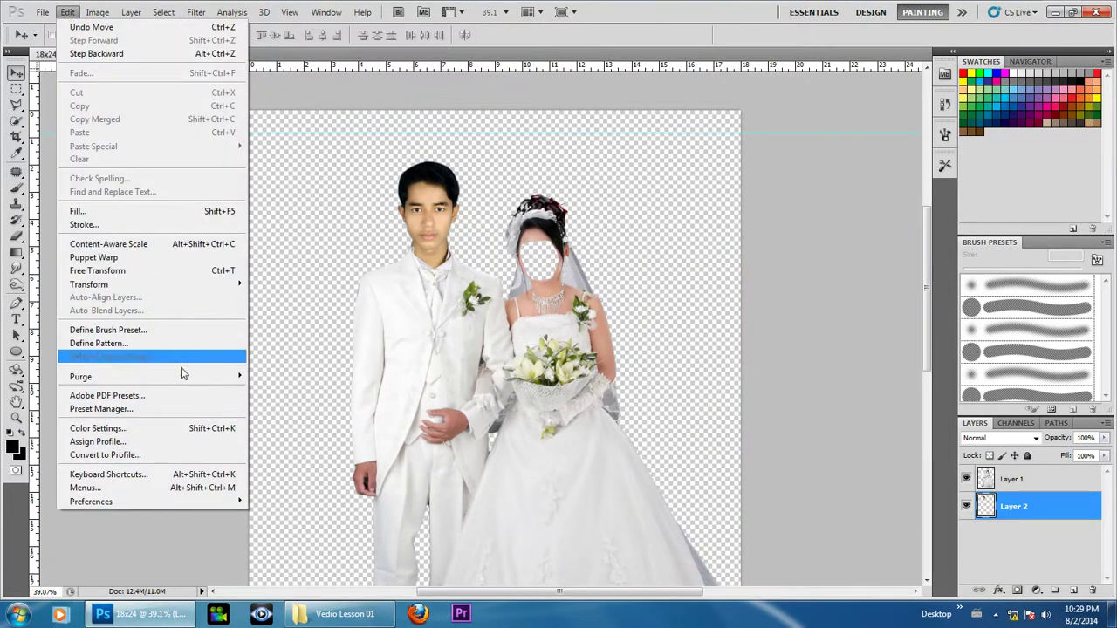
pyautogui.click(131, 271)
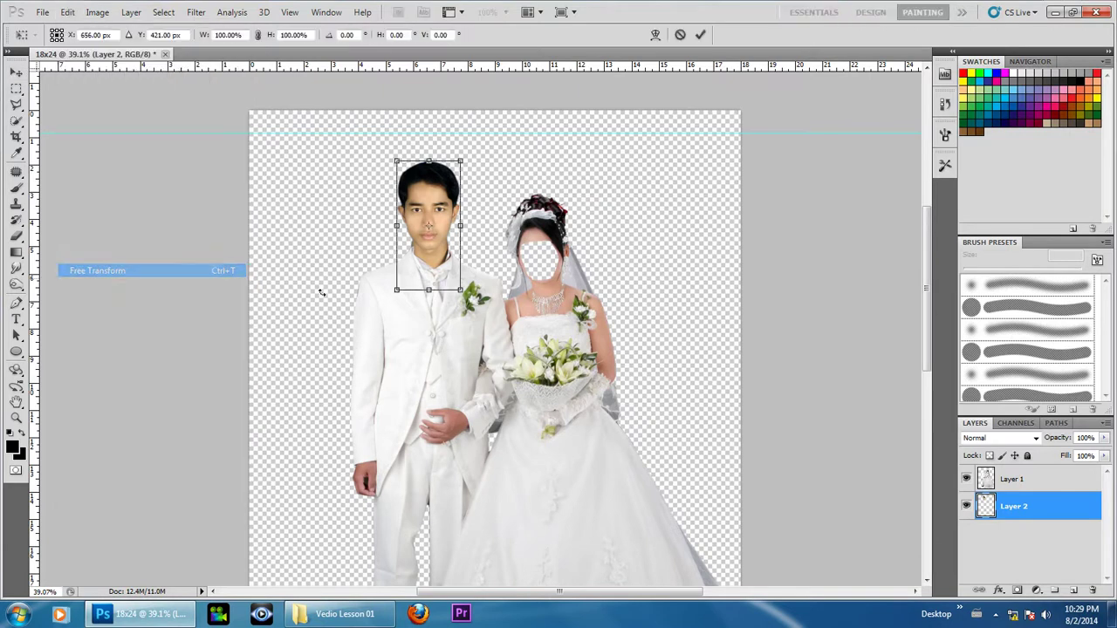
pyautogui.scroll(3, 449, 273)
pyautogui.scroll(2, 449, 273)
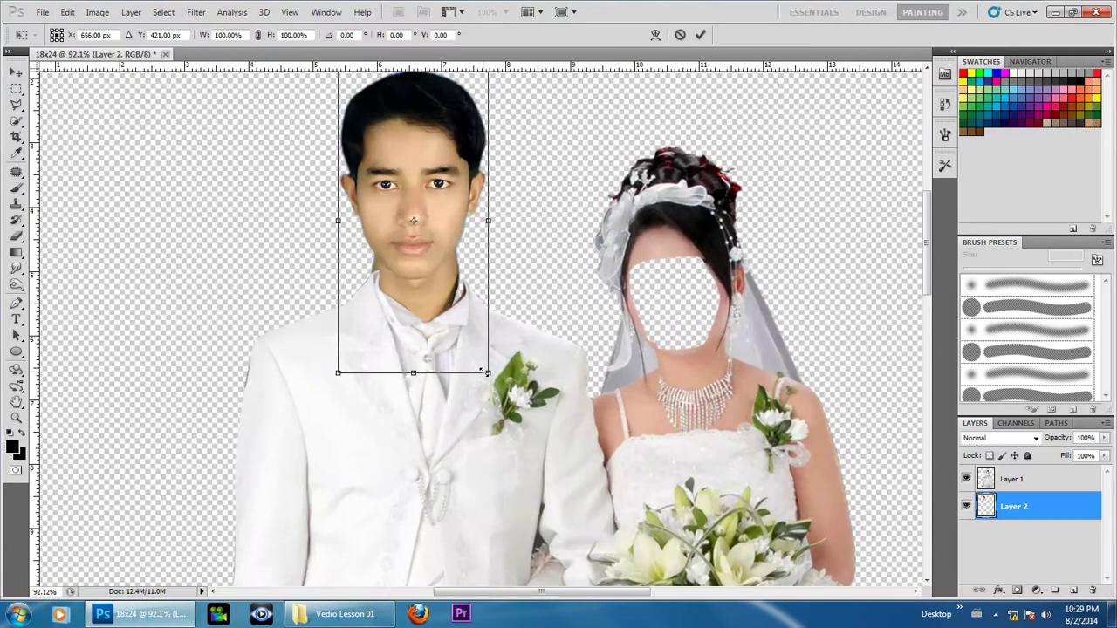
pyautogui.moveTo(485, 371); pyautogui.dragTo(481, 356)
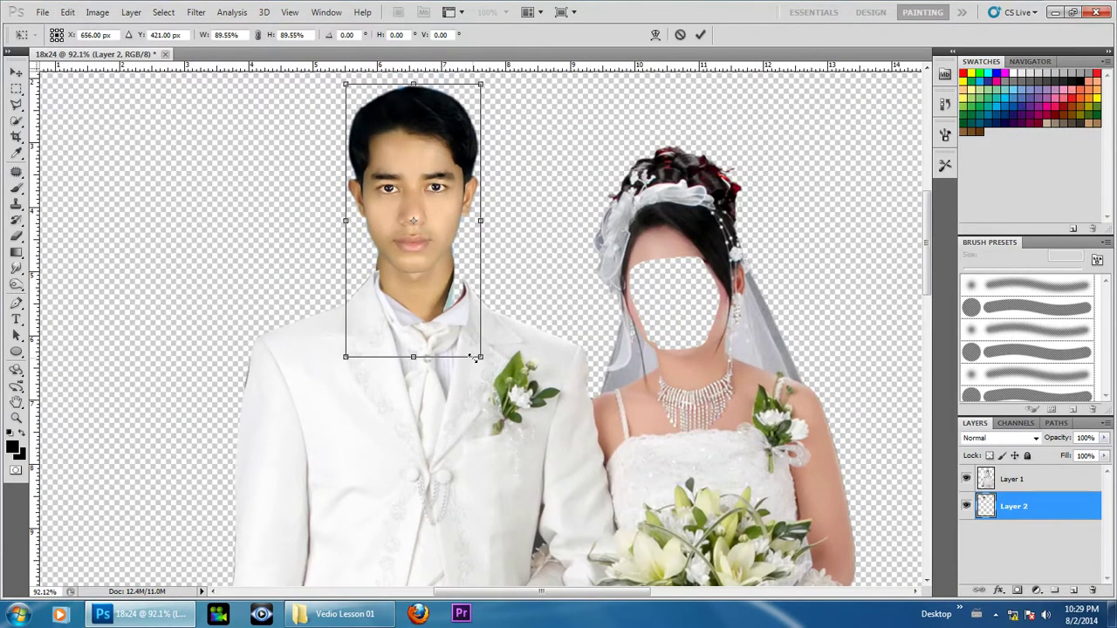
pyautogui.scroll(3, 422, 288)
pyautogui.moveTo(422, 288); pyautogui.dragTo(439, 291)
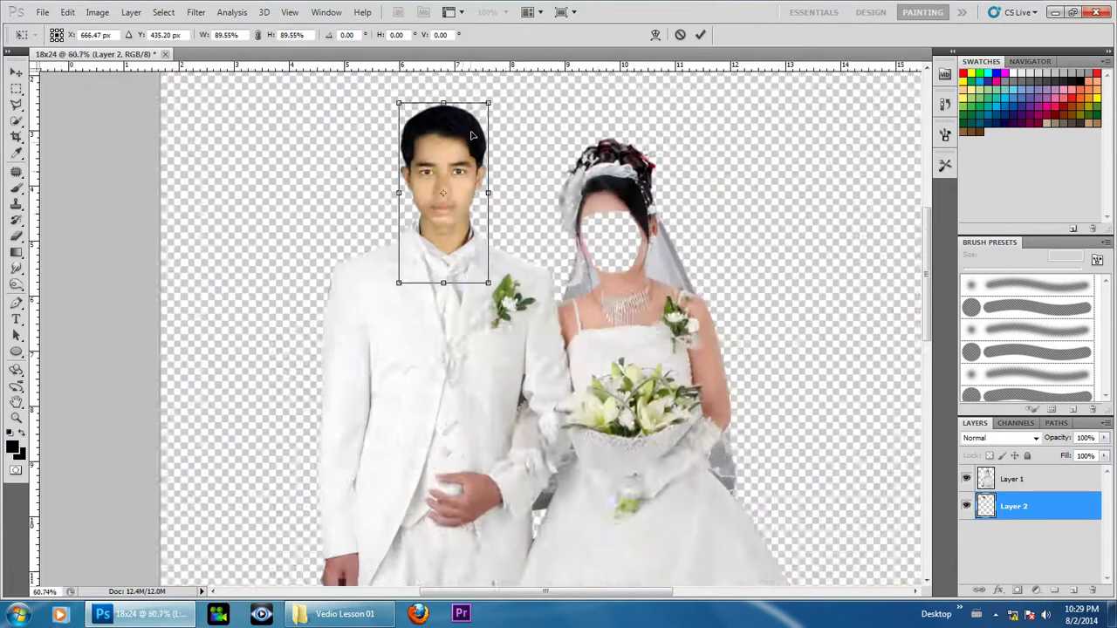
pyautogui.scroll(-6, 441, 287)
pyautogui.scroll(2, 518, 195)
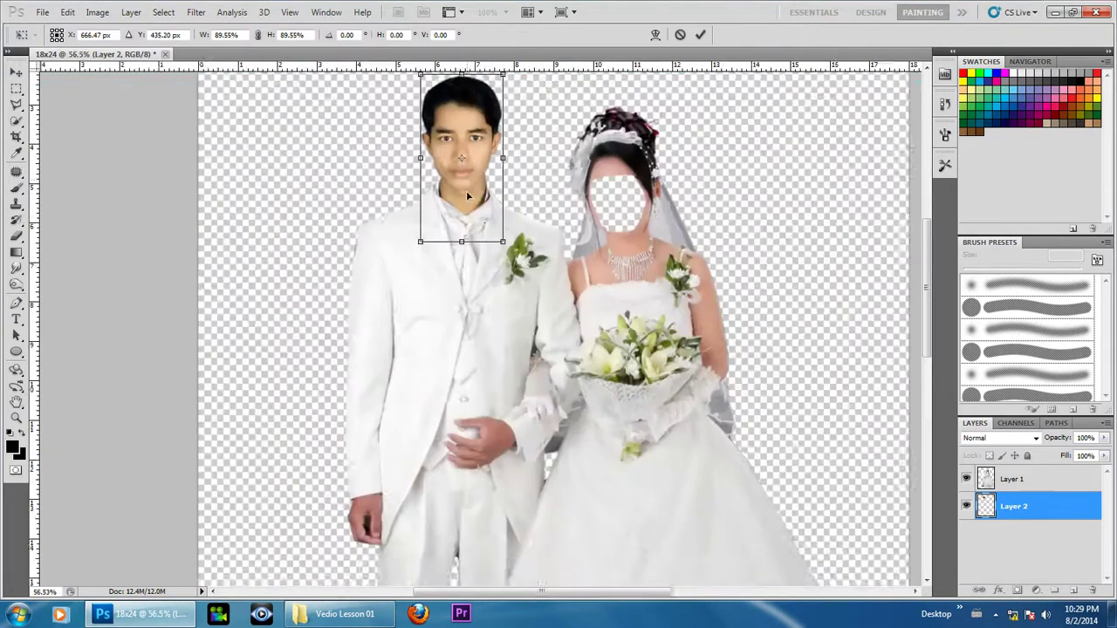
pyautogui.scroll(2, 512, 247)
# Step: Fine-tune the head to 89.99% scale with a 0.94° rotation and commit the transform
pyautogui.moveTo(512, 261); pyautogui.dragTo(513, 262)
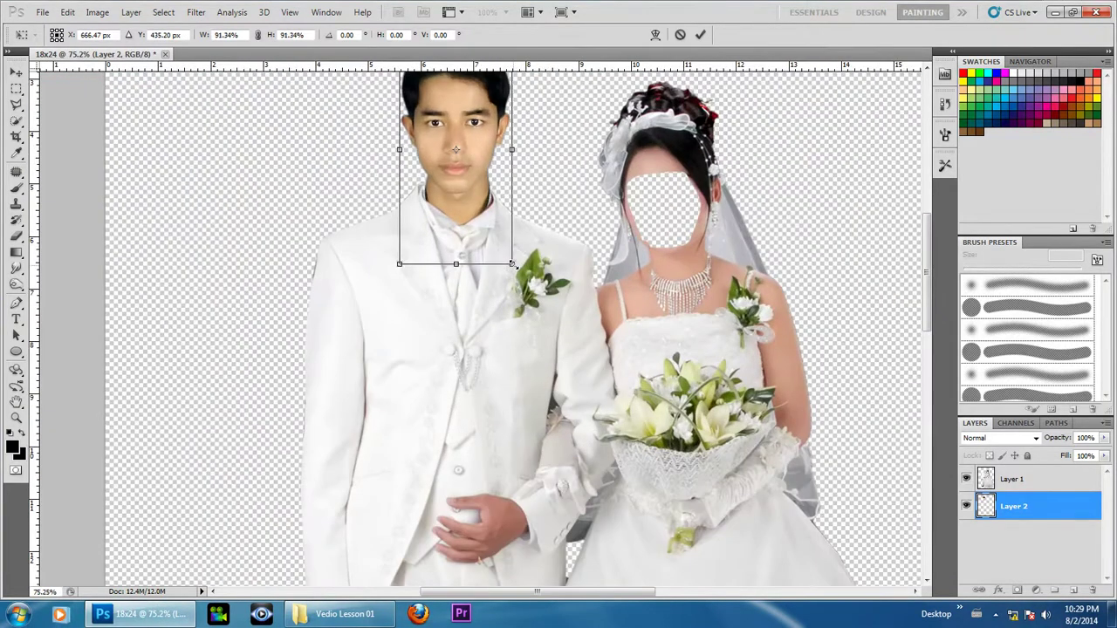
pyautogui.scroll(-3, 499, 164)
pyautogui.scroll(-1, 499, 165)
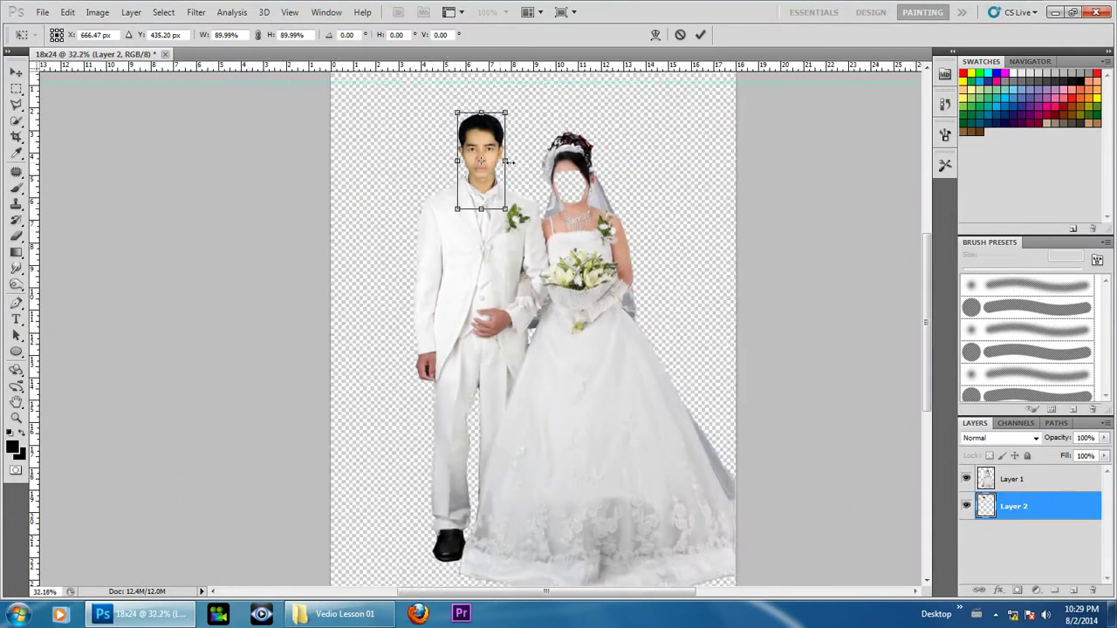
pyautogui.scroll(-1, 514, 163)
pyautogui.scroll(1, 518, 162)
pyautogui.scroll(4, 488, 201)
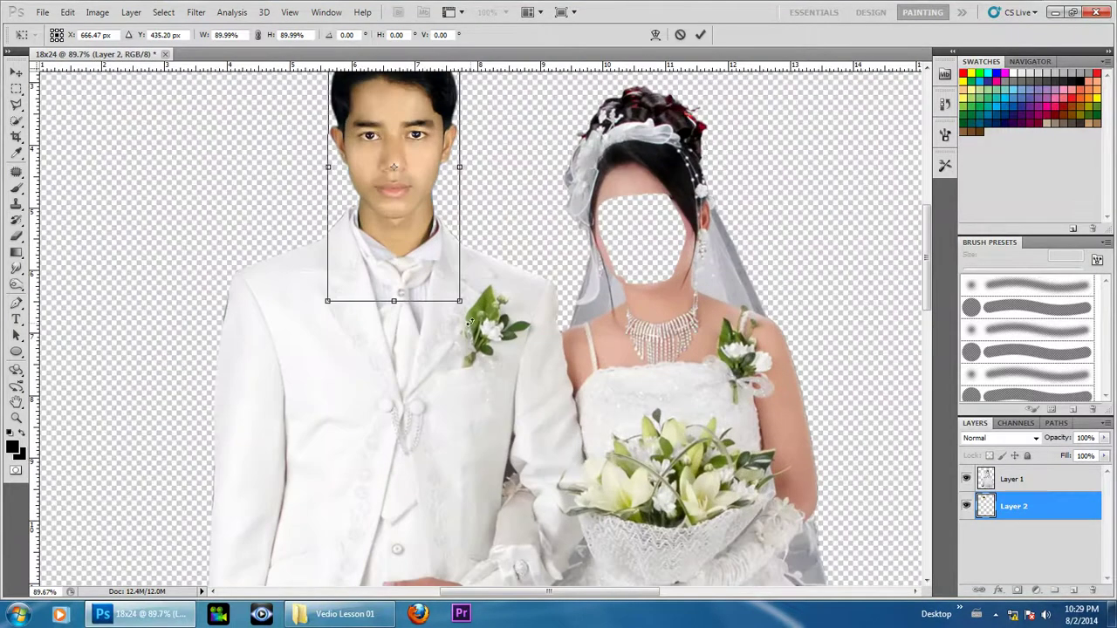
pyautogui.moveTo(467, 318); pyautogui.dragTo(467, 323)
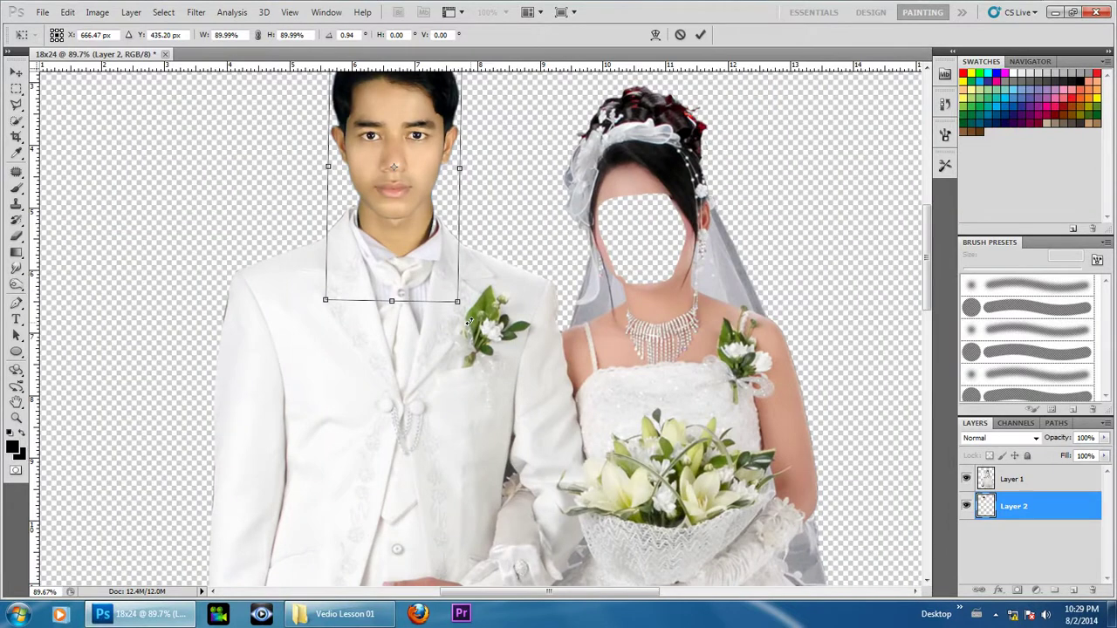
pyautogui.scroll(-2, 470, 324)
pyautogui.scroll(-1, 485, 314)
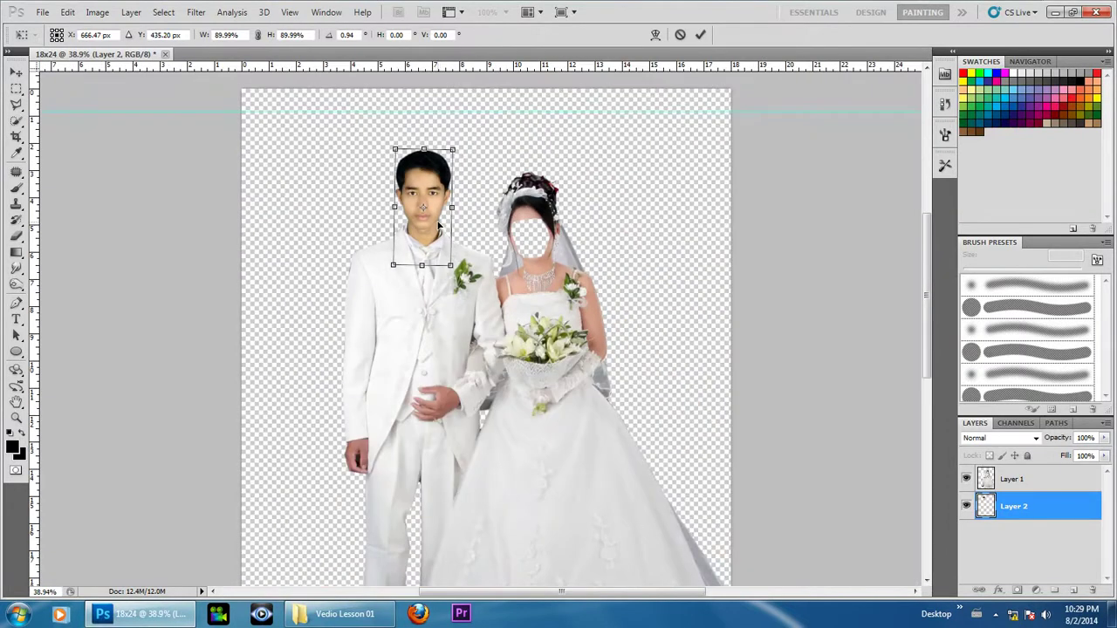
pyautogui.scroll(-1, 506, 295)
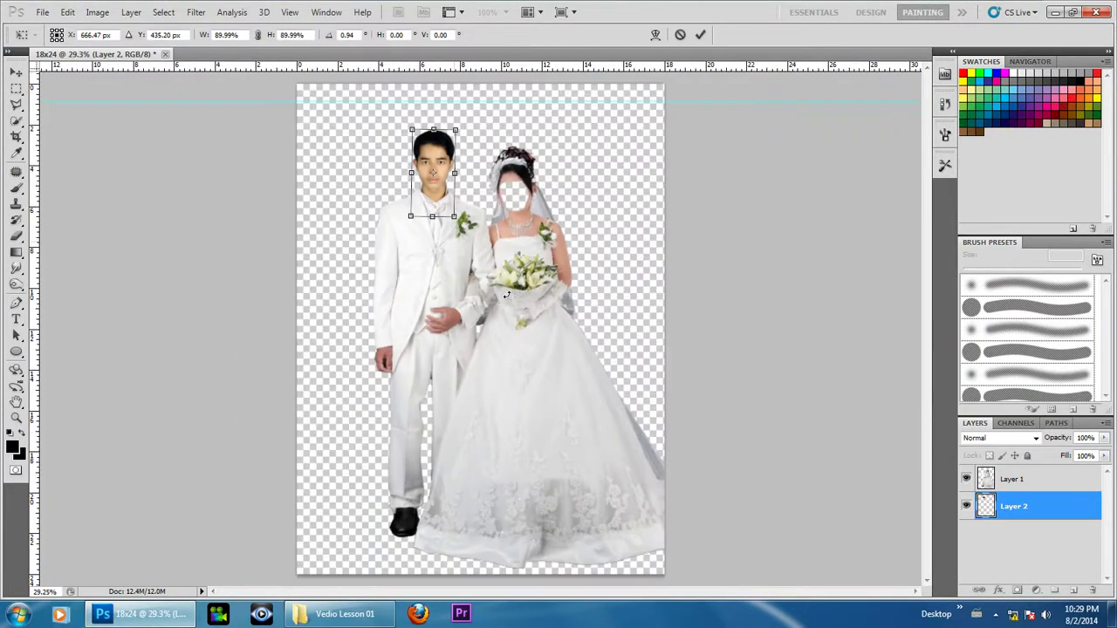
pyautogui.click(701, 35)
pyautogui.scroll(2, 419, 203)
# Step: Trace a Pen path around the boy's neck below the chin and load it as a selection
pyautogui.scroll(2, 419, 203)
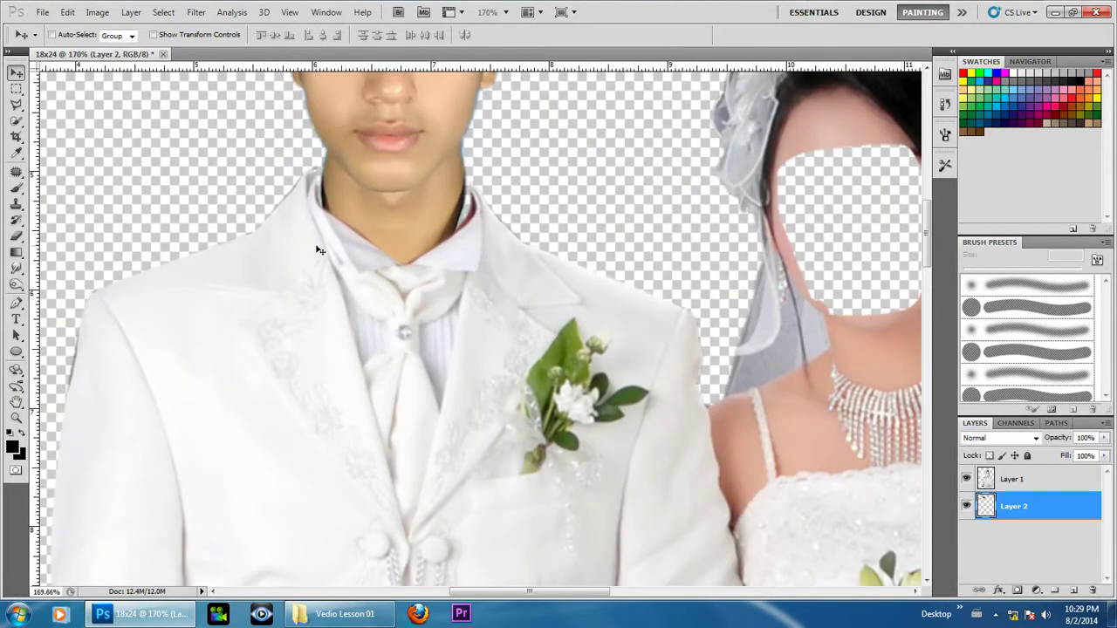
pyautogui.scroll(-1, 320, 250)
pyautogui.scroll(-1, 321, 250)
pyautogui.scroll(-1, 321, 251)
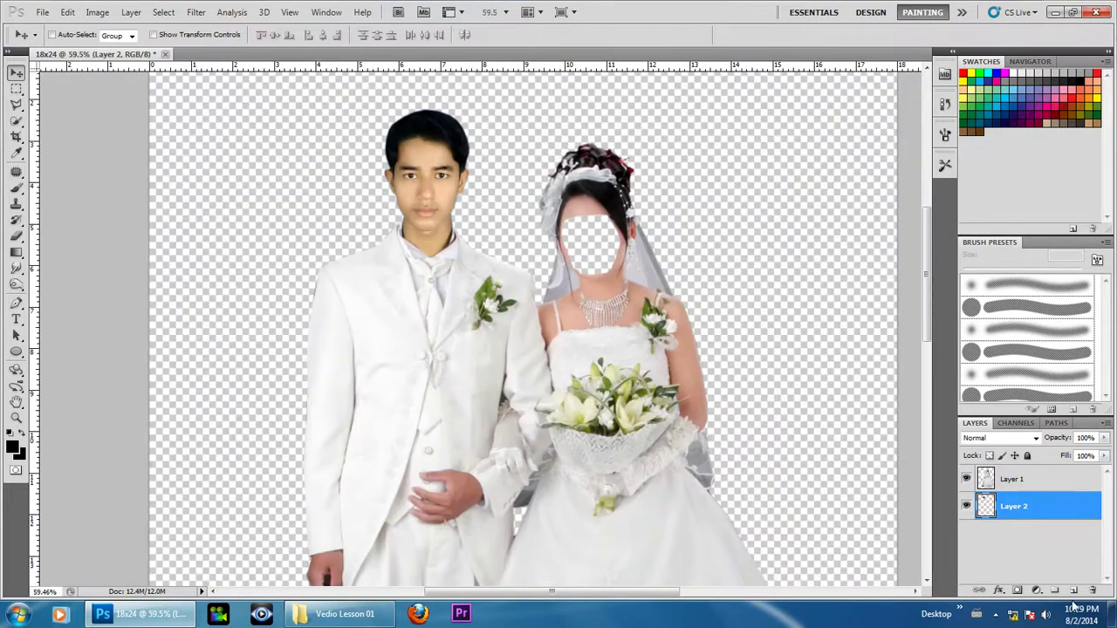
pyautogui.scroll(1, 423, 210)
pyautogui.scroll(3, 424, 210)
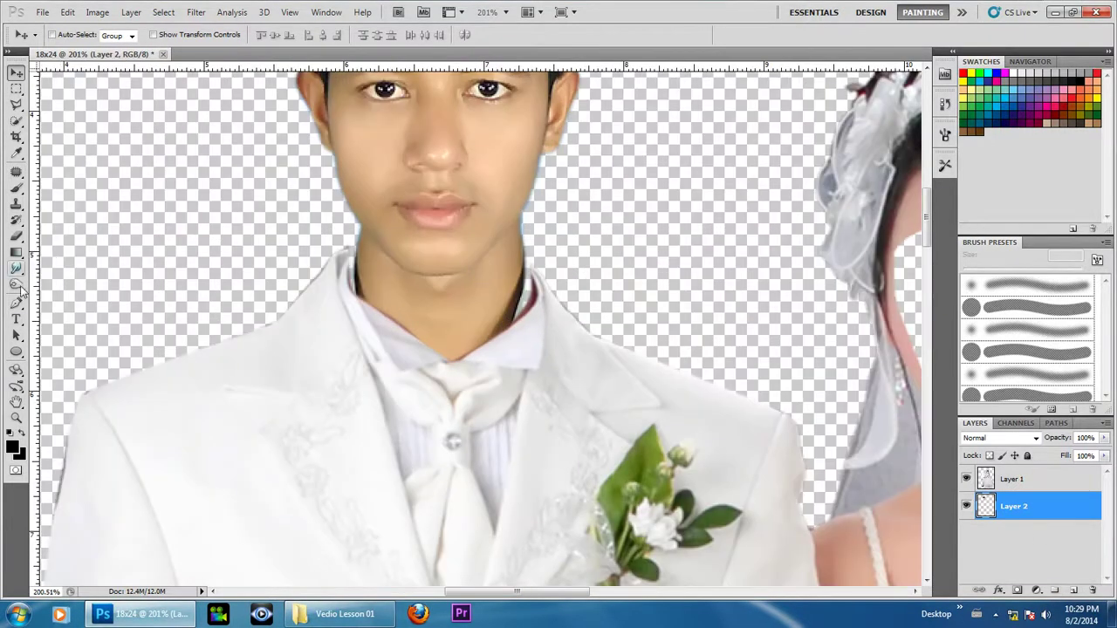
pyautogui.click(16, 303)
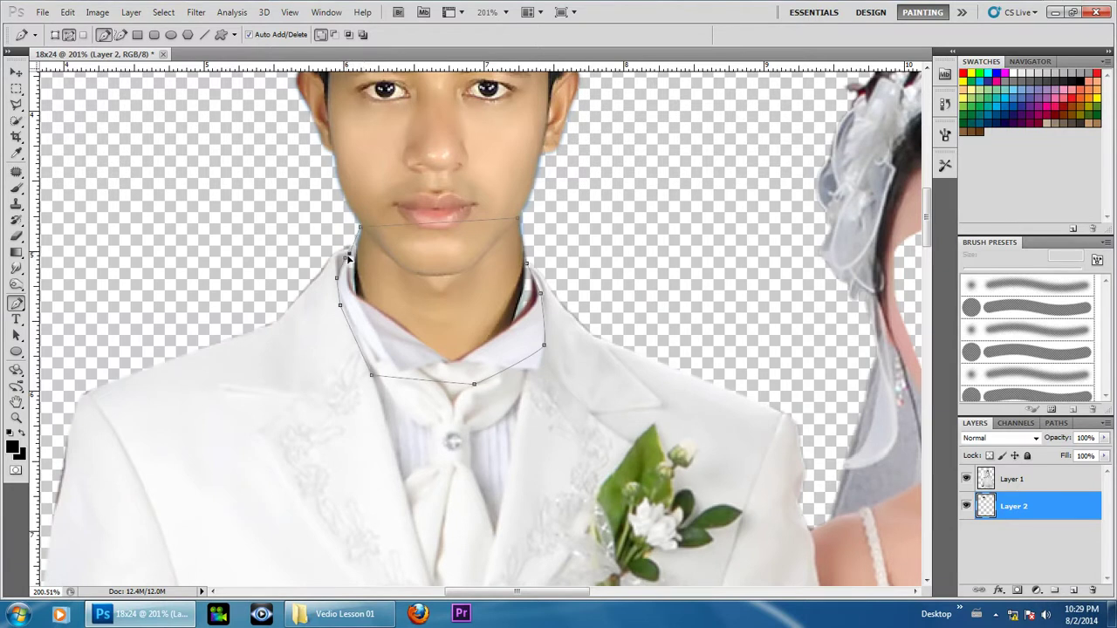
pyautogui.scroll(-2, 502, 291)
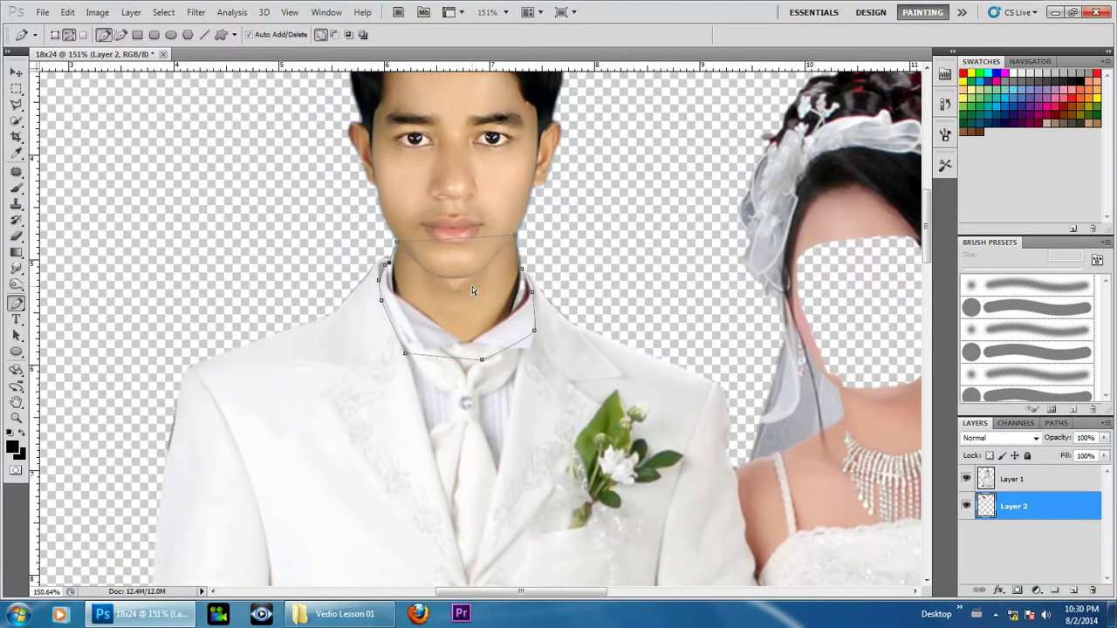
pyautogui.hotkey('ctrl', 'Return')
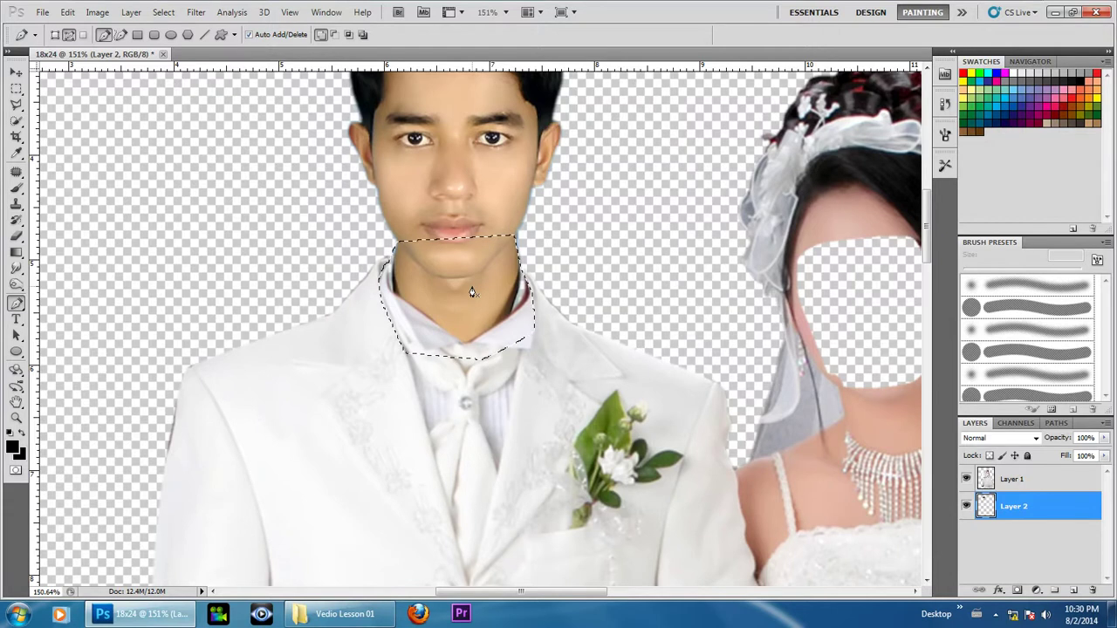
pyautogui.scroll(2, 473, 286)
# Step: Feather the neck selection by 2 px
pyautogui.click(164, 12)
pyautogui.moveTo(175, 165)
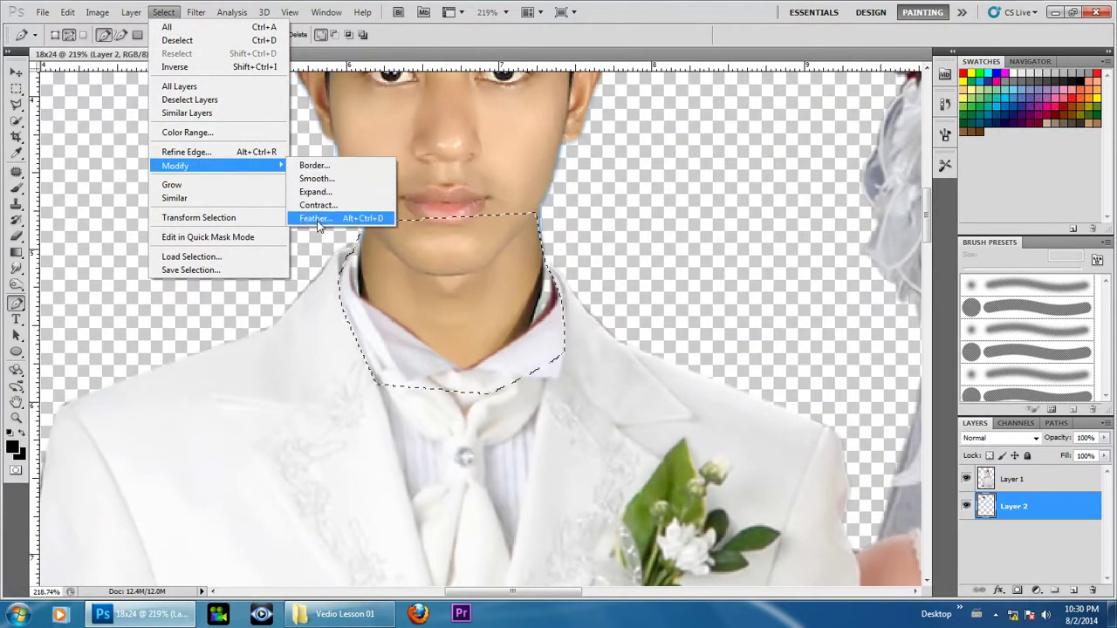
pyautogui.click(315, 218)
pyautogui.write('2')
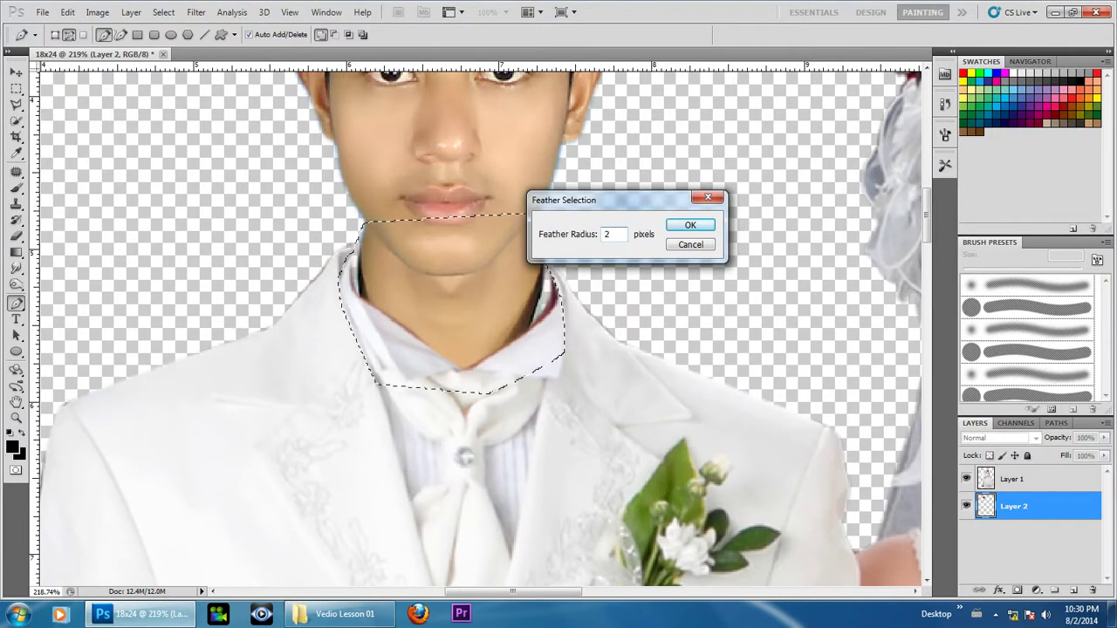
pyautogui.click(687, 225)
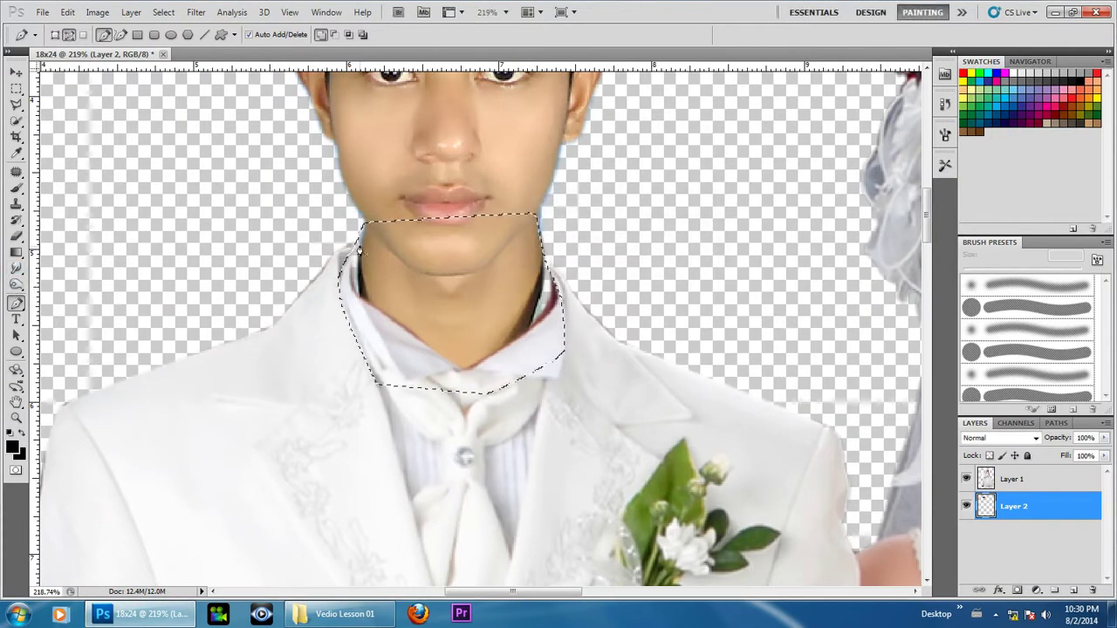
# Step: Clone over the dark shadows on both neck edges with a 15 px Clone Stamp
pyautogui.click(16, 203)
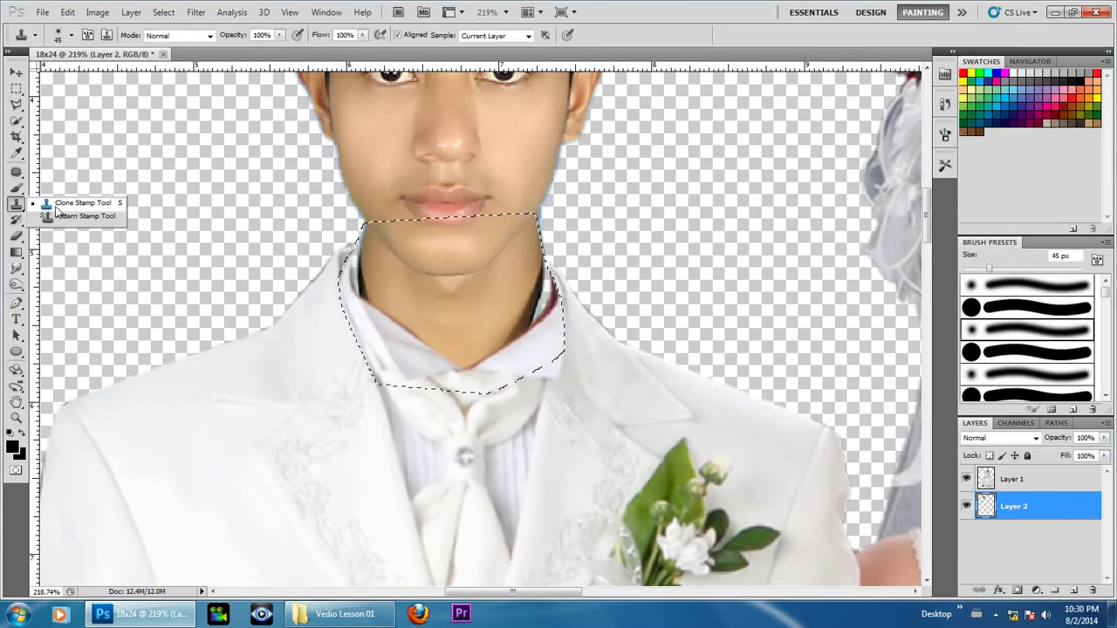
pyautogui.click(52, 204)
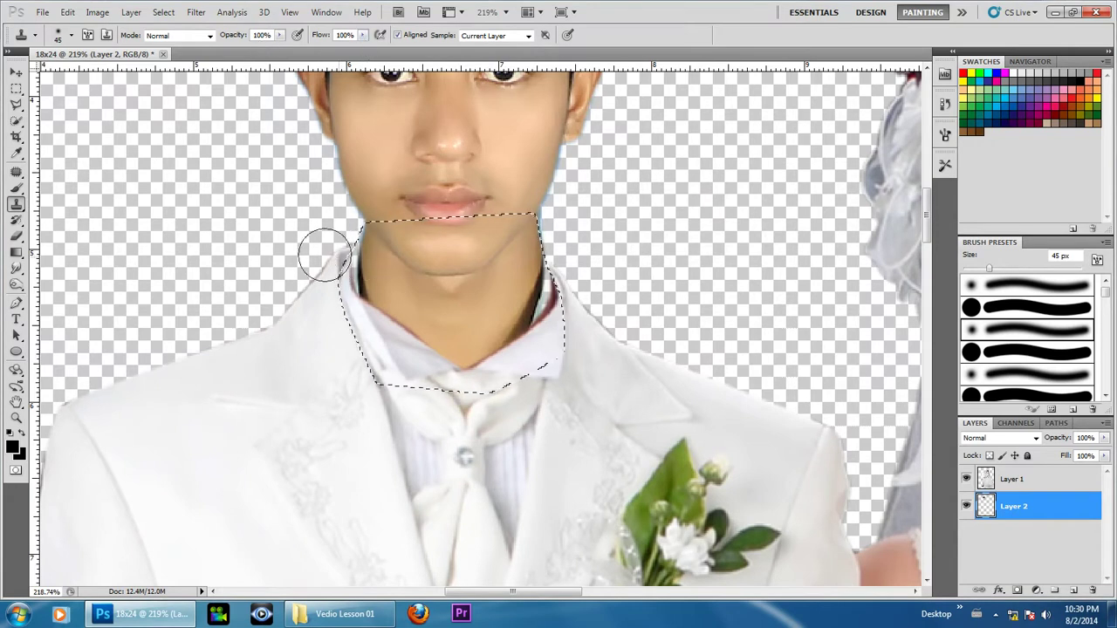
pyautogui.click(388, 258)
pyautogui.click(471, 212)
pyautogui.press('[')
pyautogui.press('[')
pyautogui.press('[')
pyautogui.scroll(3, 371, 281)
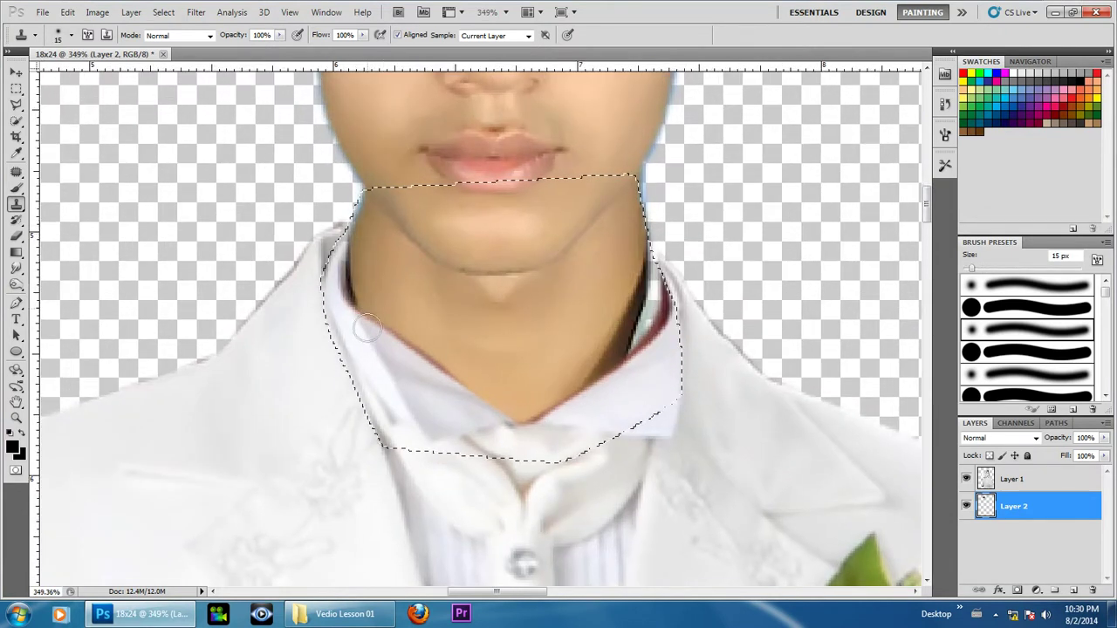
pyautogui.moveTo(367, 246); pyautogui.dragTo(349, 298)
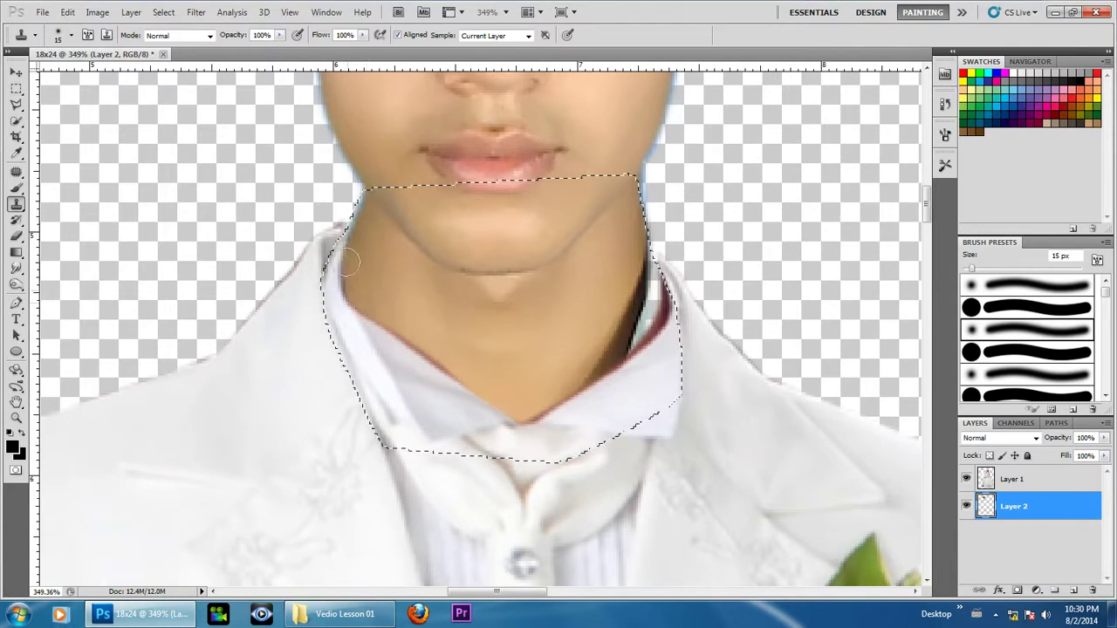
pyautogui.moveTo(633, 259); pyautogui.dragTo(556, 272)
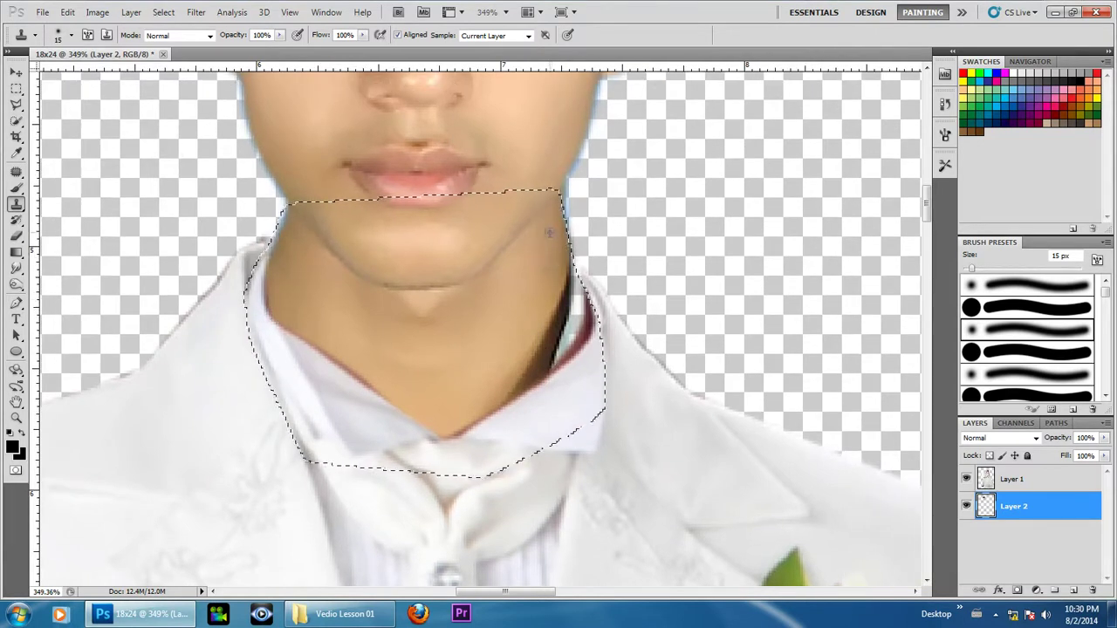
pyautogui.moveTo(559, 225)
pyautogui.mouseDown()
pyautogui.moveTo(475, 428)
pyautogui.moveTo(544, 270)
pyautogui.moveTo(570, 291)
pyautogui.moveTo(573, 367)
pyautogui.moveTo(577, 281)
pyautogui.mouseUp()
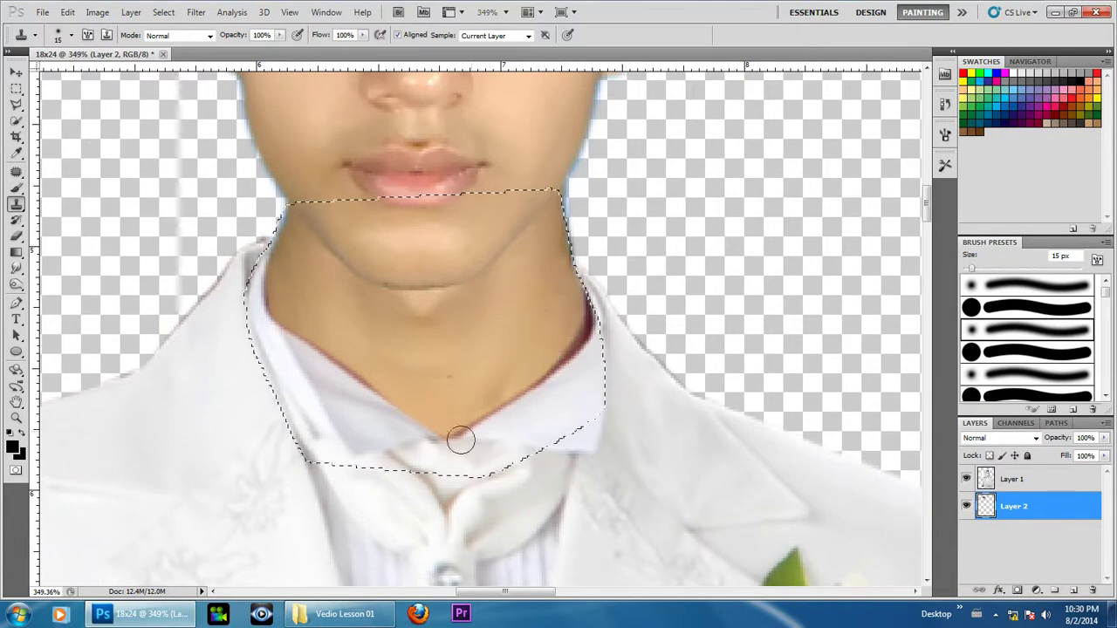
# Step: Make Layer 1 active and marquee-select a wide box over the groom's chin, neck and shoulders
pyautogui.scroll(-5, 489, 273)
pyautogui.scroll(-3, 489, 273)
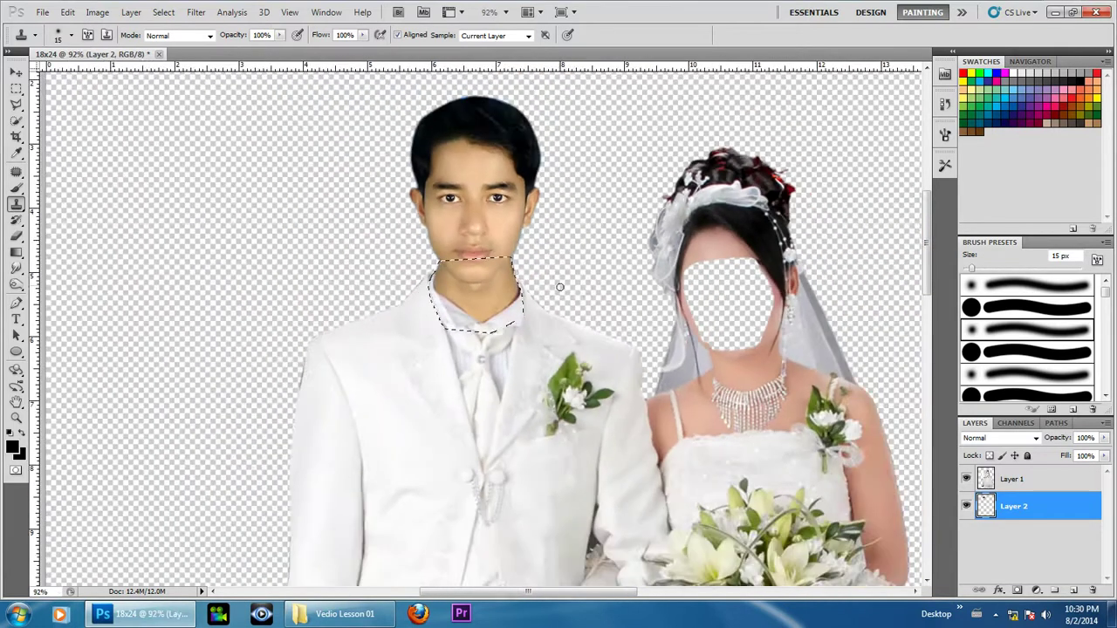
pyautogui.scroll(-1, 519, 262)
pyautogui.scroll(-3, 638, 359)
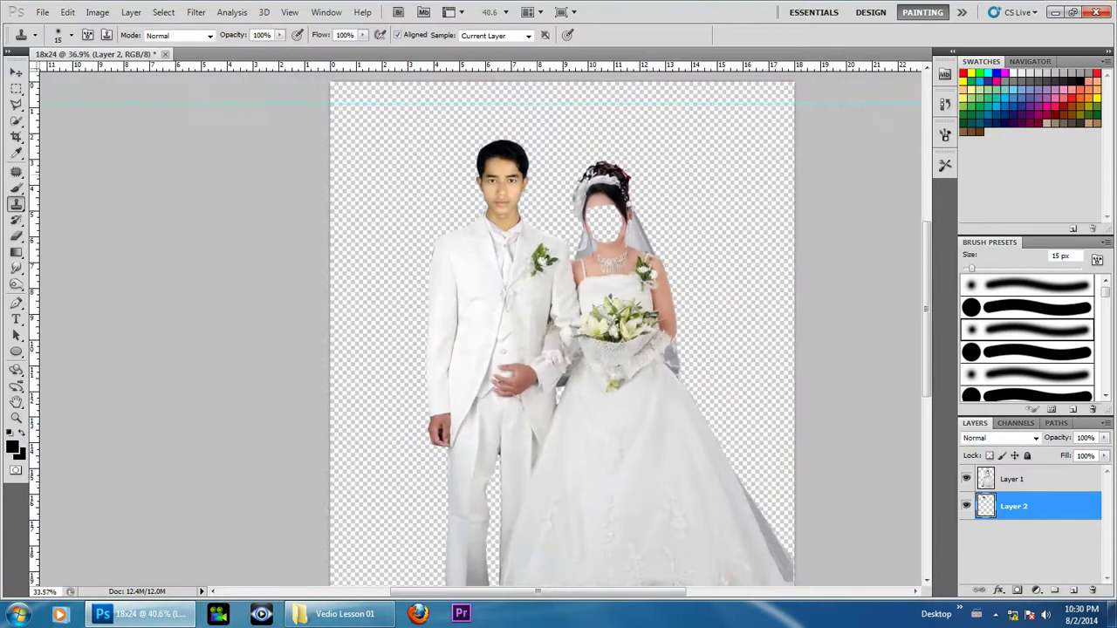
pyautogui.scroll(4, 419, 210)
pyautogui.scroll(1, 376, 280)
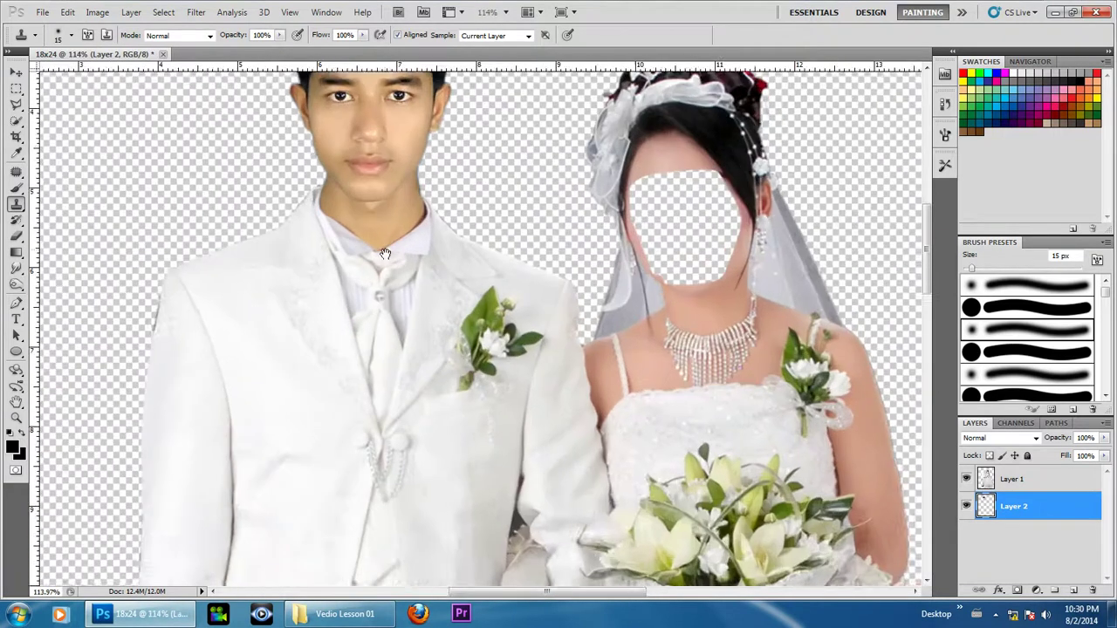
pyautogui.scroll(1, 367, 291)
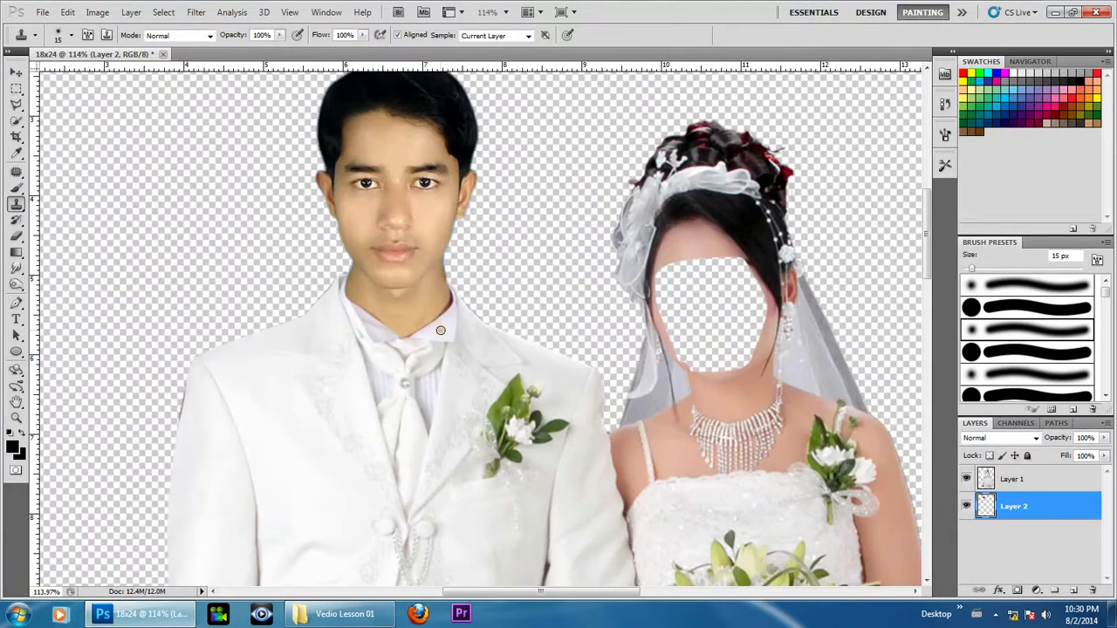
pyautogui.click(1019, 483)
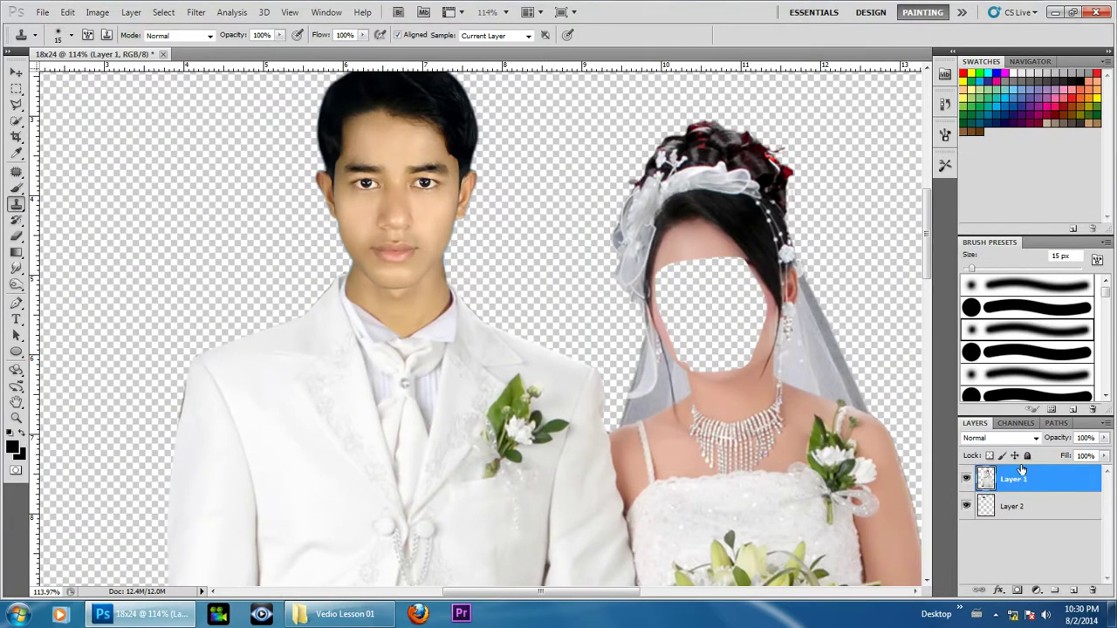
pyautogui.click(17, 90)
pyautogui.moveTo(359, 295); pyautogui.dragTo(599, 391)
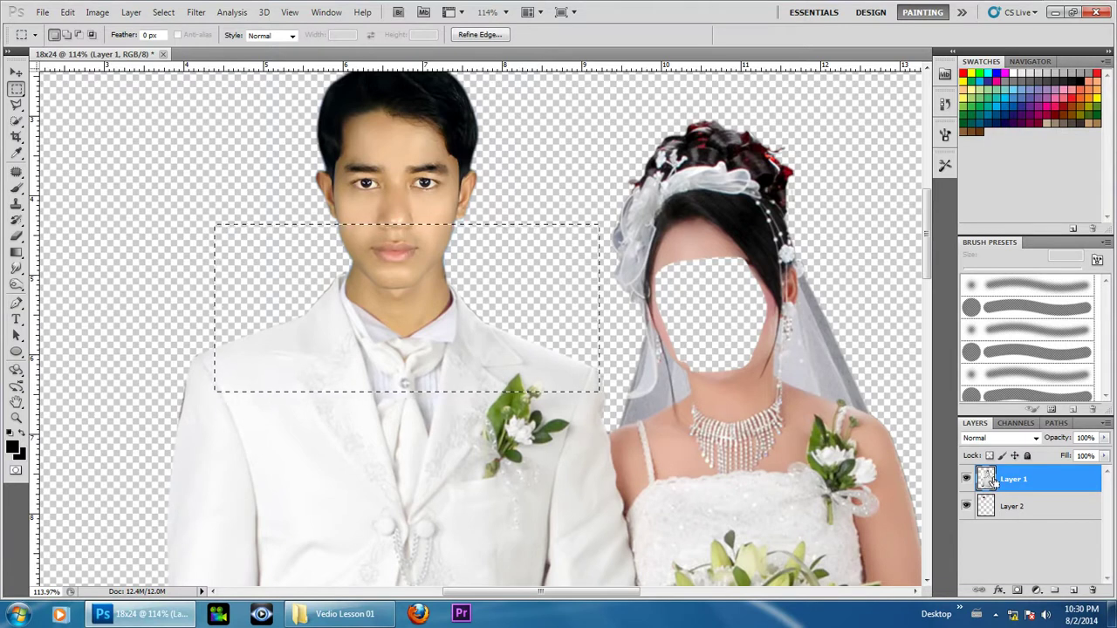
# Step: Duplicate the selected neck-and-shoulder area onto a new Layer 3
pyautogui.hotkey('ctrl', 'j')
pyautogui.keyDown('alt'); pyautogui.scroll(2, 379, 320); pyautogui.keyUp('alt')
pyautogui.keyDown('alt'); pyautogui.scroll(3, 379, 319); pyautogui.keyUp('alt')
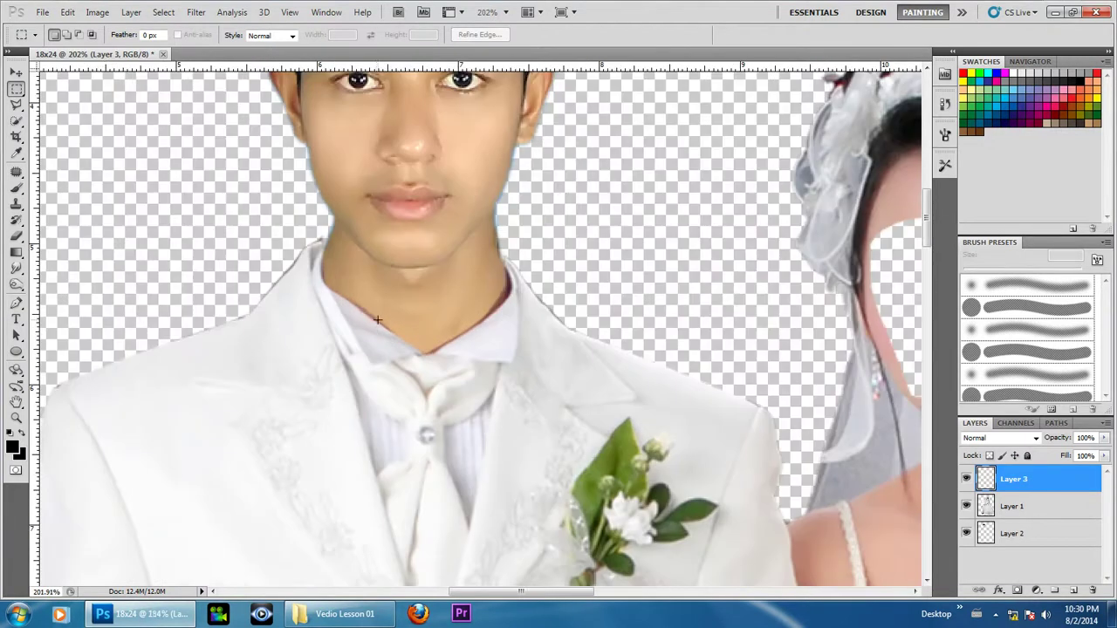
# Step: Warp Layer 3's mesh so the neck and collar edges meet the new face
pyautogui.hotkey('ctrl', 't')
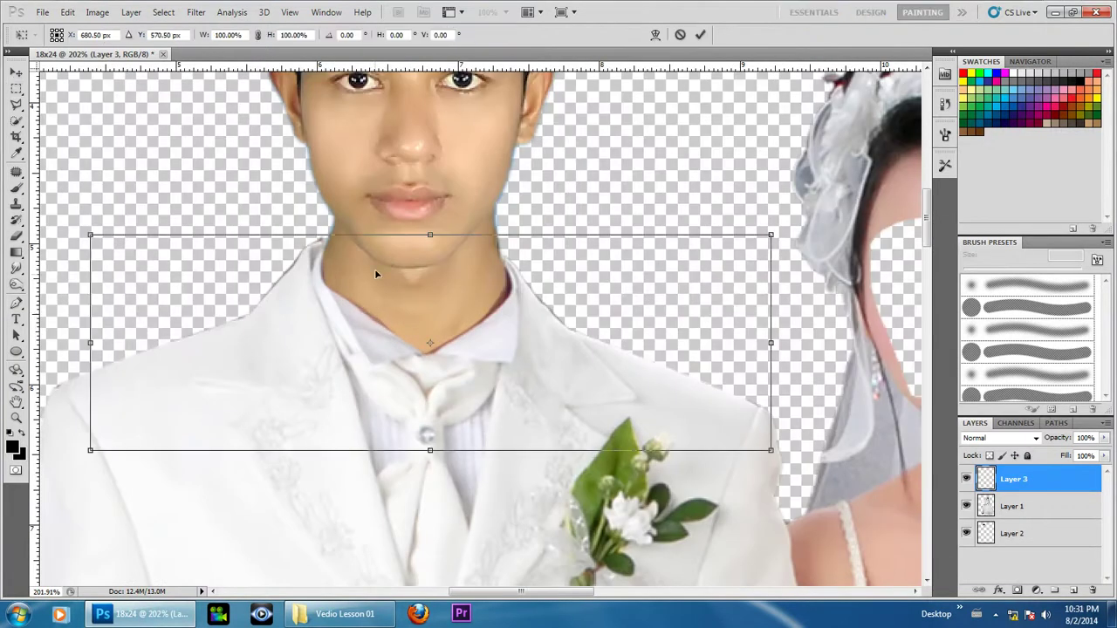
pyautogui.click(654, 36)
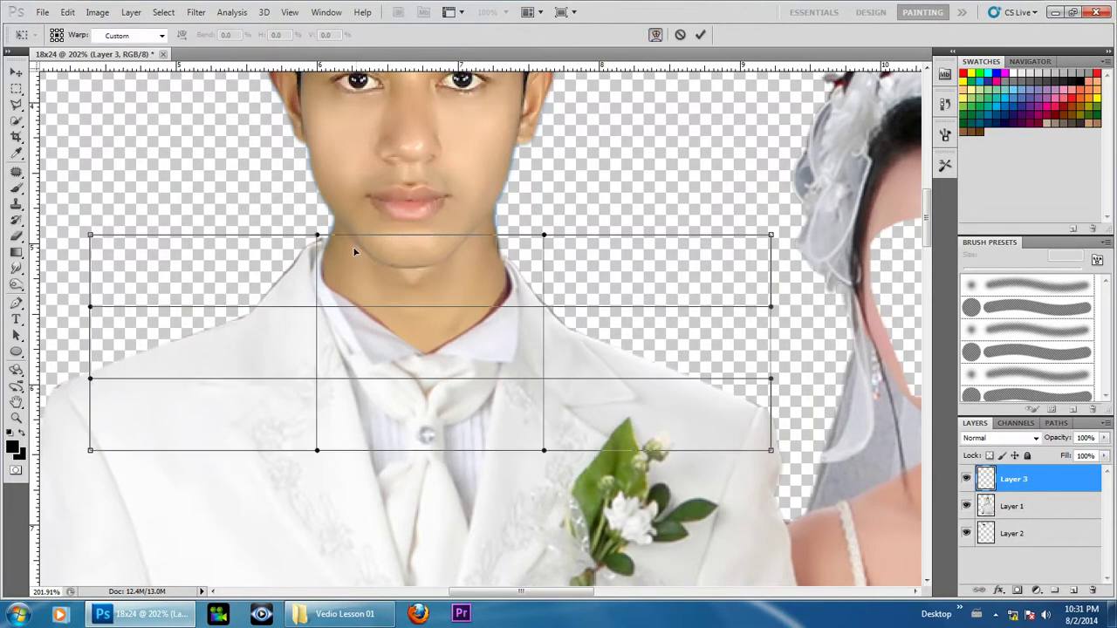
pyautogui.moveTo(320, 293); pyautogui.dragTo(462, 303)
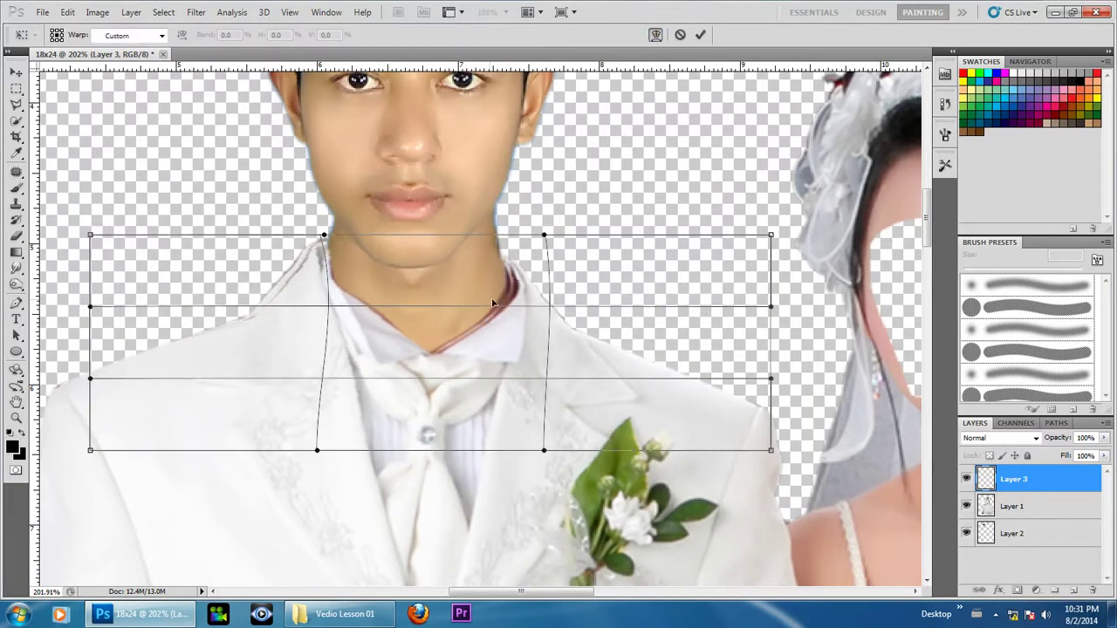
pyautogui.moveTo(529, 296); pyautogui.dragTo(522, 288)
pyautogui.moveTo(540, 234); pyautogui.dragTo(523, 227)
pyautogui.moveTo(324, 237); pyautogui.dragTo(348, 234)
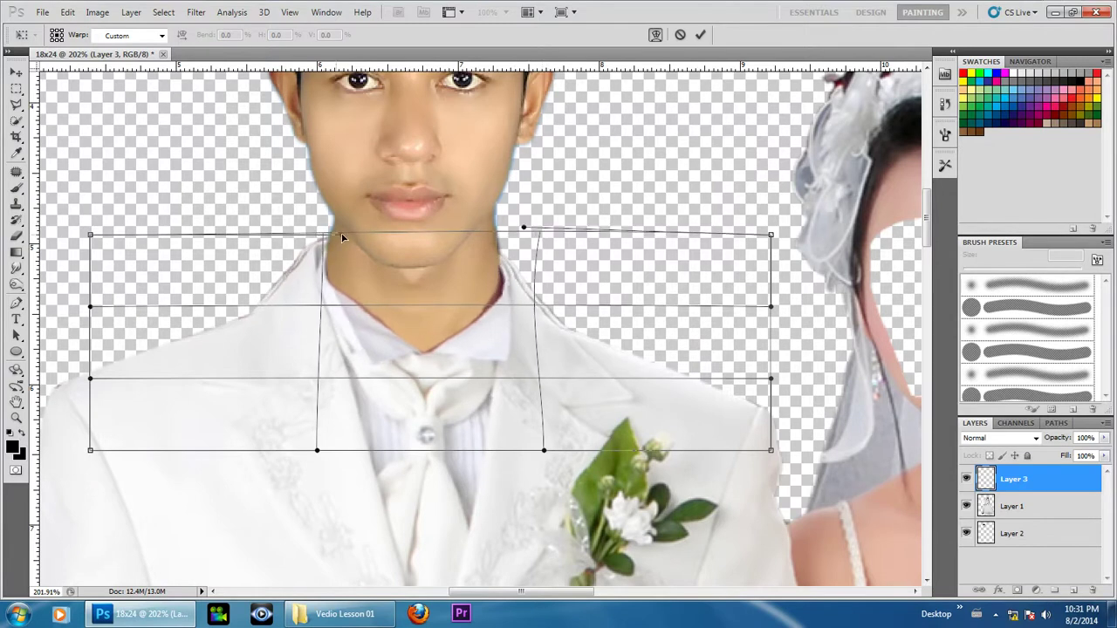
pyautogui.moveTo(524, 229); pyautogui.dragTo(514, 225)
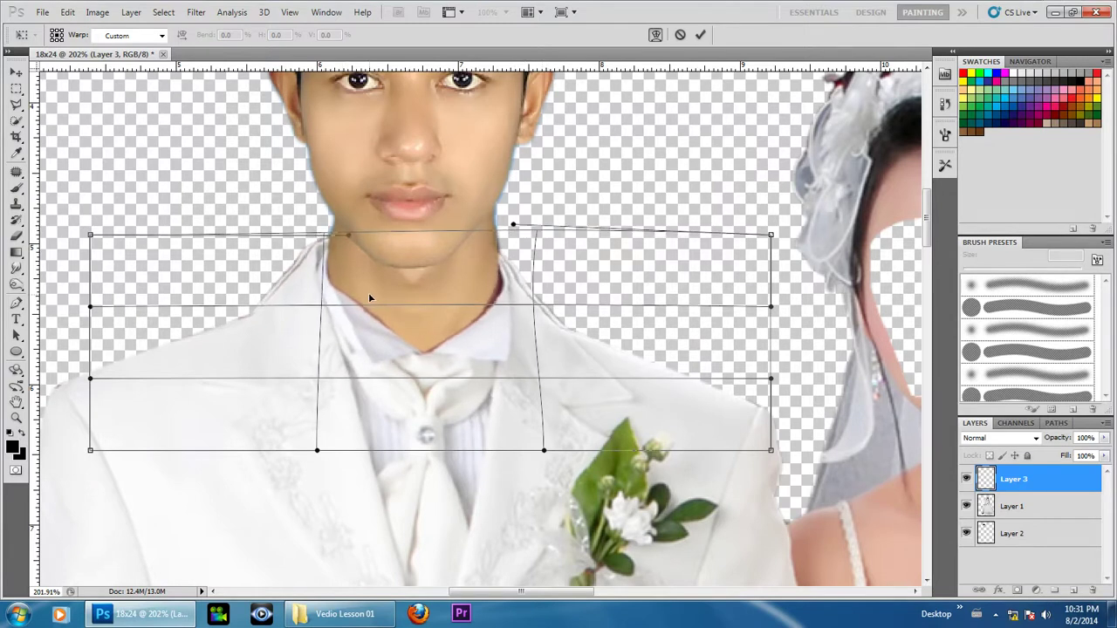
pyautogui.moveTo(371, 297); pyautogui.dragTo(383, 294)
pyautogui.moveTo(514, 225); pyautogui.dragTo(512, 220)
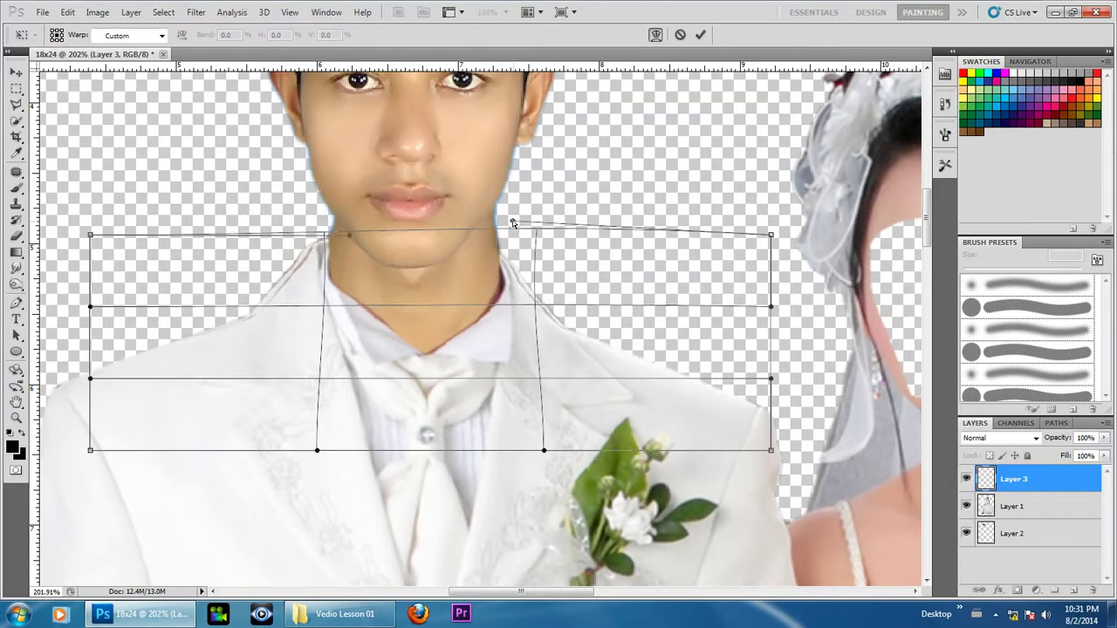
# Step: Commit the neck warp and switch to the Polygonal Lasso tool
pyautogui.click(701, 38)
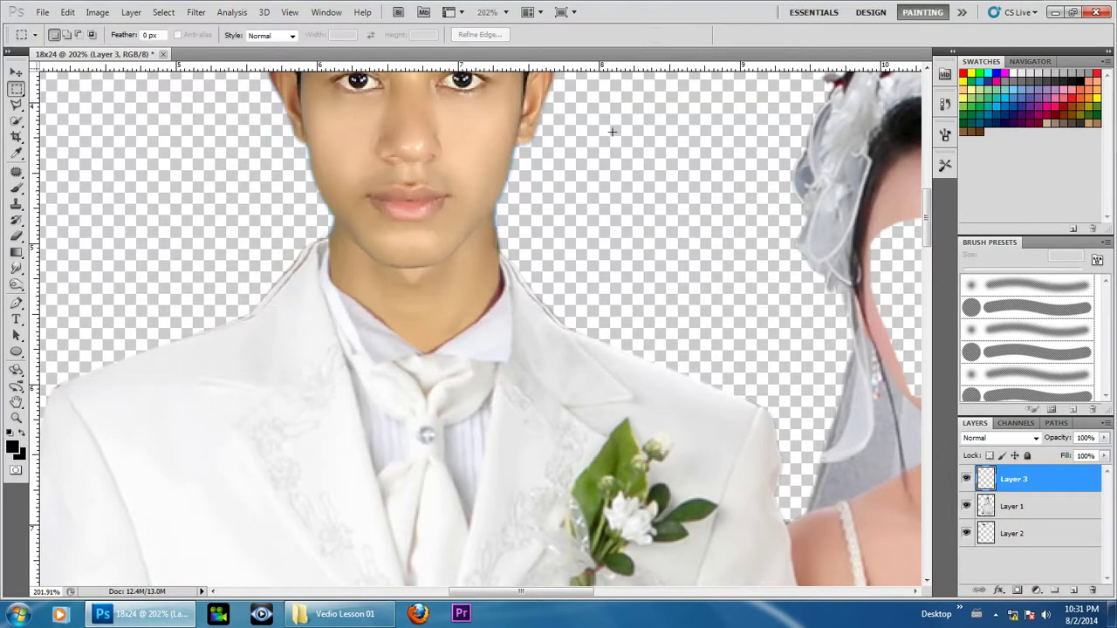
pyautogui.scroll(2, 503, 253)
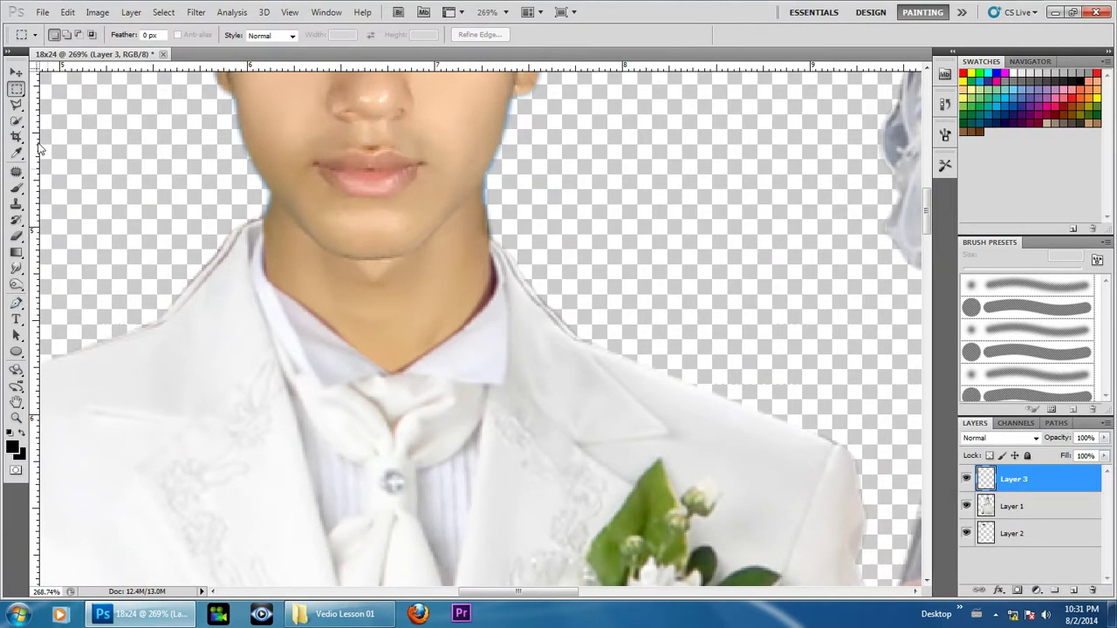
pyautogui.moveTo(15, 106); pyautogui.dragTo(60, 122)
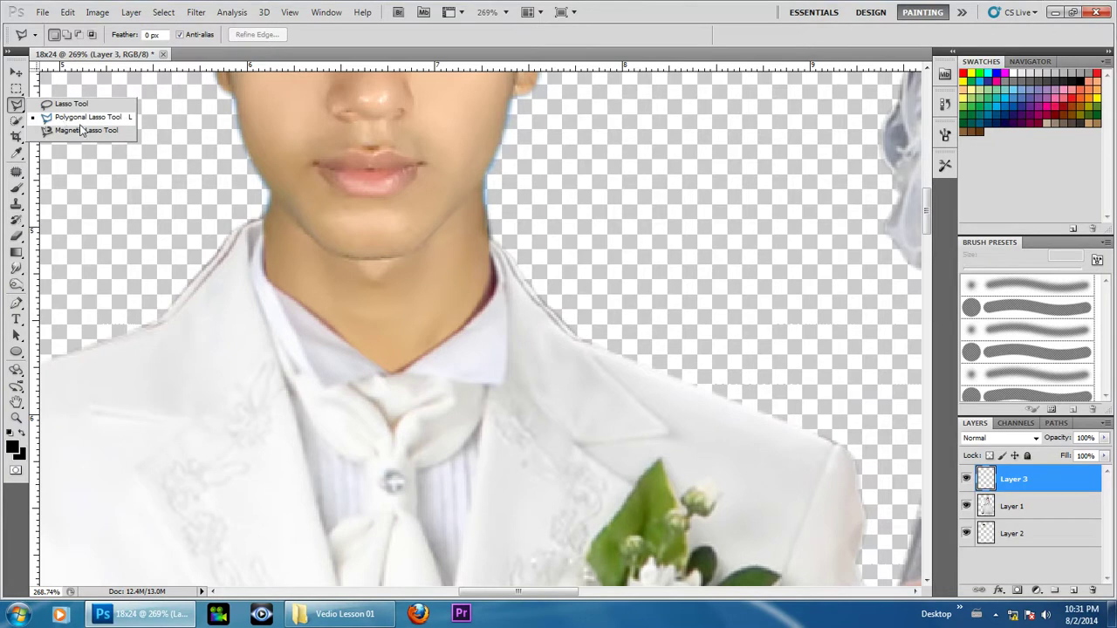
pyautogui.click(72, 117)
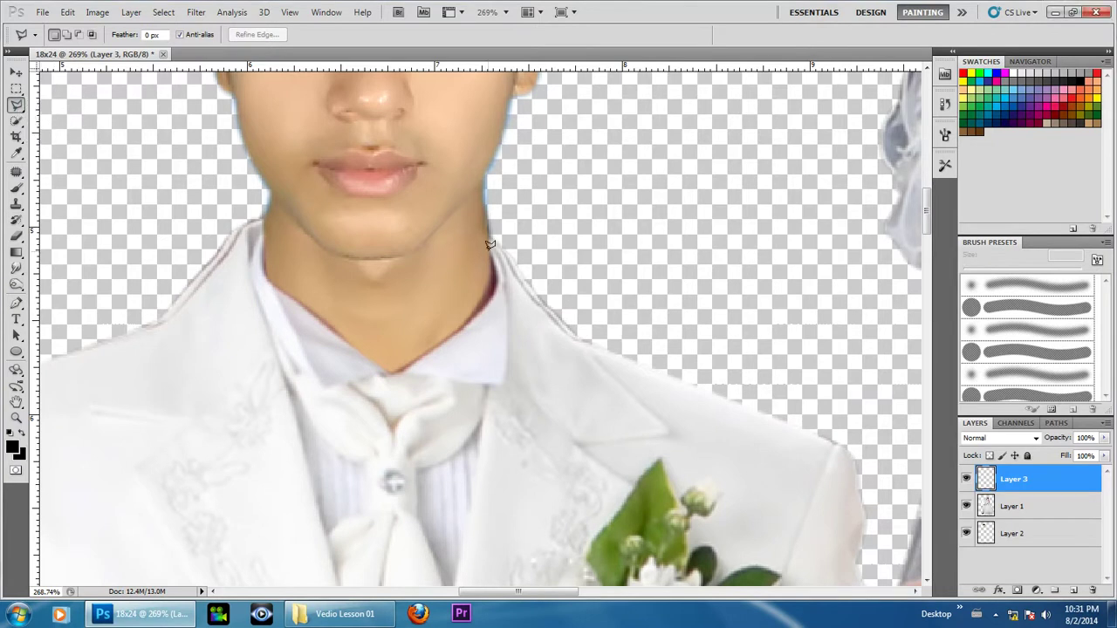
# Step: Outline the leftover suit area beside the groom's neck and shoulder
pyautogui.click(664, 279)
pyautogui.click(494, 232)
pyautogui.click(256, 213)
pyautogui.click(248, 290)
pyautogui.click(173, 353)
pyautogui.click(69, 318)
pyautogui.click(257, 209)
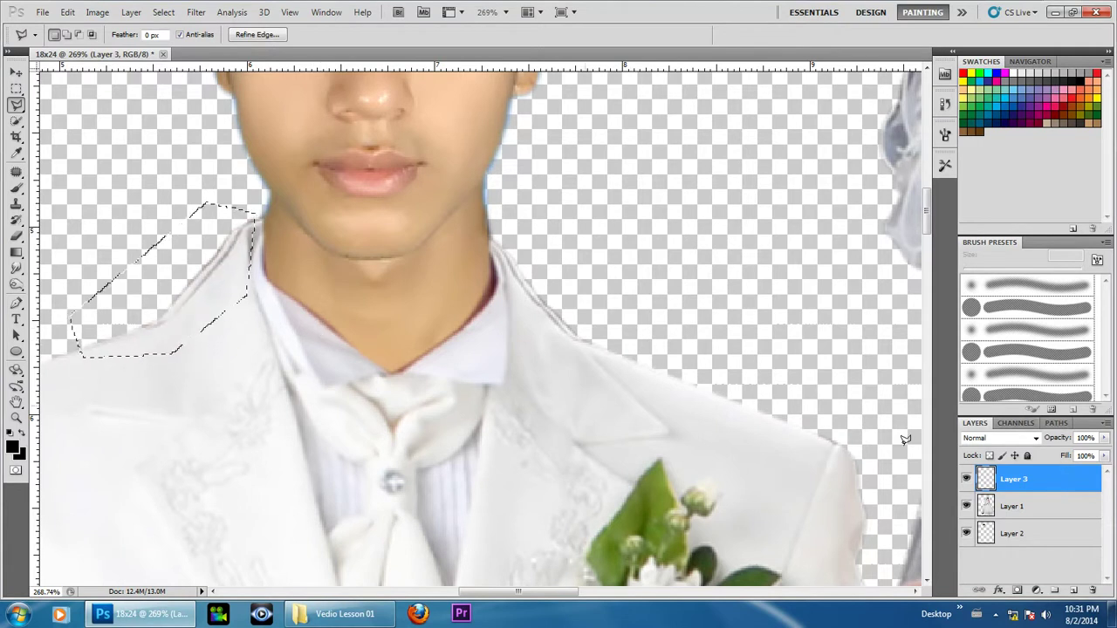
# Step: Delete the outlined suit area from Layer 1 and deselect
pyautogui.click(1024, 510)
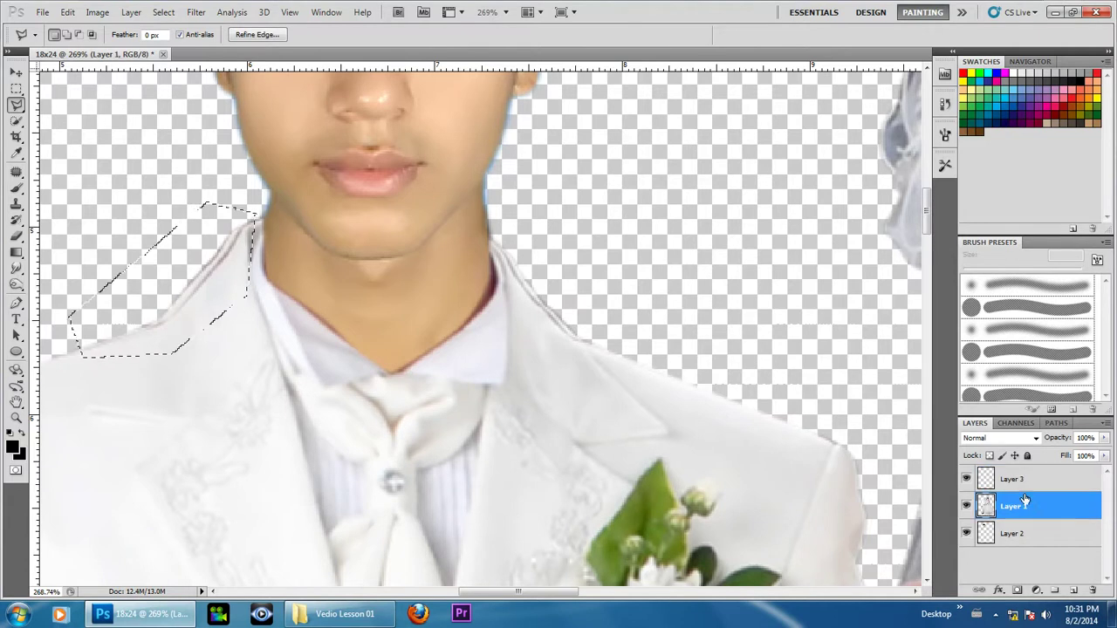
pyautogui.press('Delete')
pyautogui.hotkey('ctrl', 'd')
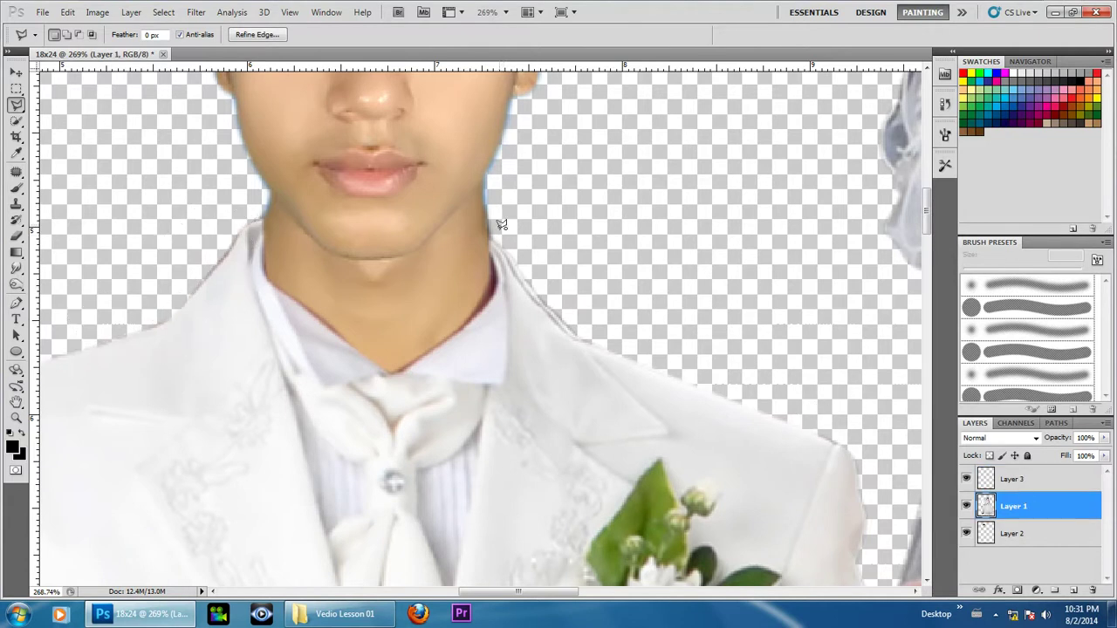
# Step: Outline a second suit area by the neck, then clear the selection
pyautogui.click(621, 309)
pyautogui.click(498, 227)
pyautogui.scroll(-2, 617, 288)
pyautogui.scroll(-2, 620, 277)
pyautogui.scroll(-2, 620, 279)
pyautogui.hotkey('ctrl', 'd')
pyautogui.scroll(-2, 660, 294)
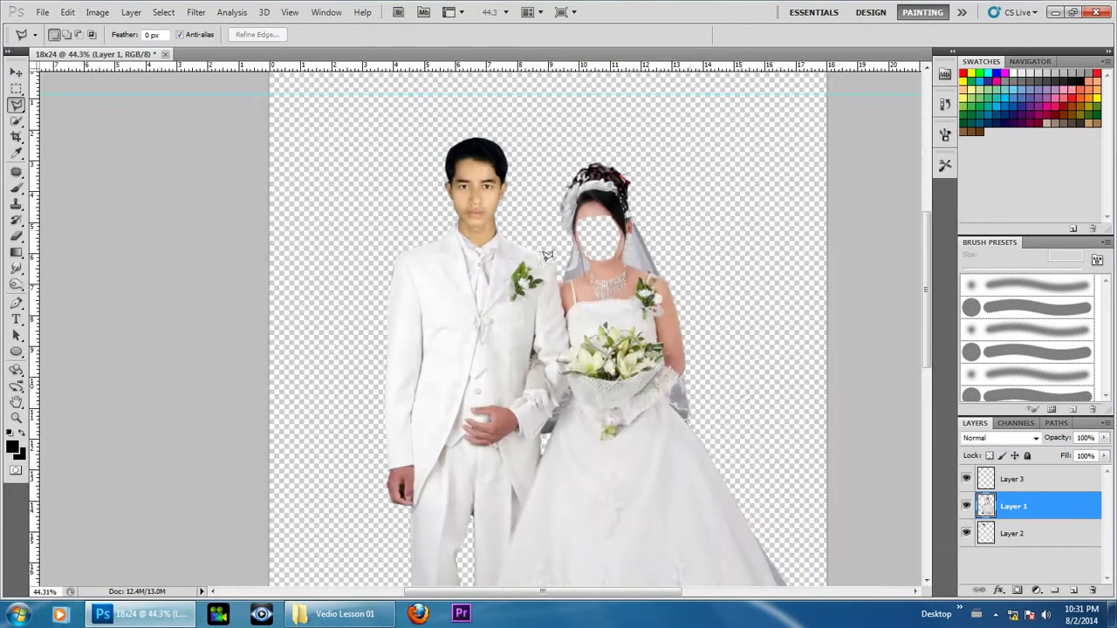
pyautogui.scroll(-1, 518, 315)
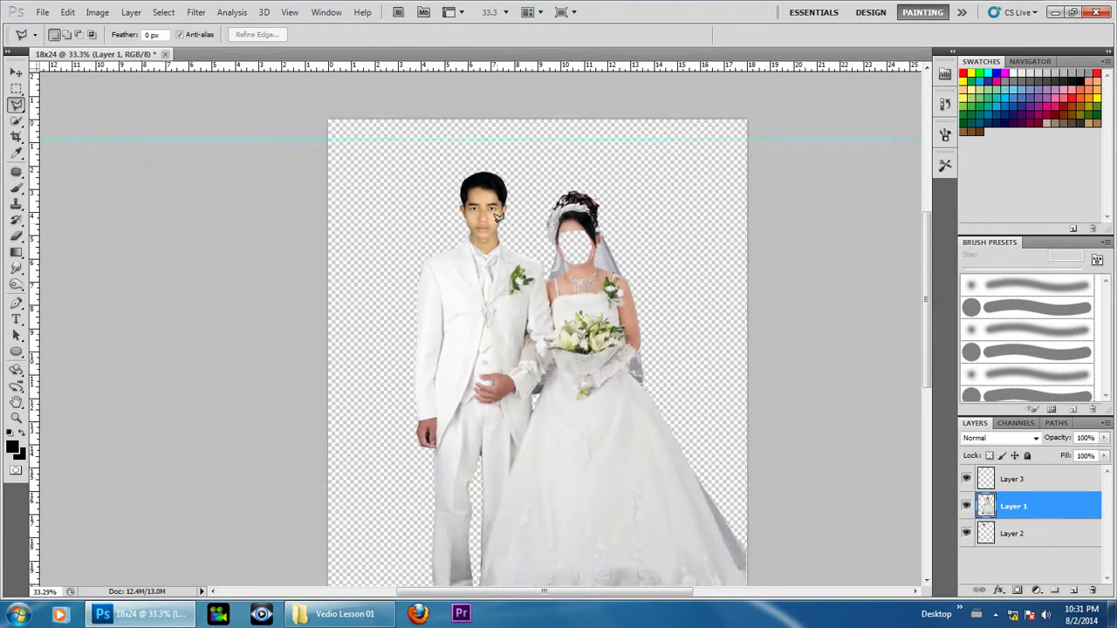
pyautogui.scroll(2, 502, 297)
pyautogui.scroll(2, 485, 282)
pyautogui.scroll(1, 485, 282)
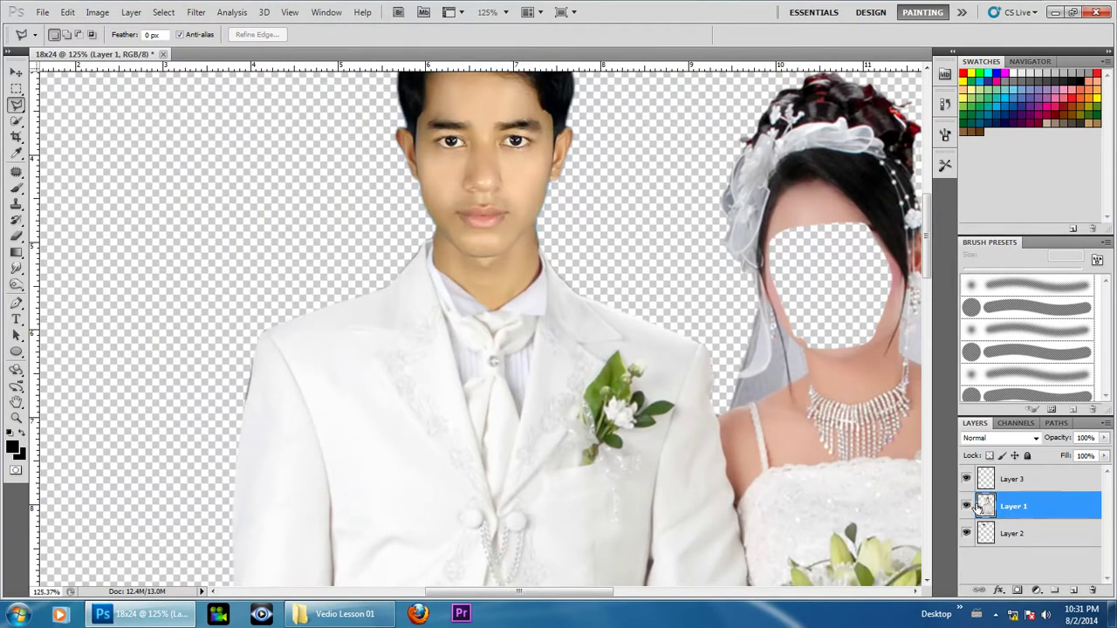
# Step: Merge Layer 1 and Layer 3 with Ctrl+E, toggling visibility to check the groom
pyautogui.keyDown('shift'); pyautogui.click(1031, 482); pyautogui.keyUp('shift')
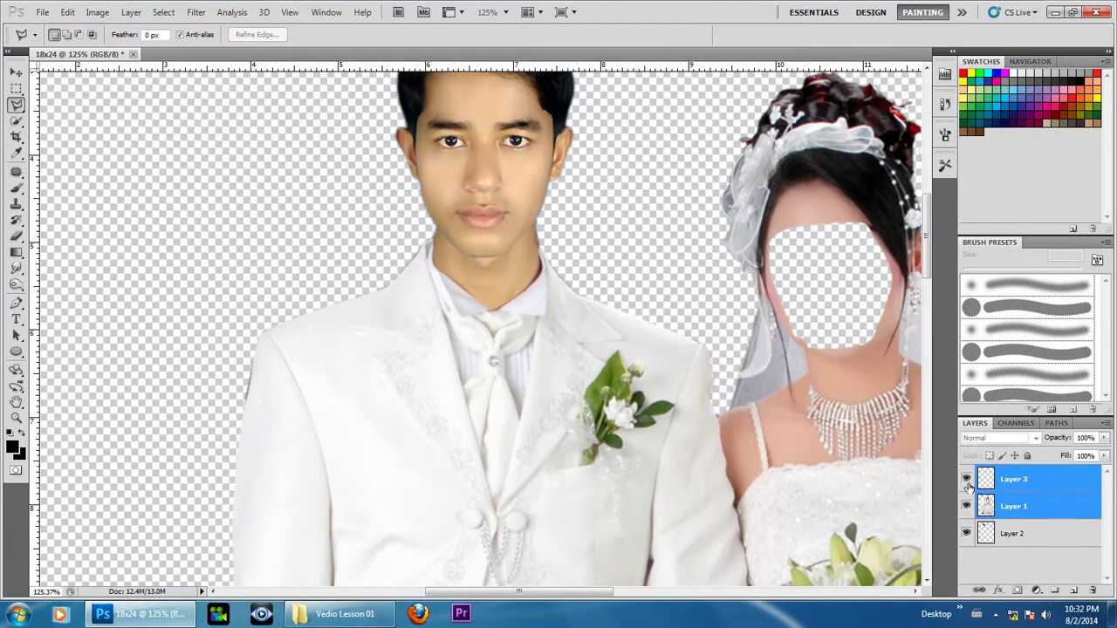
pyautogui.hotkey('ctrl', 'e')
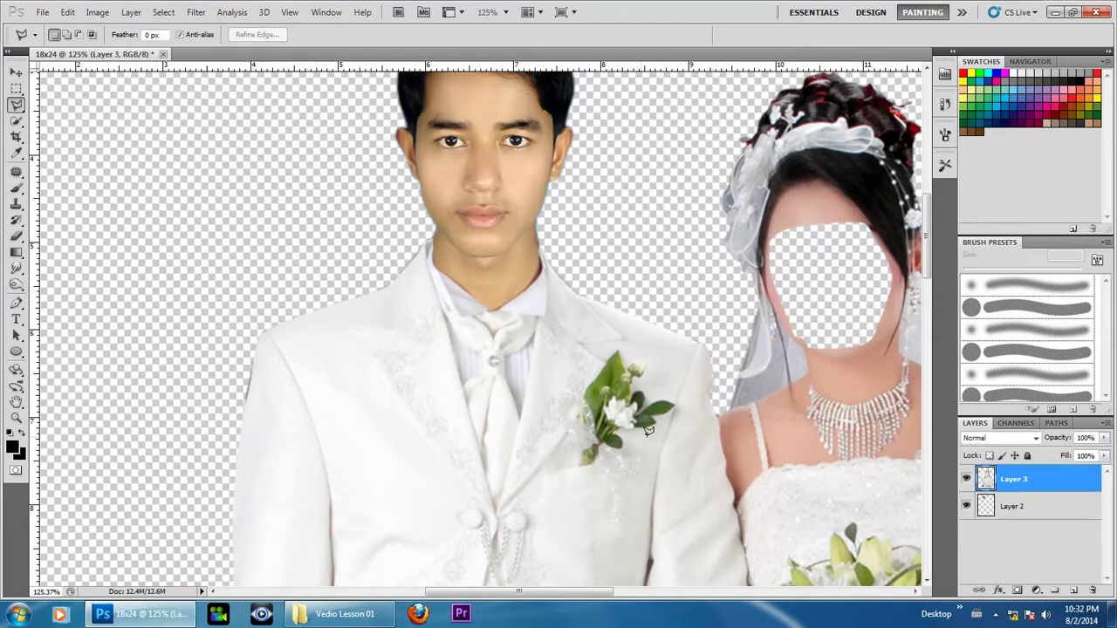
pyautogui.click(966, 479)
pyautogui.click(966, 479)
pyautogui.click(966, 479)
pyautogui.click(966, 479)
pyautogui.click(966, 479)
pyautogui.click(966, 479)
pyautogui.click(966, 479)
pyautogui.click(966, 479)
pyautogui.scroll(3, 487, 235)
pyautogui.scroll(-2, 488, 236)
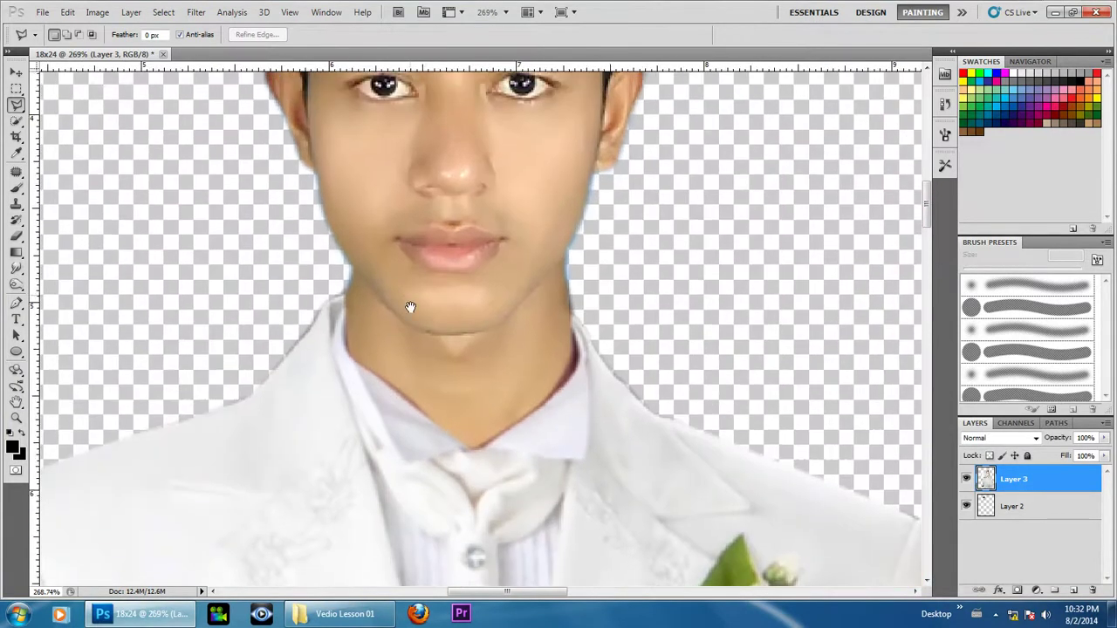
pyautogui.scroll(-2, 409, 300)
pyautogui.scroll(-2, 436, 244)
pyautogui.scroll(-2, 453, 206)
pyautogui.scroll(-2, 453, 207)
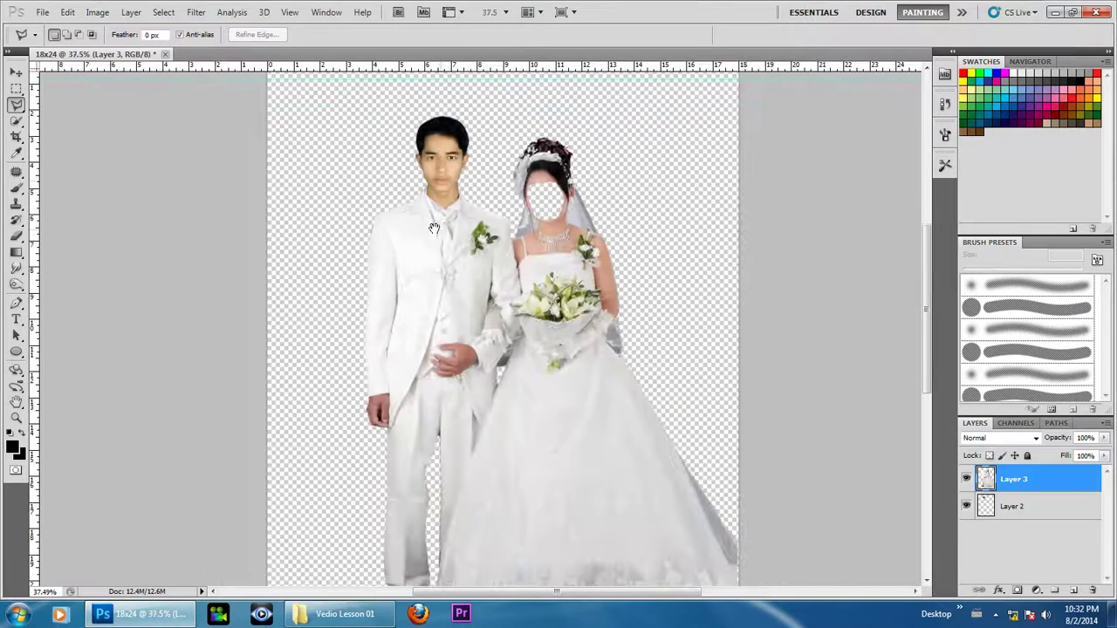
pyautogui.scroll(-2, 479, 342)
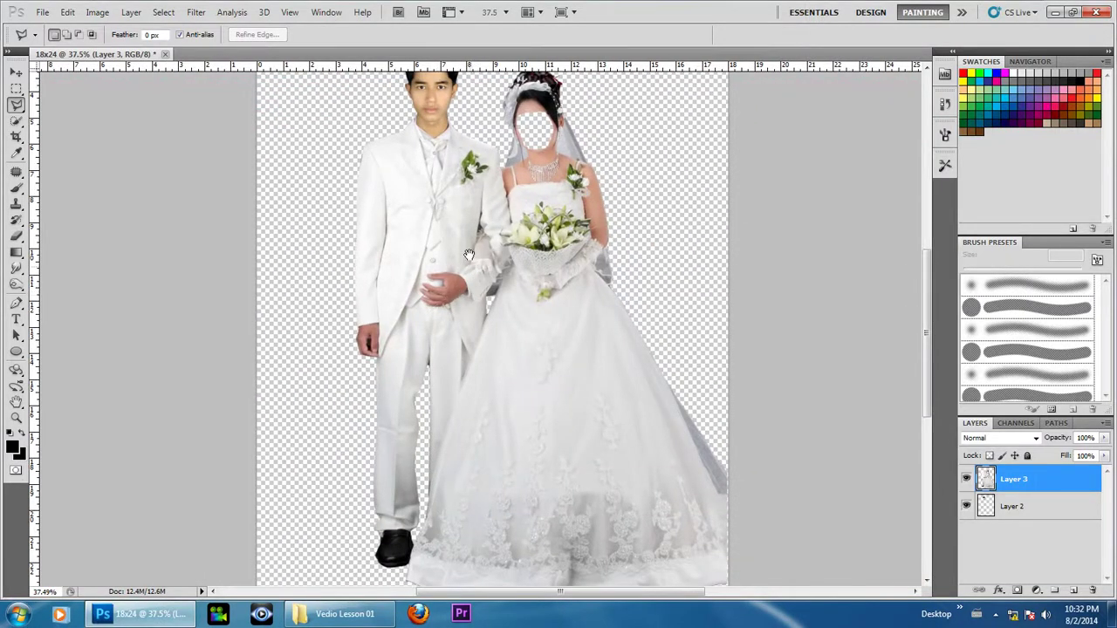
pyautogui.scroll(1, 471, 274)
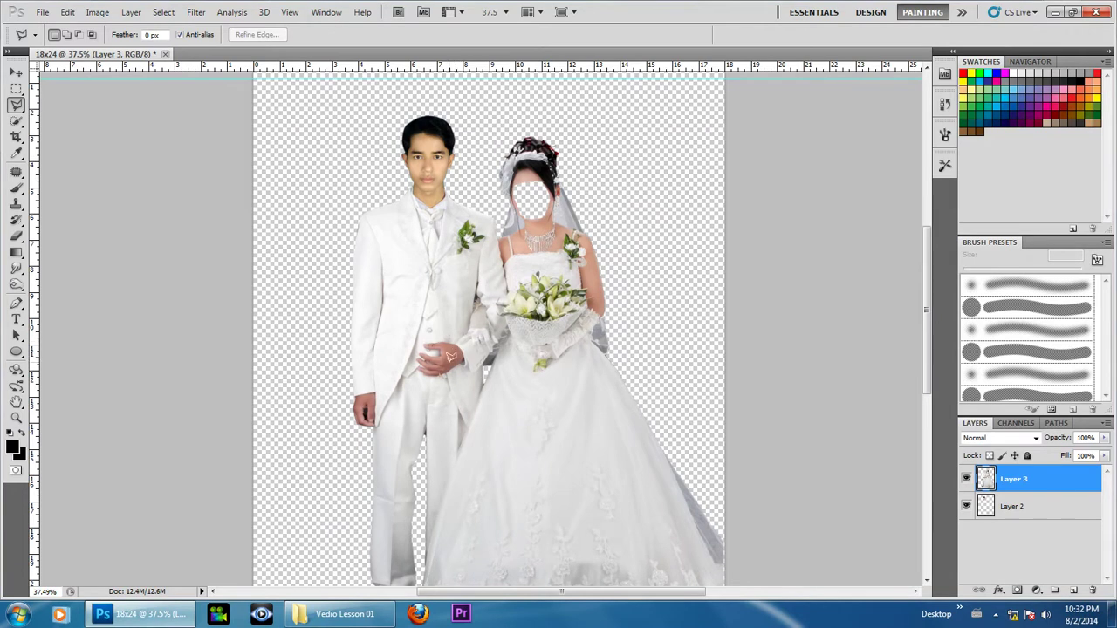
# Step: Quick Select both of the groom's hands, at his waist and hanging down
pyautogui.click(16, 120)
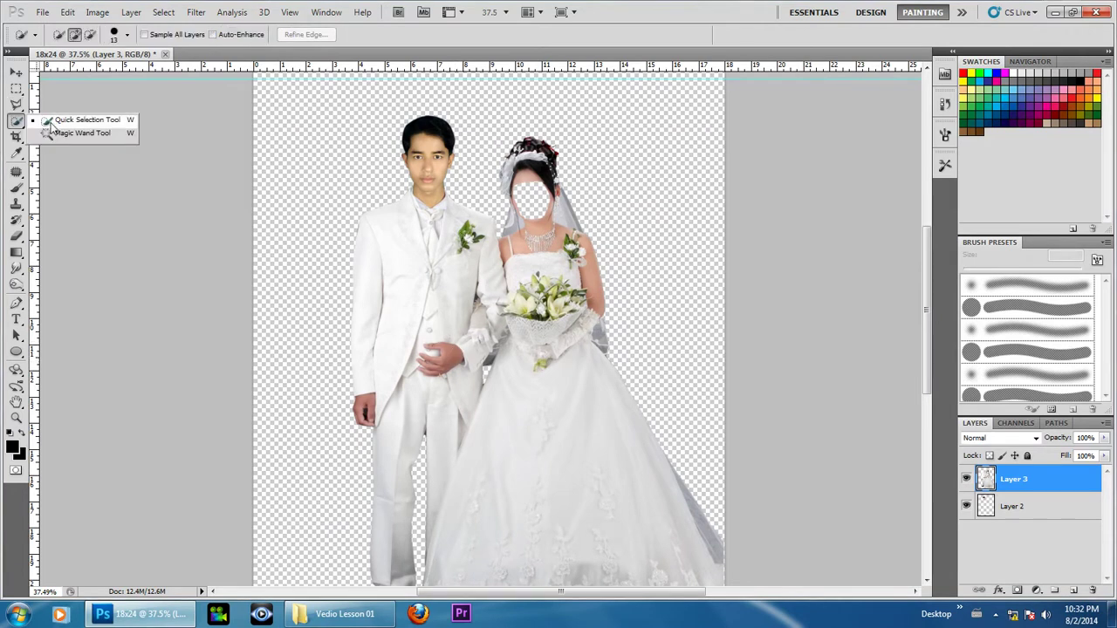
pyautogui.click(57, 122)
pyautogui.scroll(1, 460, 388)
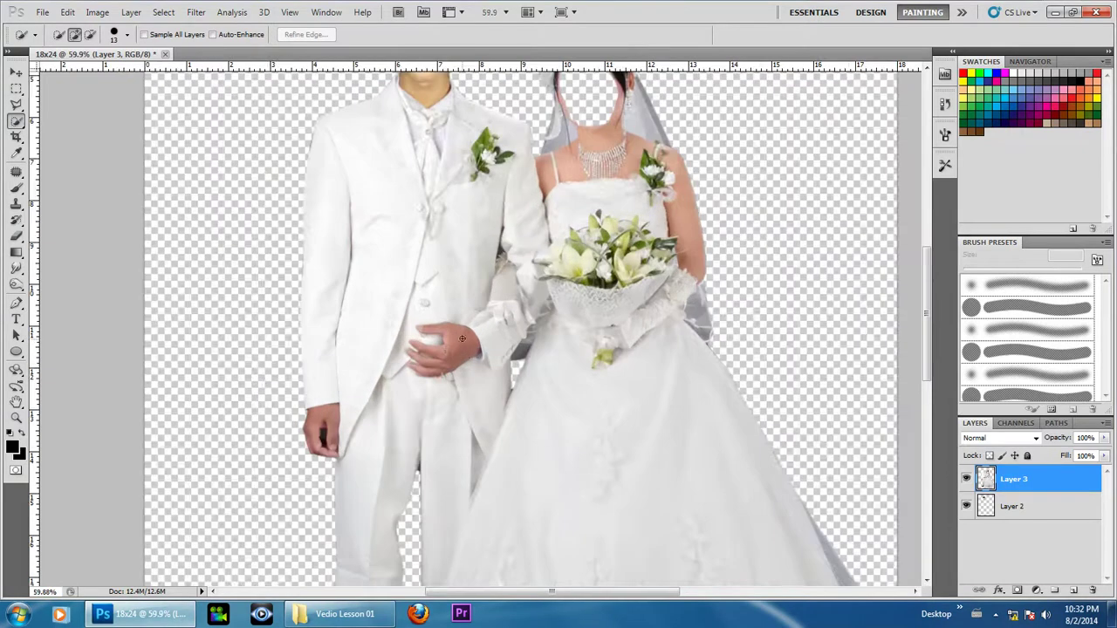
pyautogui.click(436, 359)
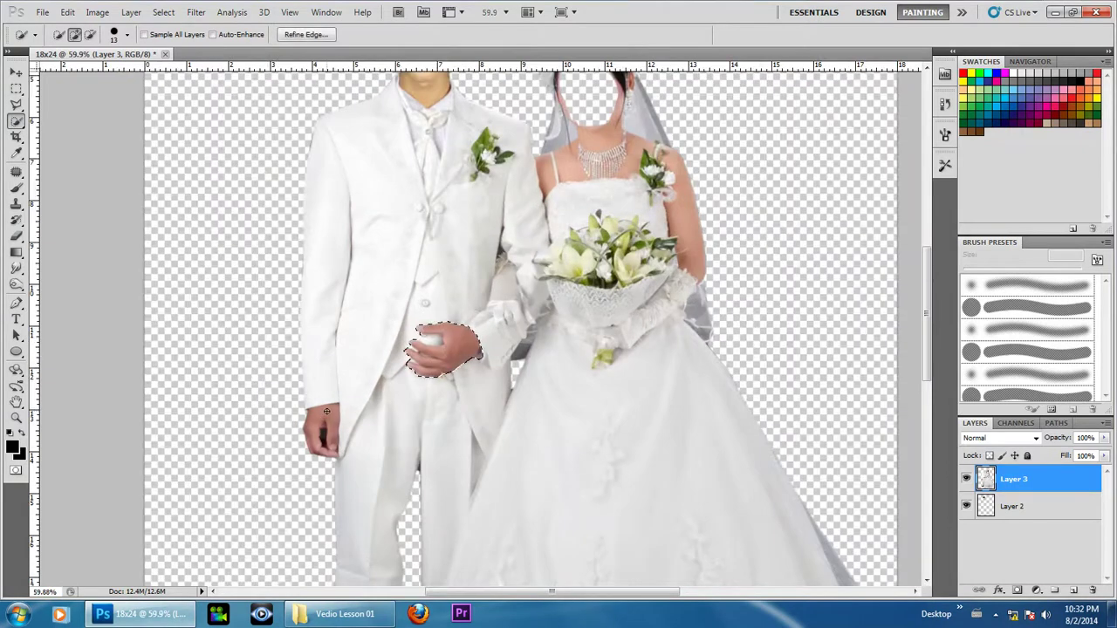
pyautogui.moveTo(326, 411); pyautogui.dragTo(332, 454)
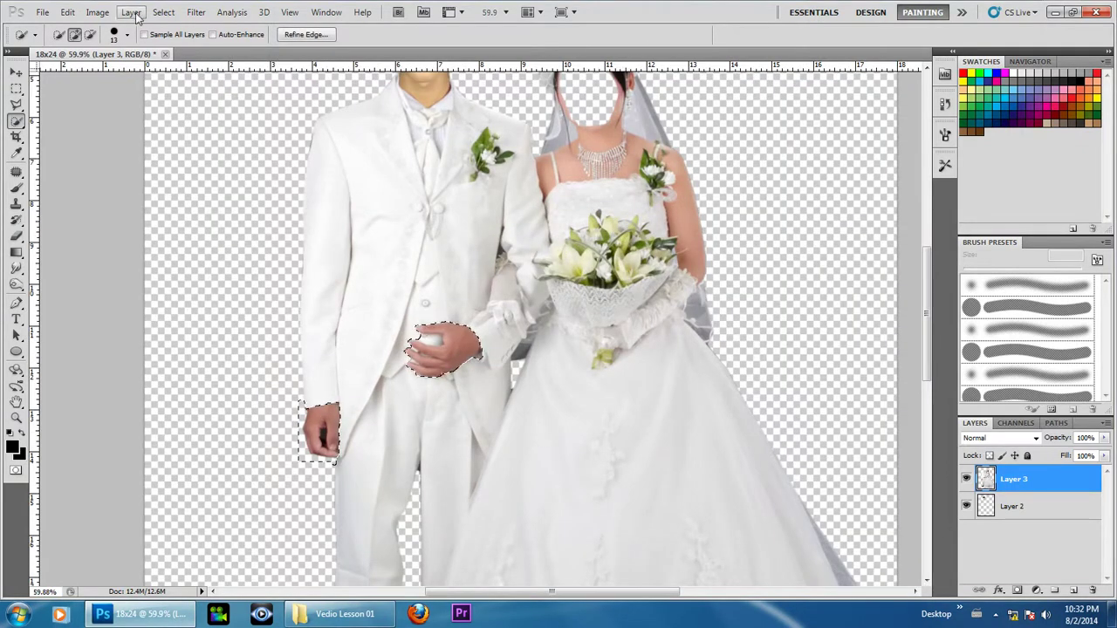
# Step: Feather the hand selection to soften its edge
pyautogui.click(163, 12)
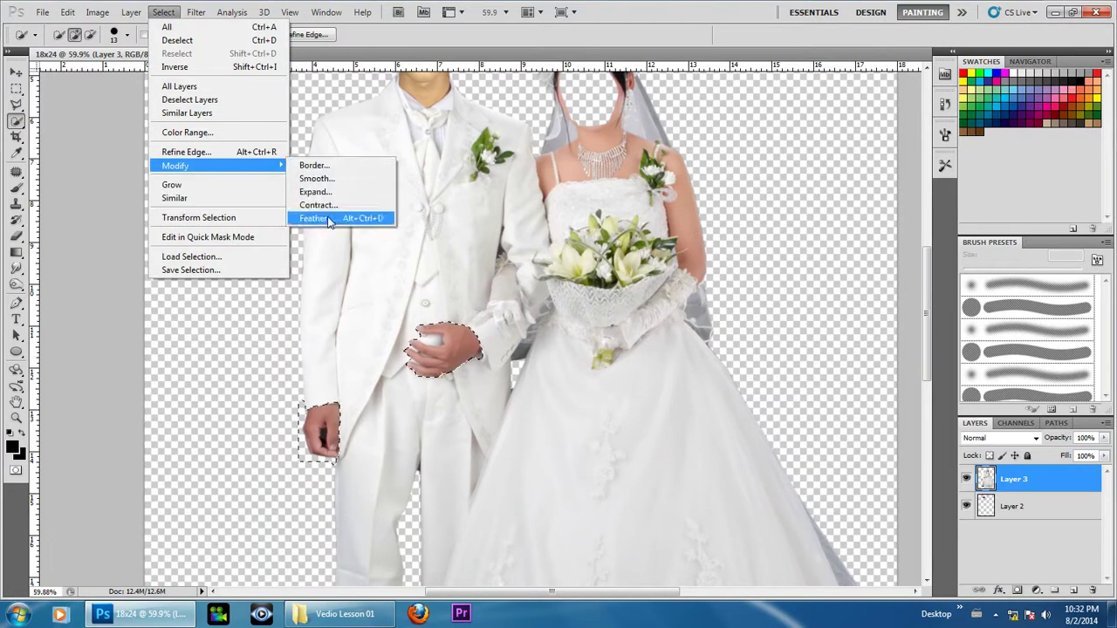
pyautogui.click(319, 218)
pyautogui.write('5')
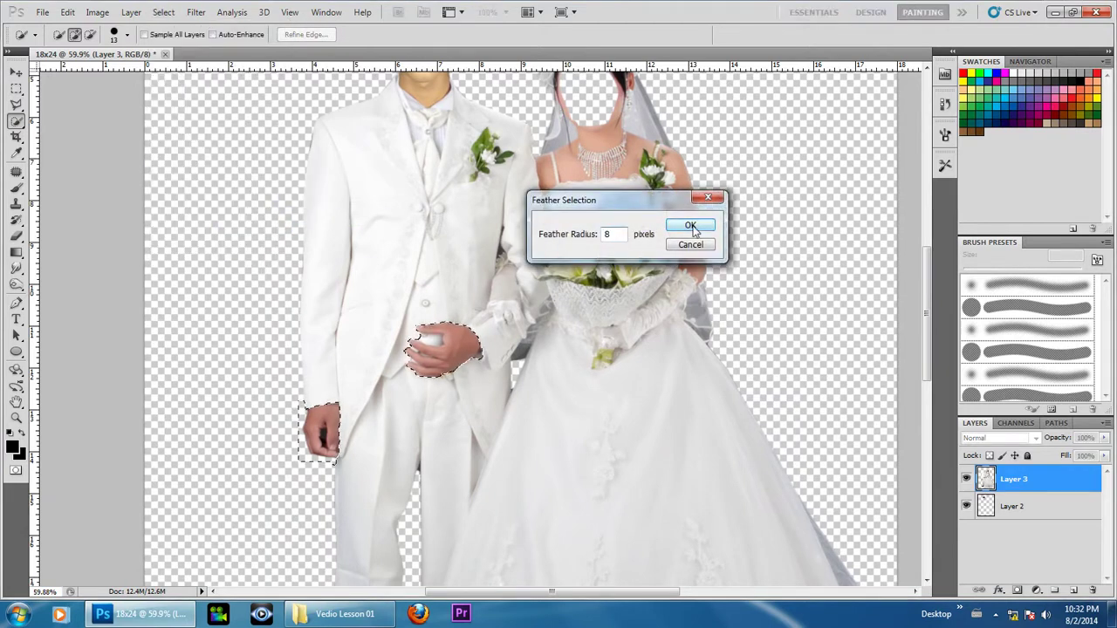
pyautogui.click(689, 225)
pyautogui.scroll(-2, 457, 317)
pyautogui.scroll(-1, 457, 317)
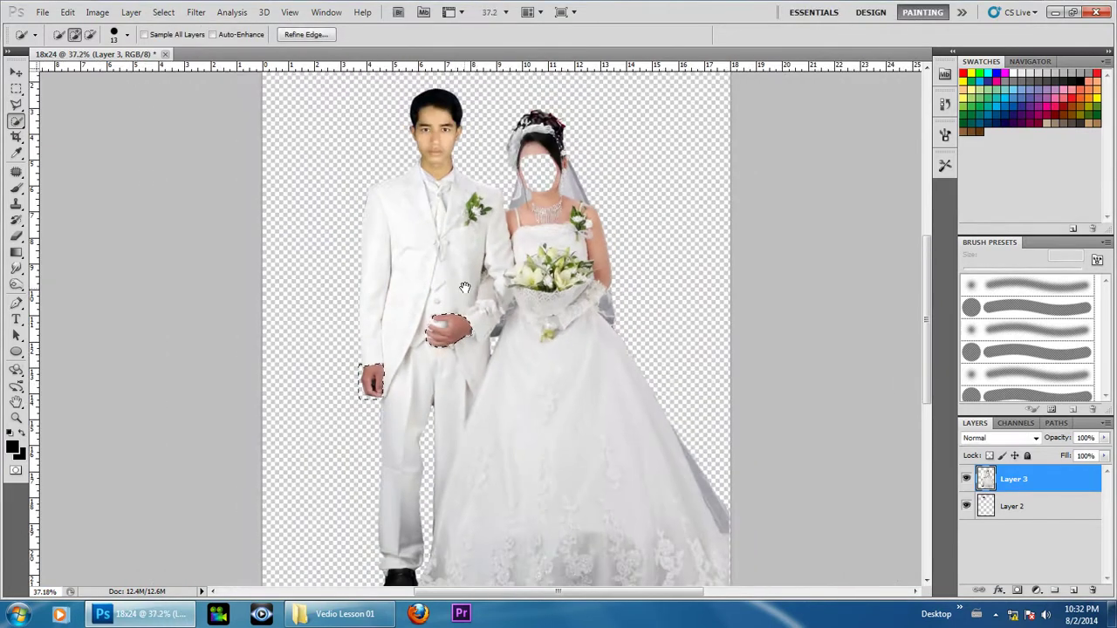
pyautogui.scroll(-1, 457, 317)
# Step: Brighten the hands in Levels by moving the white input slider slightly left
pyautogui.hotkey('ctrl', 'l')
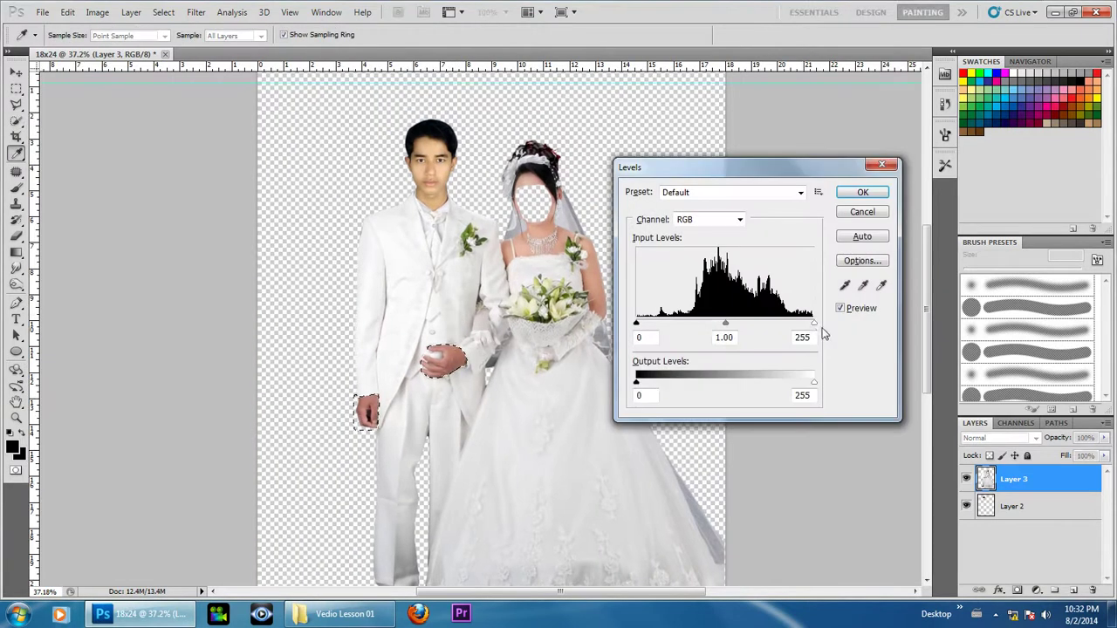
pyautogui.moveTo(811, 327); pyautogui.dragTo(807, 326)
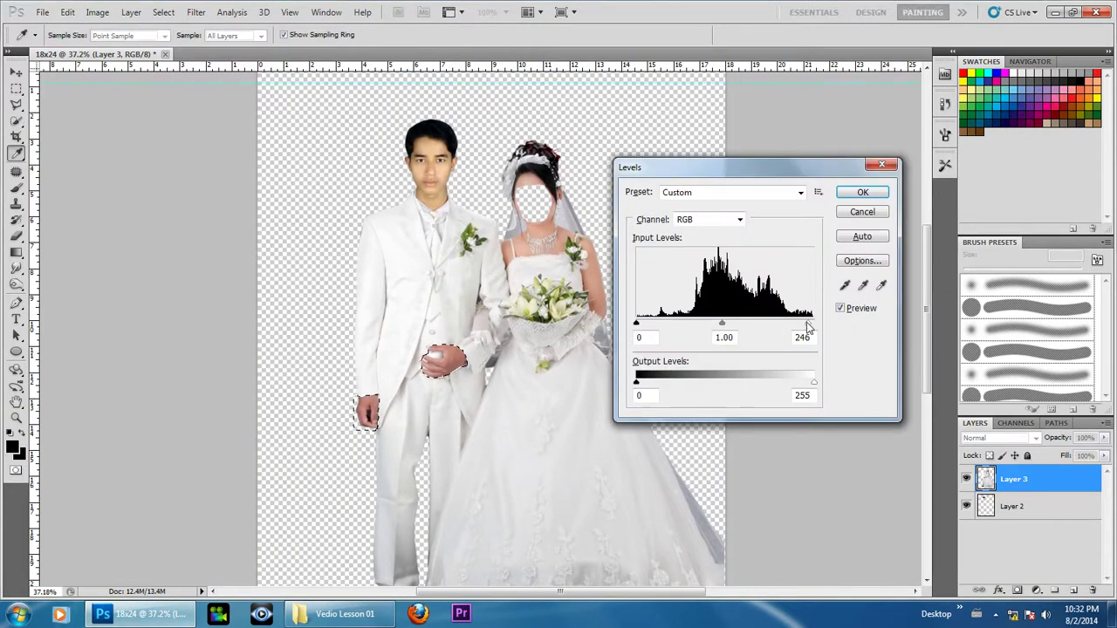
pyautogui.click(862, 192)
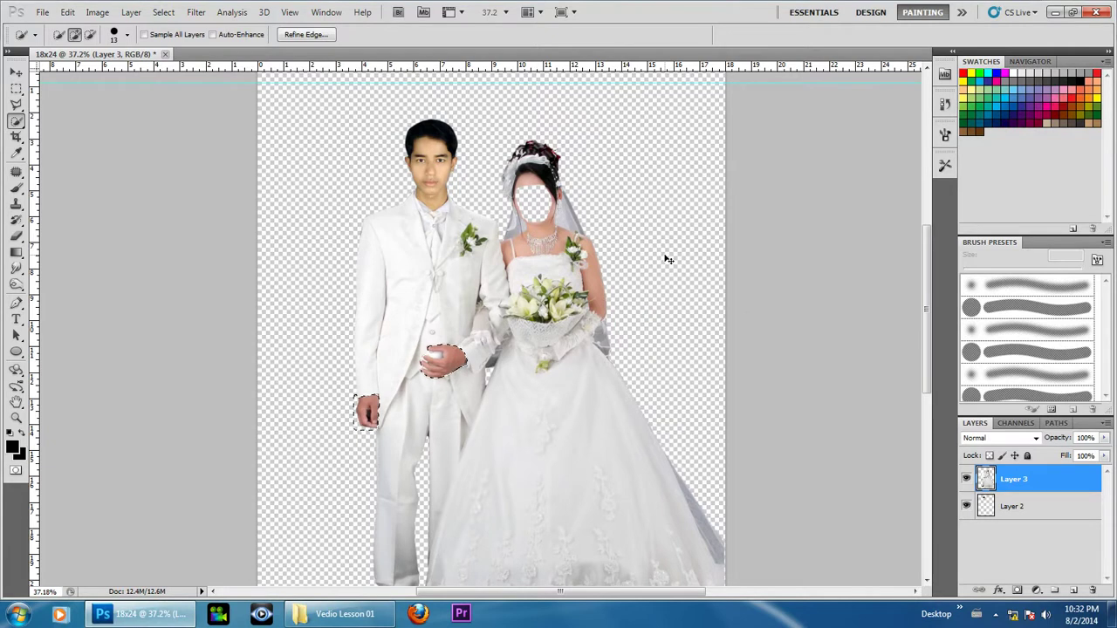
pyautogui.hotkey('ctrl', 'b')
# Step: Apply a midtone Color Balance of +16, -5, -35 to the groom's hands
pyautogui.moveTo(754, 208); pyautogui.dragTo(742, 216)
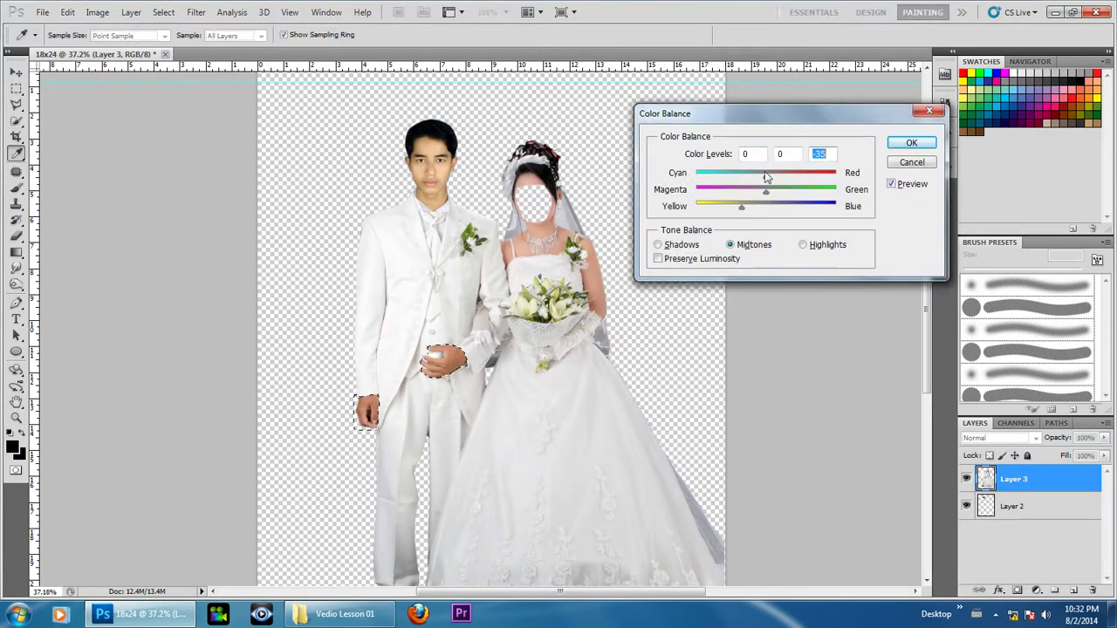
pyautogui.moveTo(771, 180); pyautogui.dragTo(778, 180)
pyautogui.scroll(1, 485, 367)
pyautogui.scroll(1, 486, 366)
pyautogui.moveTo(765, 193); pyautogui.dragTo(762, 193)
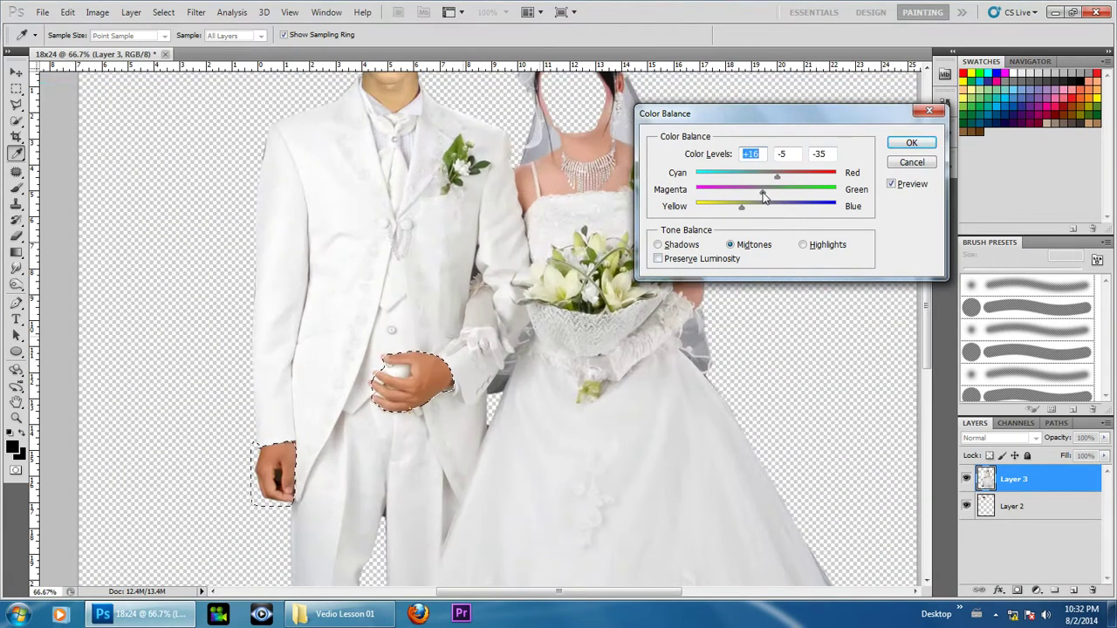
pyautogui.moveTo(768, 117); pyautogui.dragTo(671, 310)
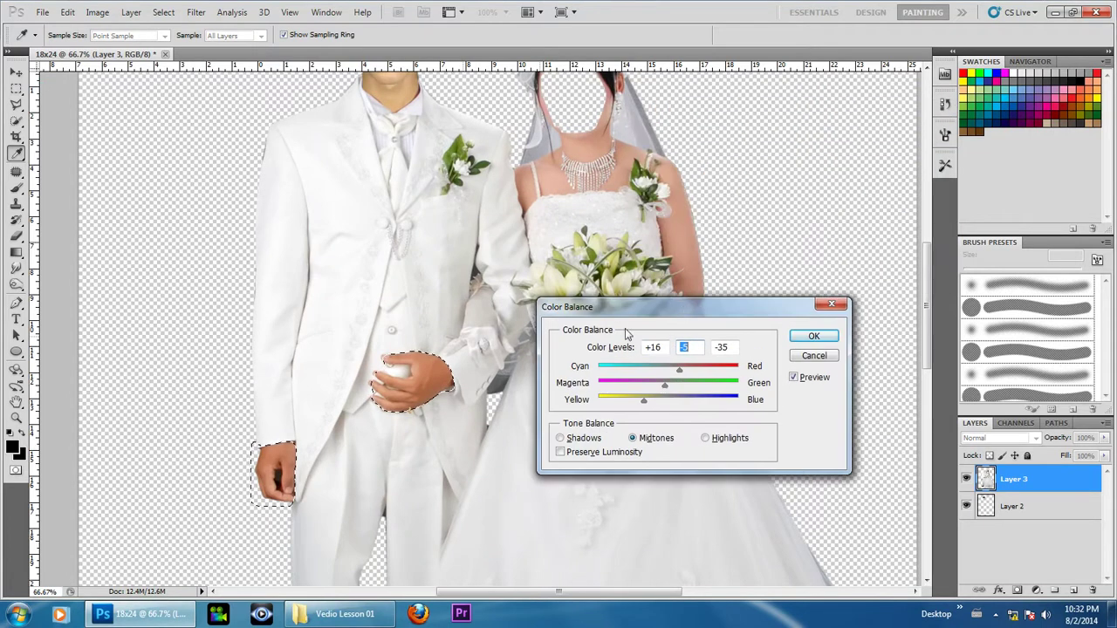
pyautogui.click(662, 347)
pyautogui.click(814, 337)
# Step: Fit the whole image in the window and clear the hand selection
pyautogui.press('w')
pyautogui.hotkey('ctrl', '0')
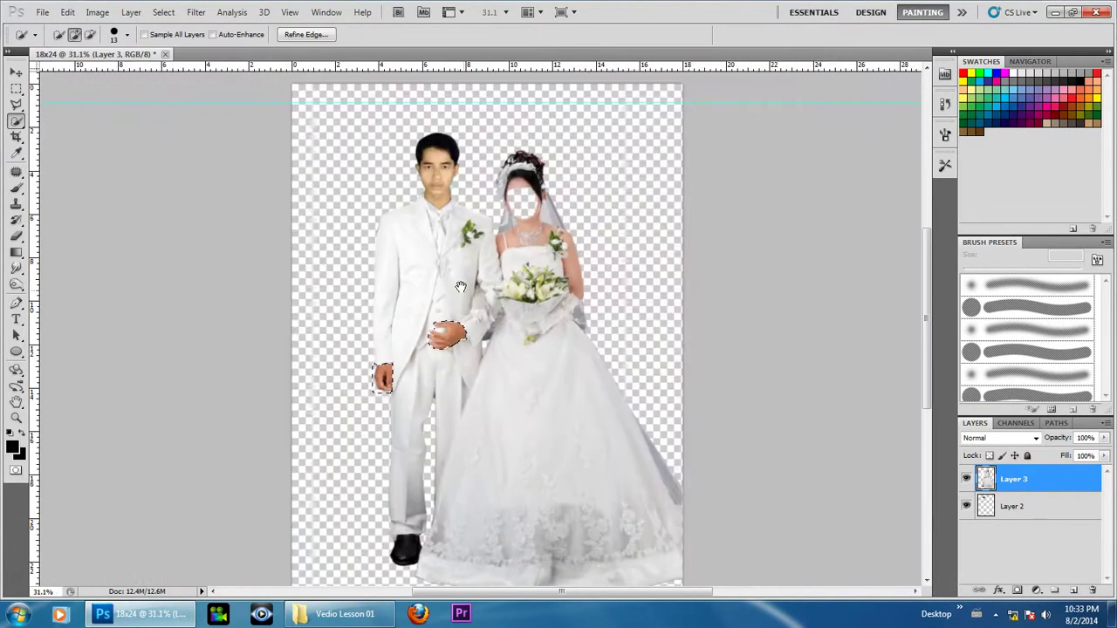
pyautogui.scroll(2, 472, 297)
pyautogui.hotkey('ctrl', 'd')
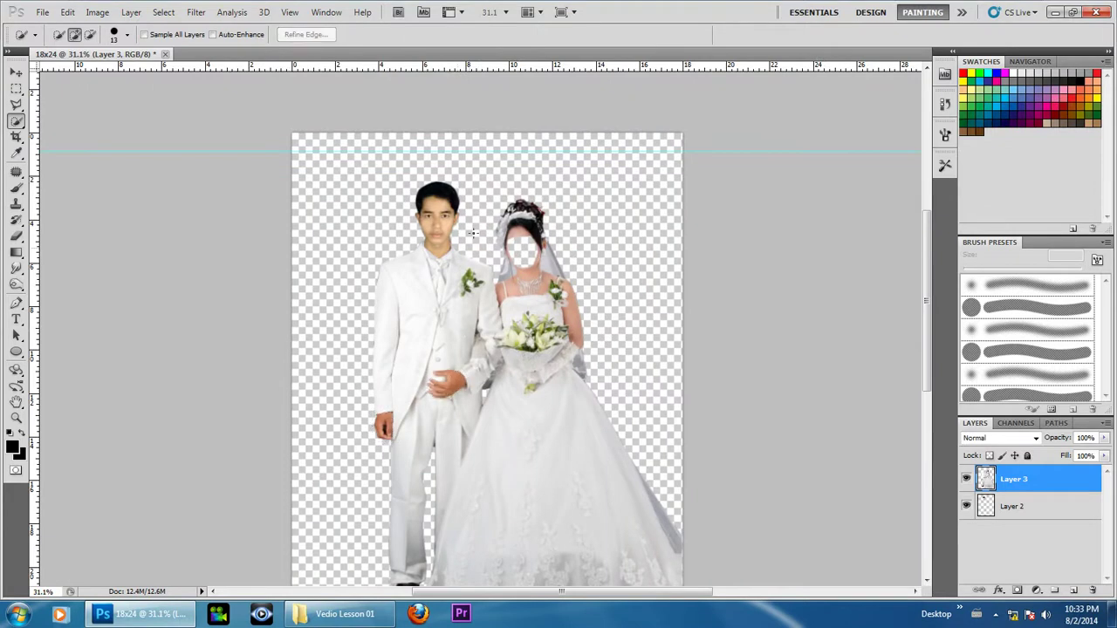
pyautogui.scroll(5, 470, 251)
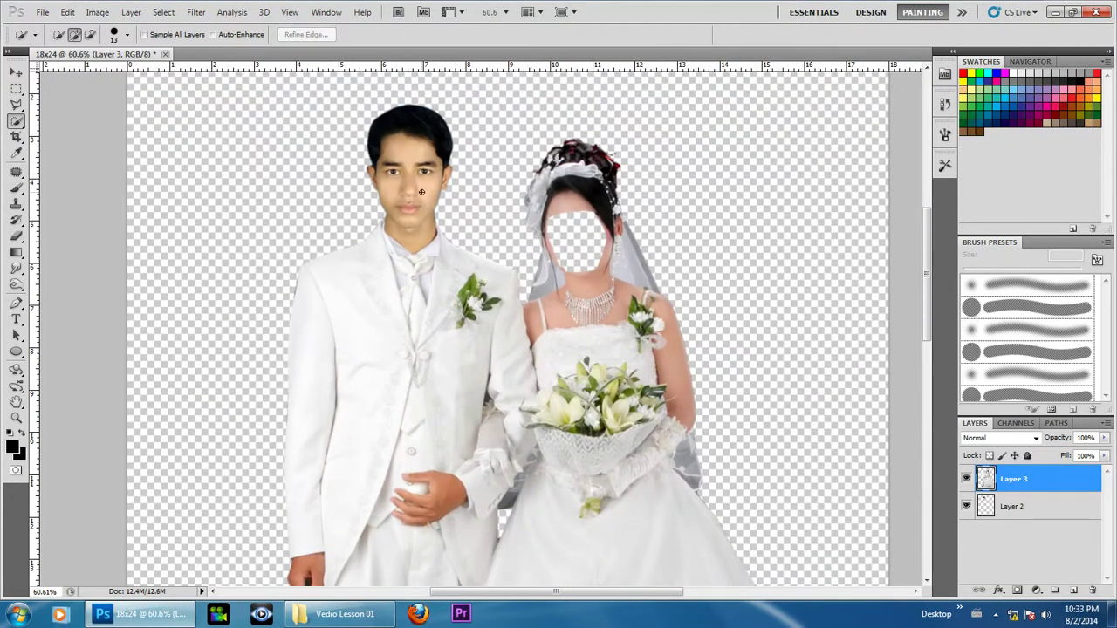
# Step: Make Layer 2 the active layer
pyautogui.click(1023, 513)
pyautogui.rightClick(410, 183)
pyautogui.click(437, 188)
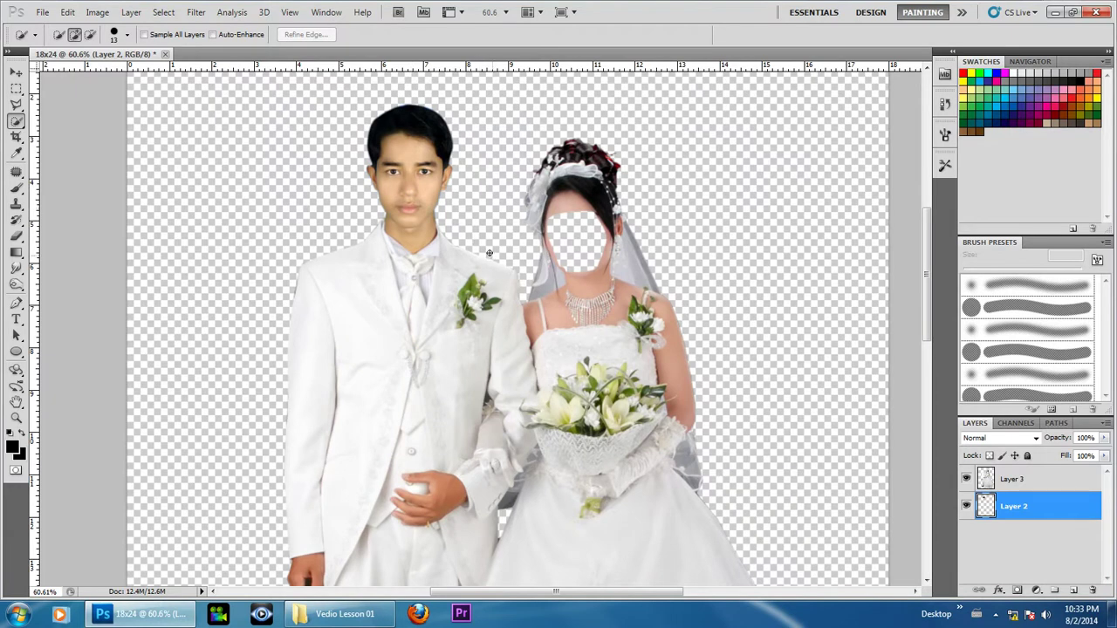
# Step: Apply a midtone Color Balance of +35, -7, +16 to Layer 2
pyautogui.hotkey('ctrl', 'b')
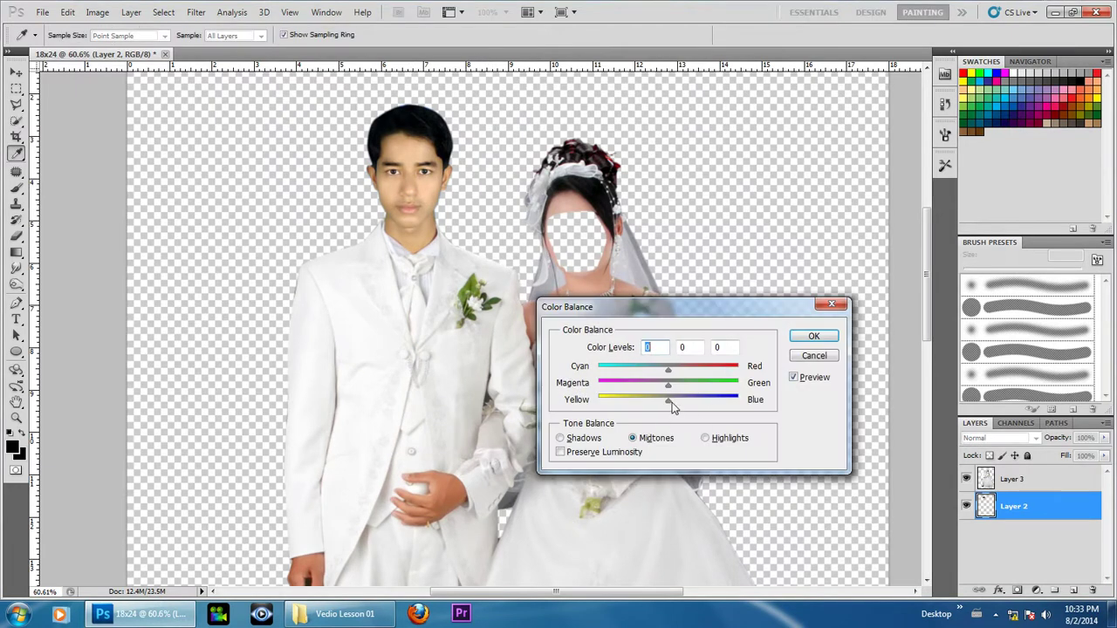
pyautogui.moveTo(674, 404); pyautogui.dragTo(683, 409)
pyautogui.press('Tab')
pyautogui.press('Tab')
pyautogui.hotkey('ctrl', '+')
pyautogui.hotkey('ctrl', '+')
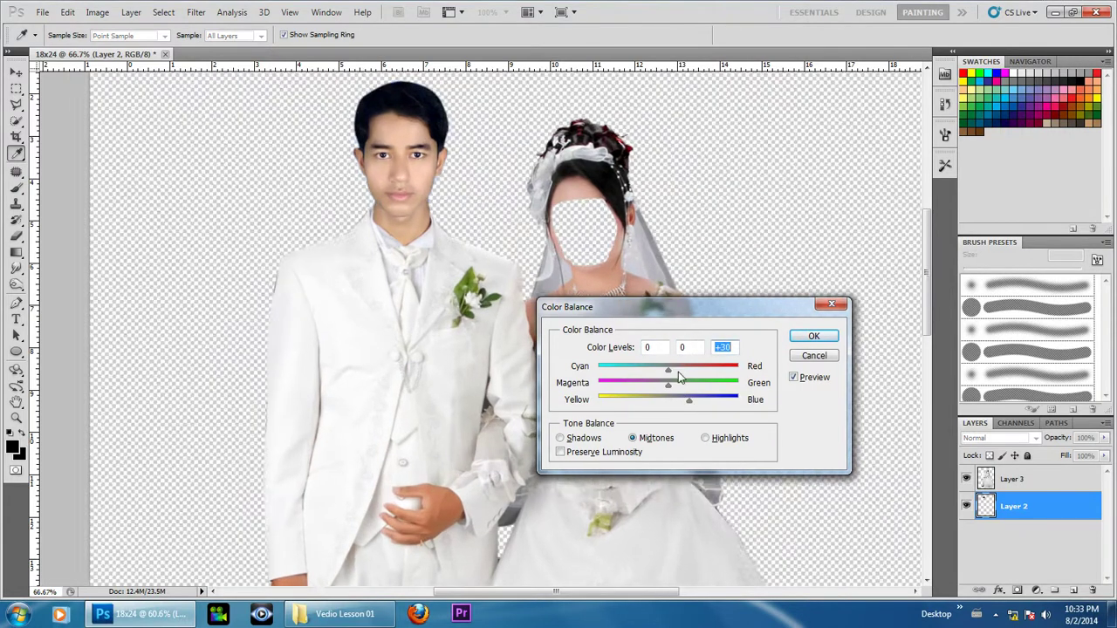
pyautogui.press('Tab')
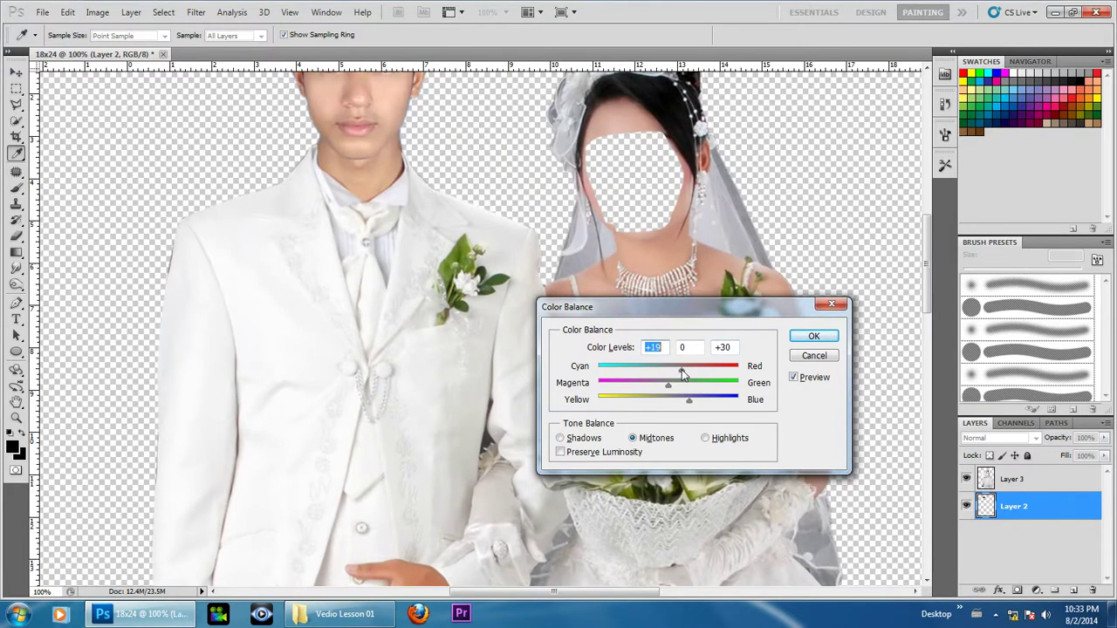
pyautogui.hotkey('ctrl', '-')
pyautogui.hotkey('ctrl', '-')
pyautogui.hotkey('ctrl', '-')
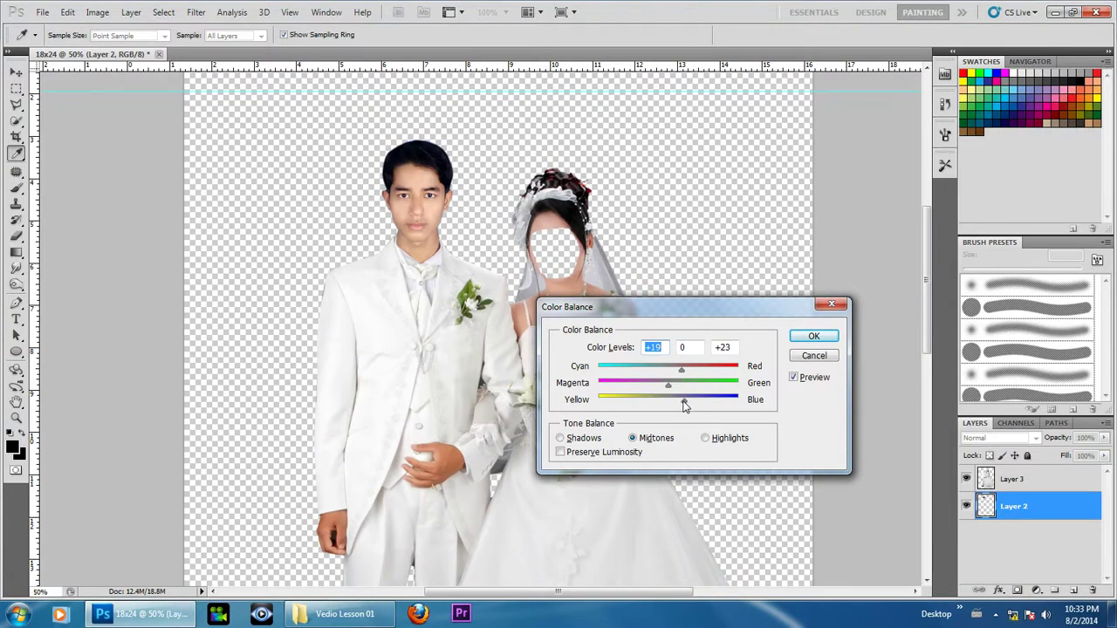
pyautogui.click(680, 401)
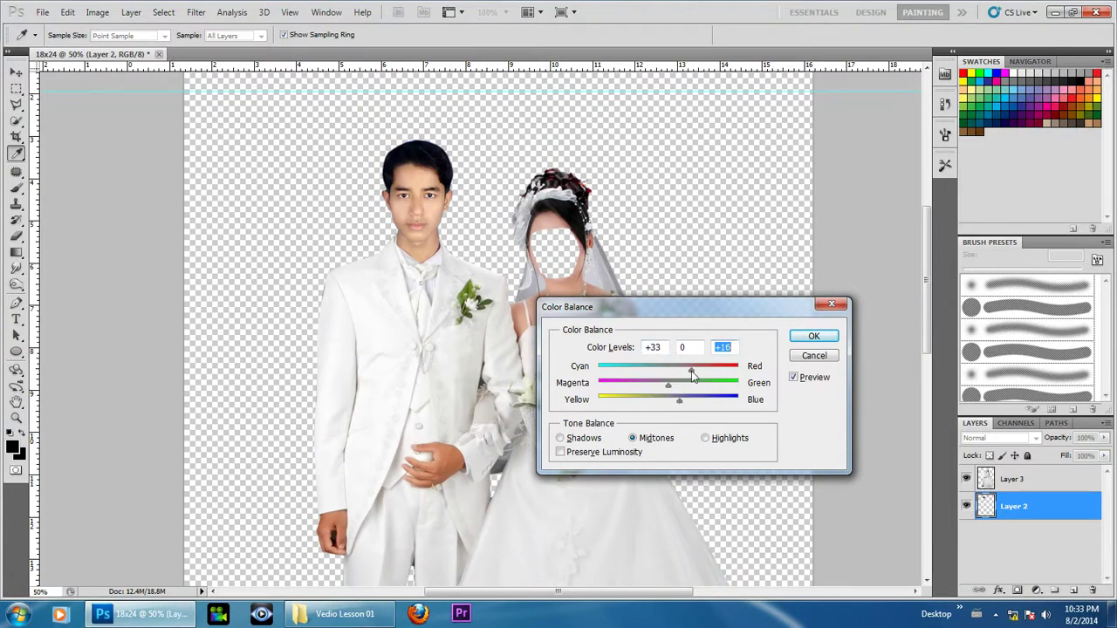
pyautogui.click(693, 371)
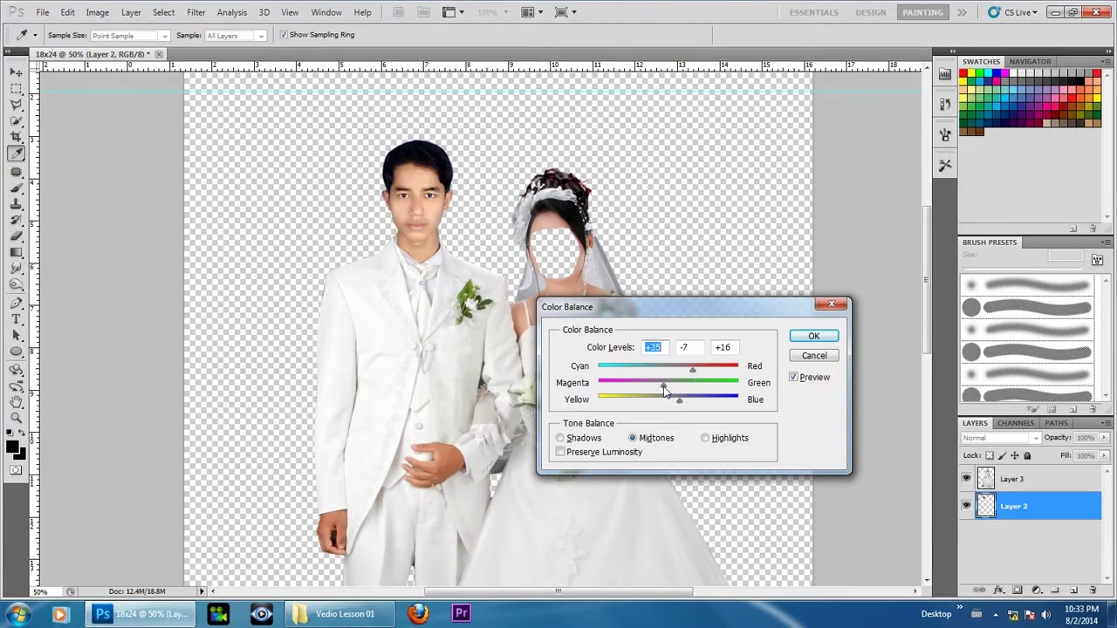
pyautogui.click(665, 390)
pyautogui.click(813, 336)
pyautogui.scroll(3, 419, 198)
pyautogui.scroll(-3, 420, 198)
# Step: Deepen Layer 2's midtones with a Levels midtone input of 0.86, then fit the view
pyautogui.hotkey('ctrl', 'l')
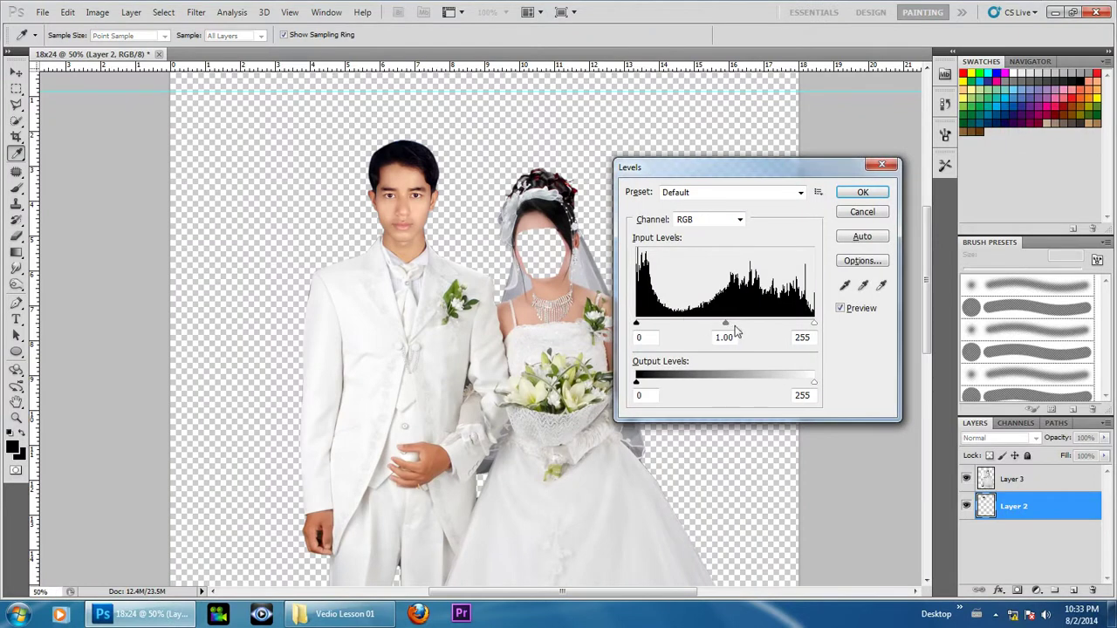
pyautogui.moveTo(725, 323); pyautogui.dragTo(728, 324)
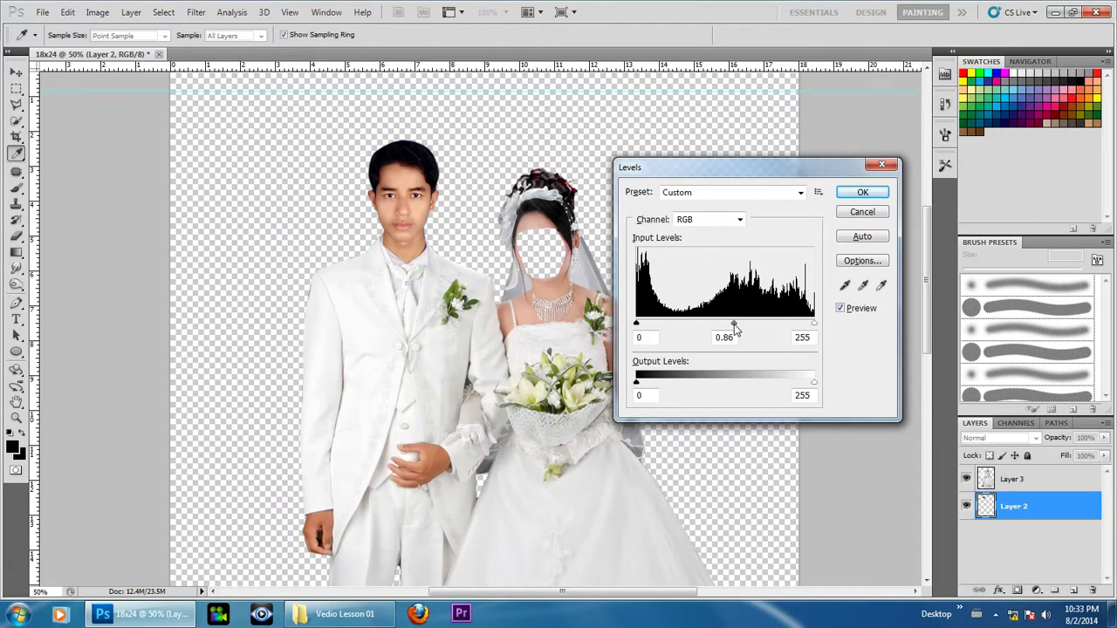
pyautogui.click(734, 325)
pyautogui.click(861, 192)
pyautogui.hotkey('ctrl', '0')
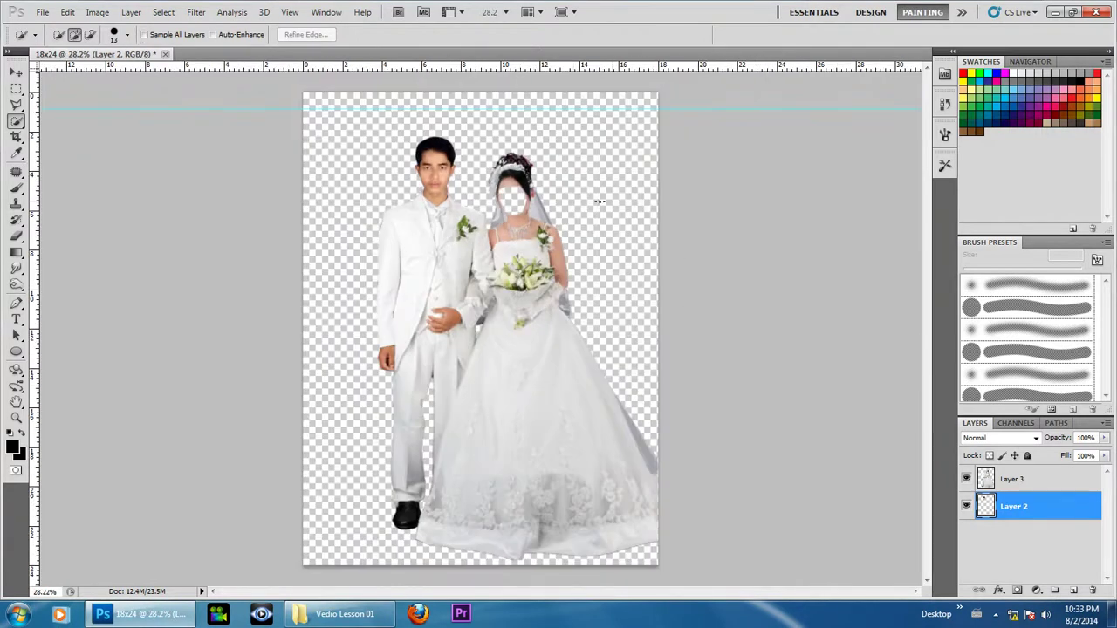
# Step: On Layer 3, Quick Select both of the groom's hands
pyautogui.scroll(1, 497, 256)
pyautogui.scroll(1, 484, 284)
pyautogui.scroll(1, 471, 314)
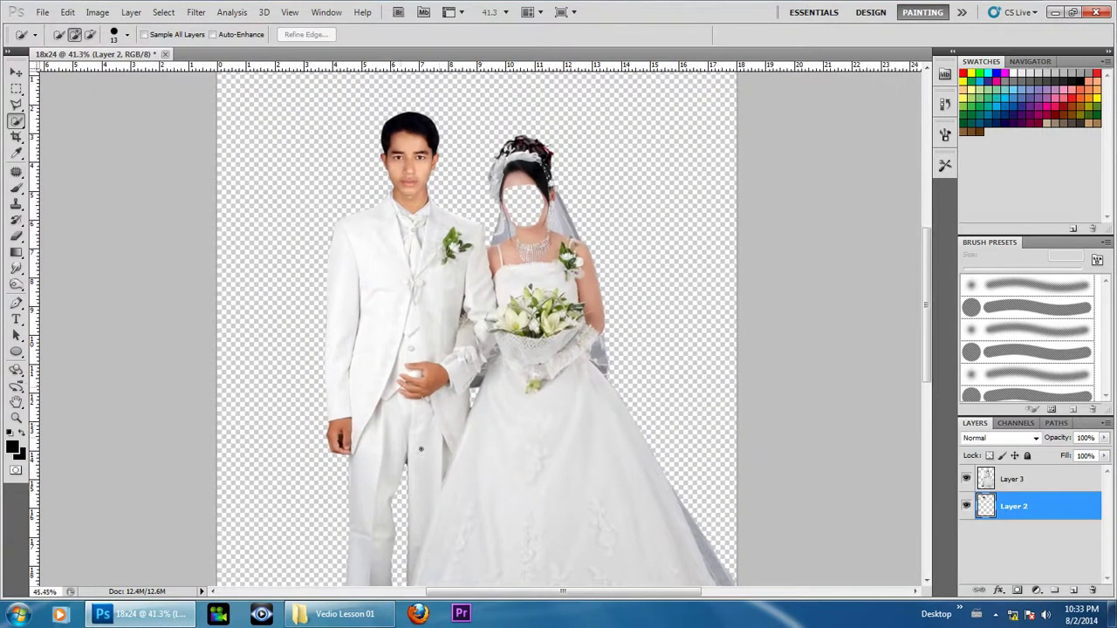
pyautogui.scroll(1, 450, 367)
pyautogui.scroll(-1, 449, 367)
pyautogui.scroll(-1, 449, 368)
pyautogui.scroll(-1, 449, 367)
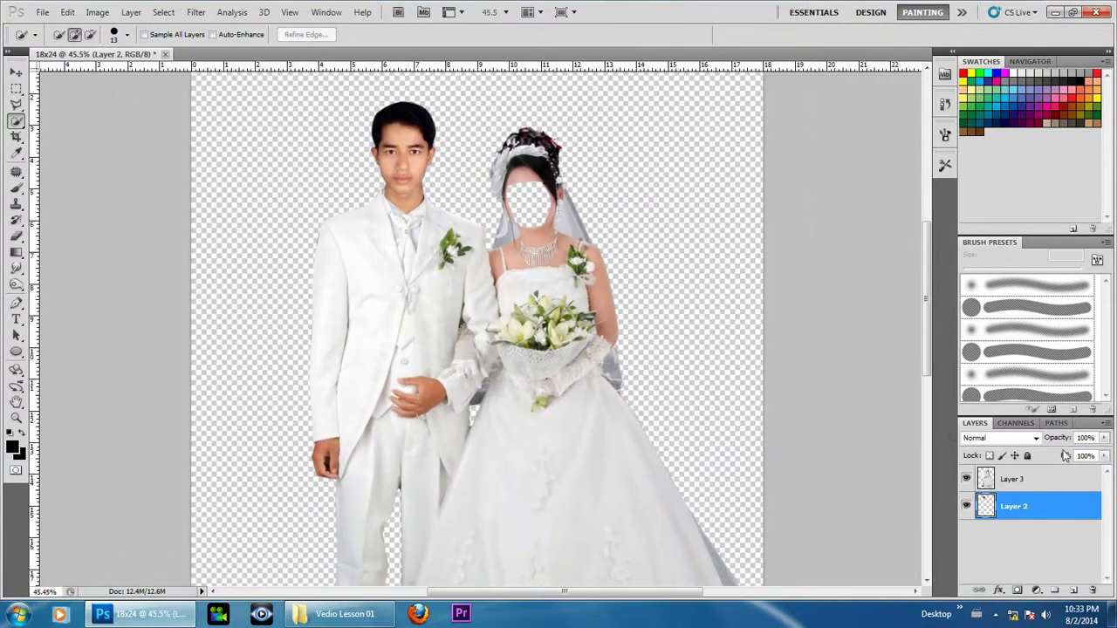
pyautogui.click(1006, 482)
pyautogui.moveTo(403, 393); pyautogui.dragTo(441, 391)
pyautogui.moveTo(319, 445); pyautogui.dragTo(325, 467)
pyautogui.rightClick(16, 121)
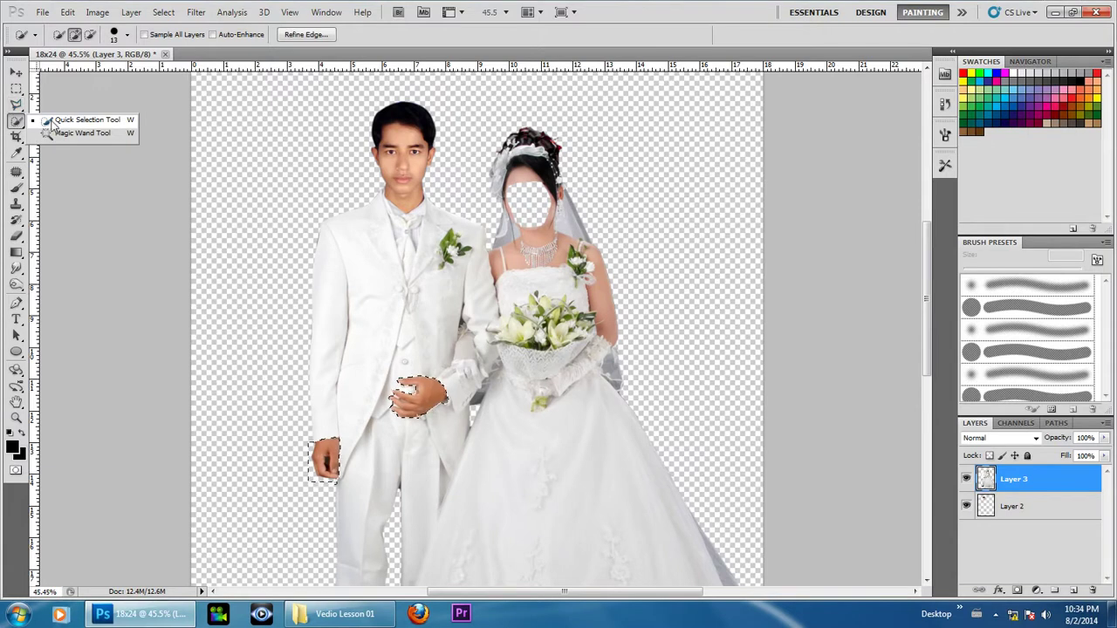
pyautogui.click(52, 122)
pyautogui.moveTo(429, 355)
pyautogui.mouseDown()
pyautogui.moveTo(424, 382)
pyautogui.moveTo(436, 380)
pyautogui.mouseUp()
# Step: Brighten the selected hands with Levels by lowering the highlight input, then deselect
pyautogui.hotkey('ctrl', 'l')
pyautogui.moveTo(813, 323); pyautogui.dragTo(808, 324)
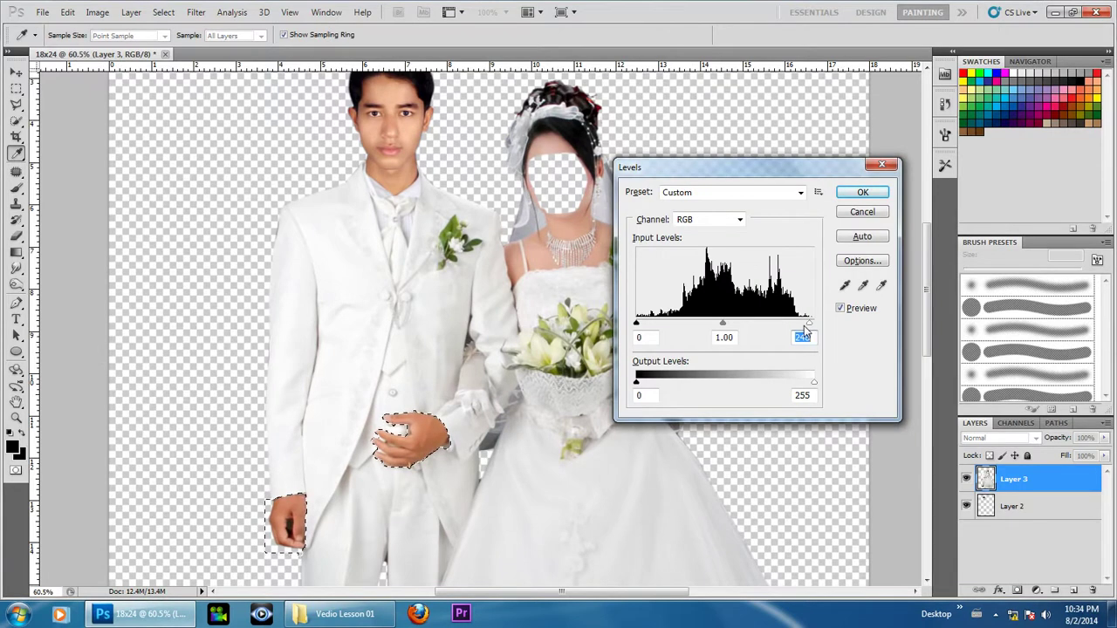
pyautogui.press('Return')
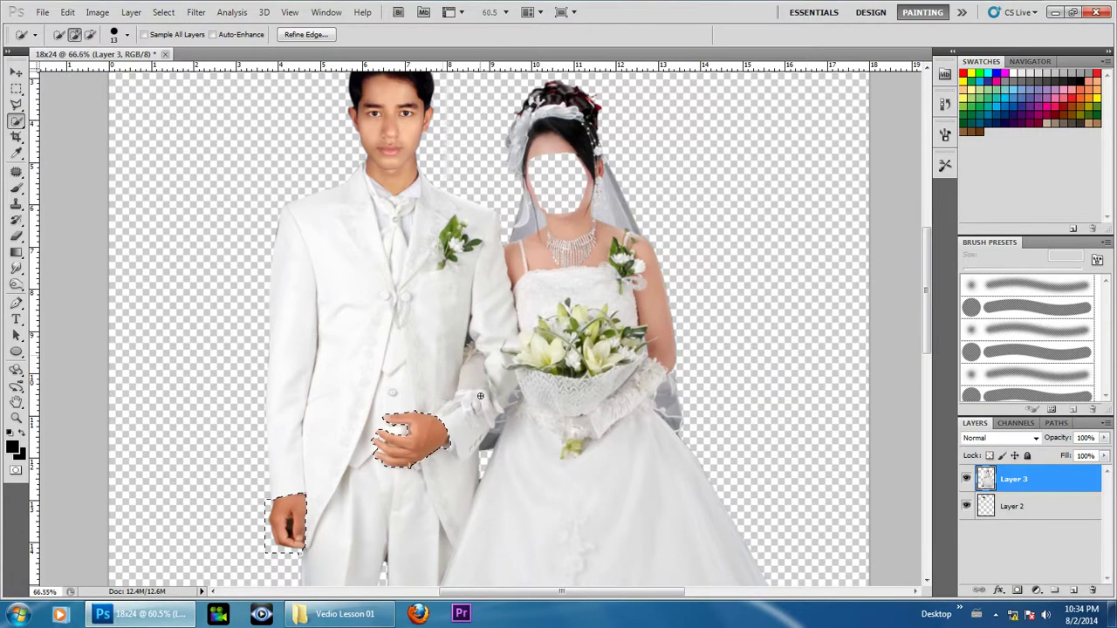
pyautogui.scroll(-1, 480, 396)
pyautogui.scroll(-1, 480, 396)
pyautogui.hotkey('ctrl', 'd')
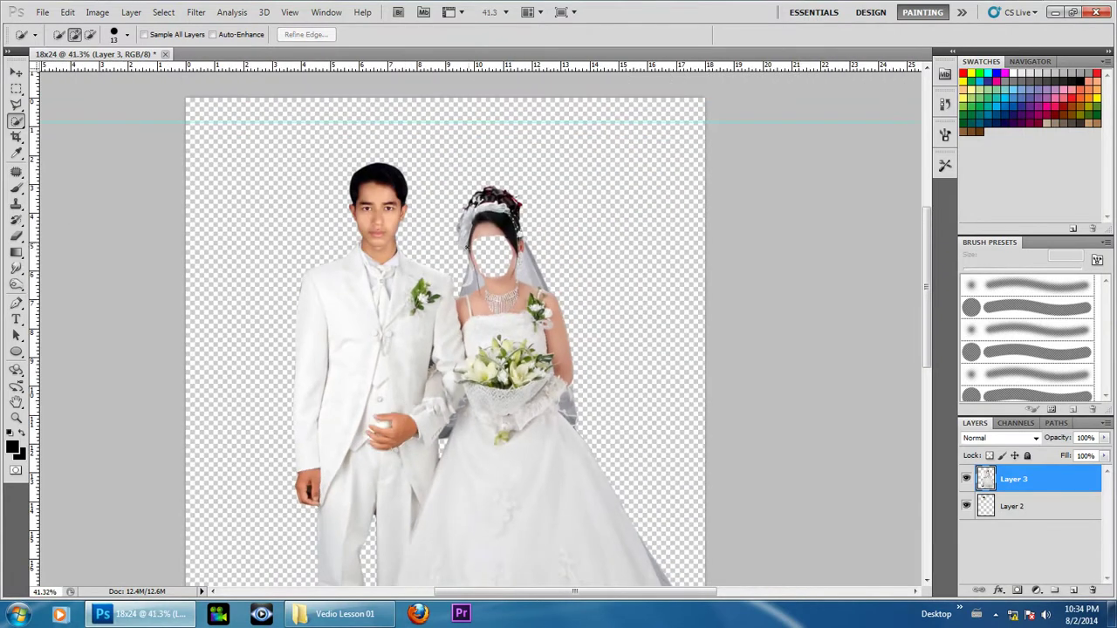
pyautogui.scroll(-1, 539, 182)
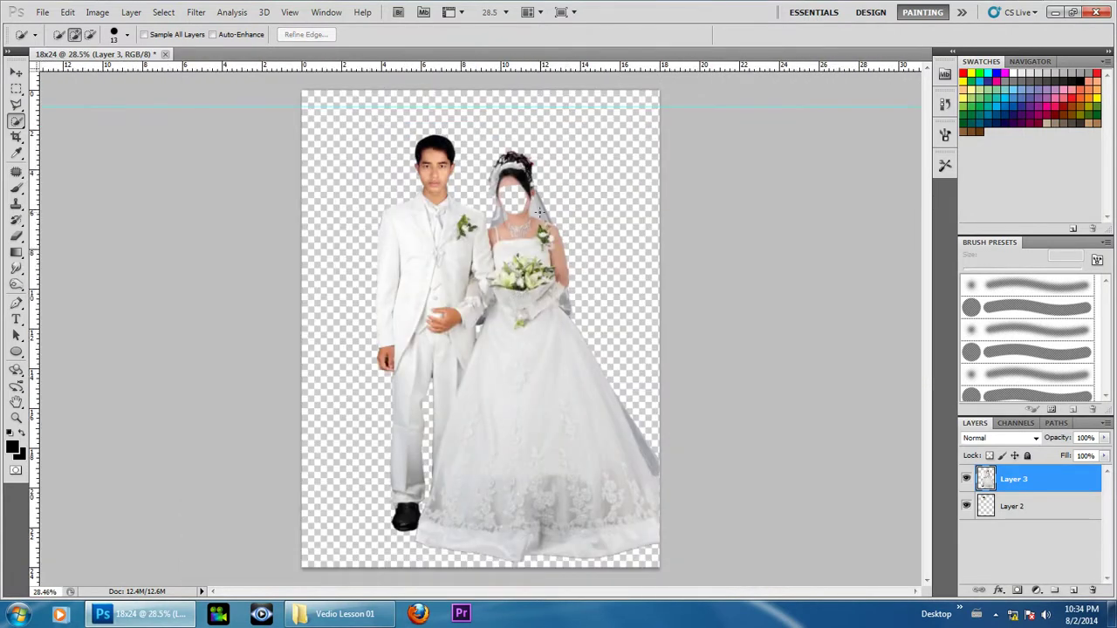
# Step: Open Girl(1).psd from the Test folder as a second document
pyautogui.click(41, 12)
pyautogui.click(52, 35)
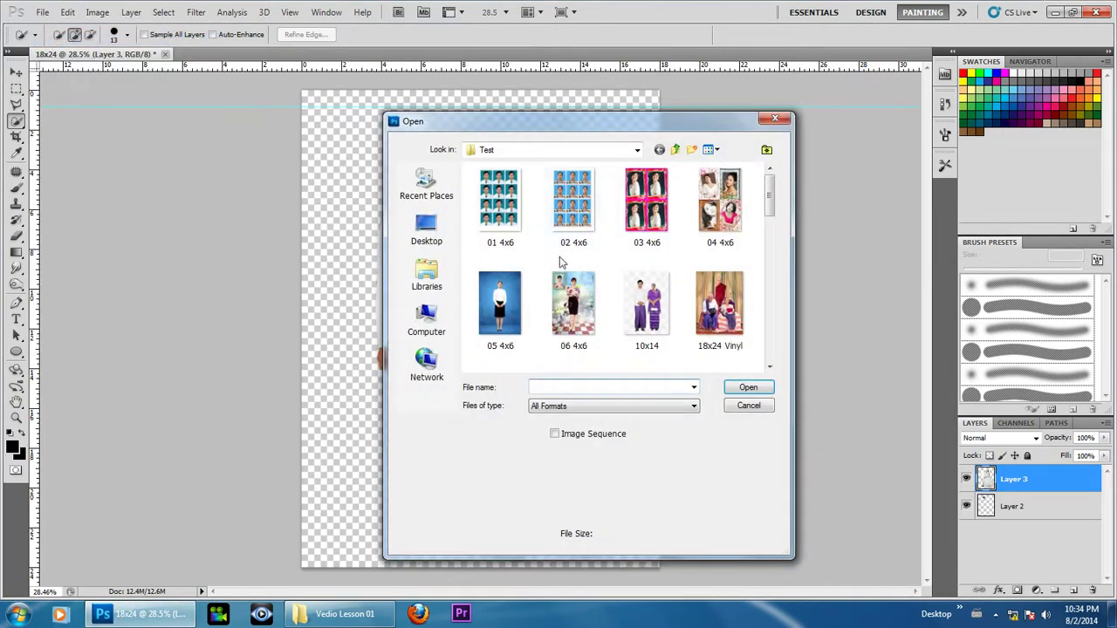
pyautogui.moveTo(769, 205); pyautogui.dragTo(769, 319)
pyautogui.click(573, 275)
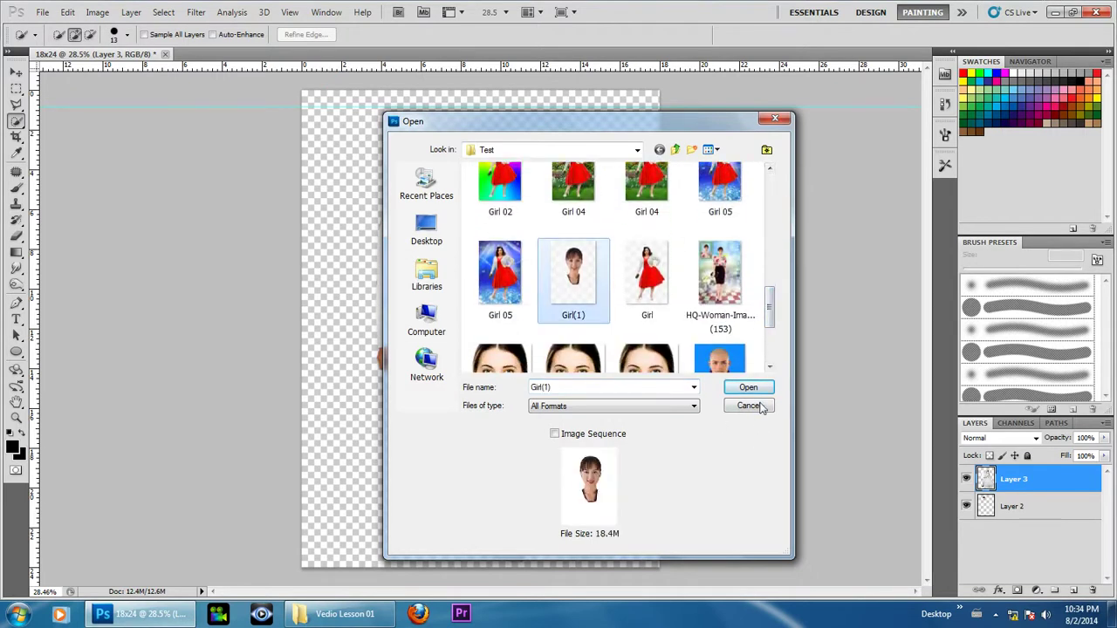
pyautogui.click(747, 388)
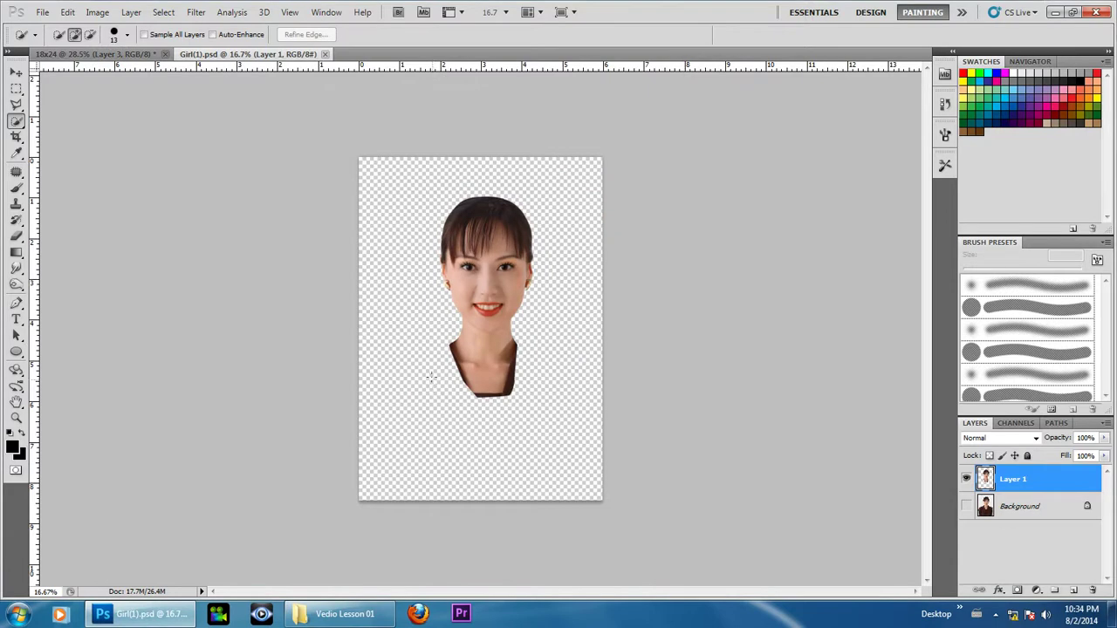
pyautogui.click(16, 72)
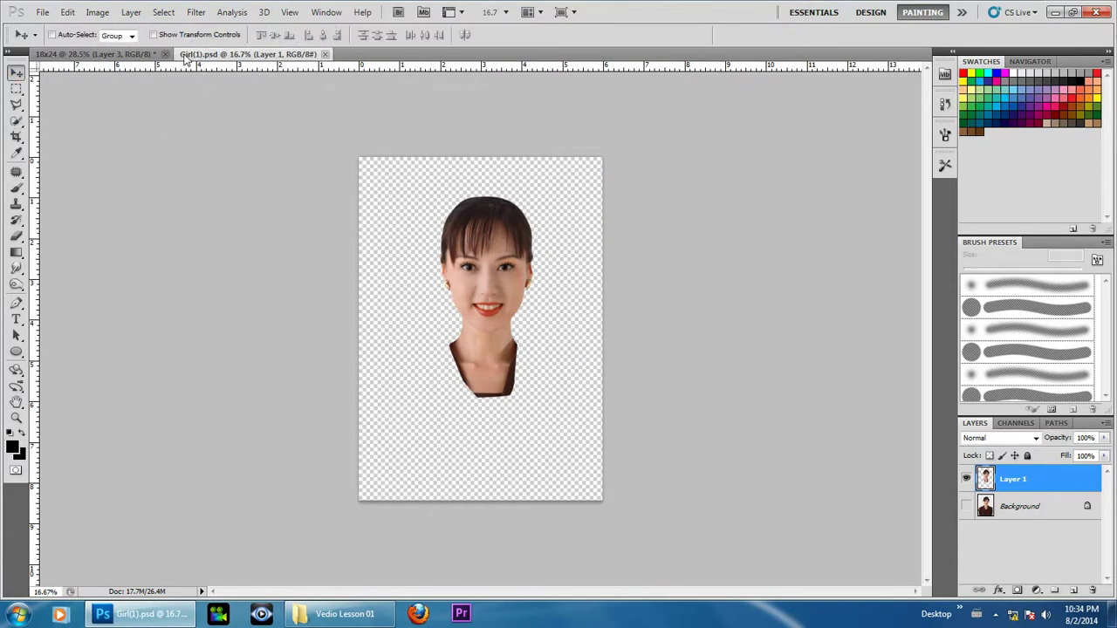
# Step: Drag the woman's head into 18x24 as Layer 4, close Girl(1).psd, and place it over the bride
pyautogui.moveTo(185, 57); pyautogui.dragTo(571, 127)
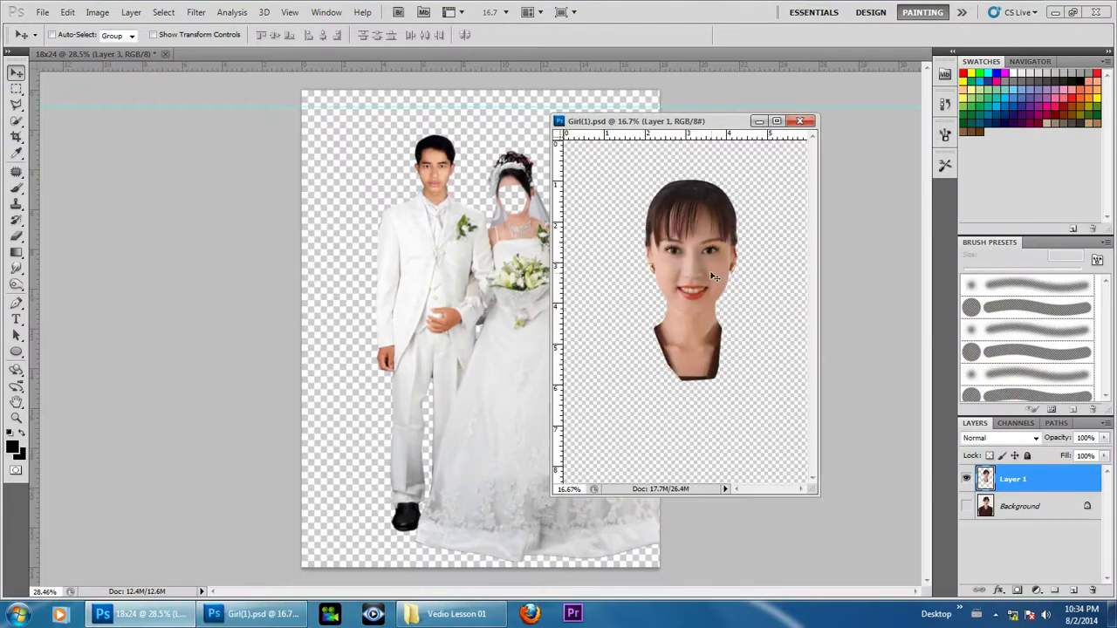
pyautogui.moveTo(711, 266)
pyautogui.mouseDown()
pyautogui.moveTo(512, 200)
pyautogui.moveTo(518, 283)
pyautogui.mouseUp()
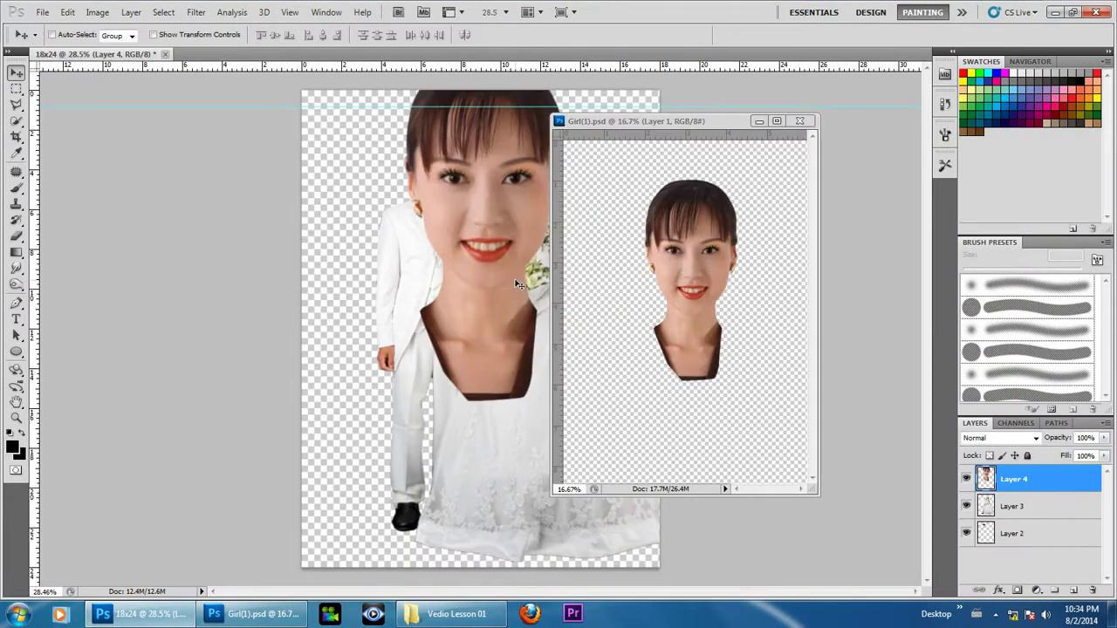
pyautogui.click(798, 122)
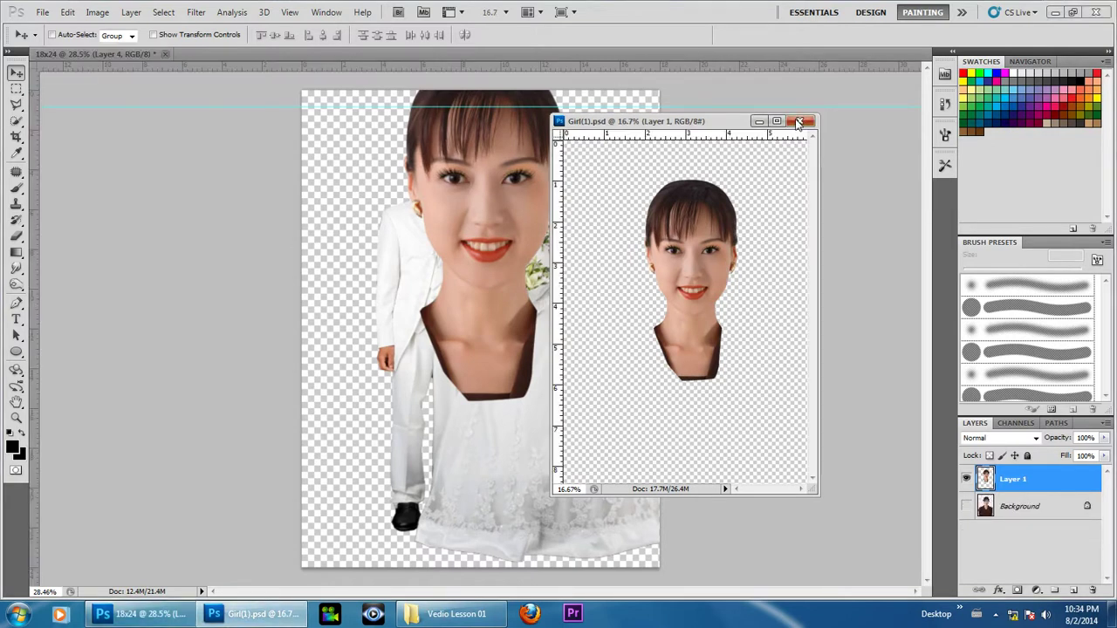
pyautogui.click(798, 122)
pyautogui.moveTo(502, 231); pyautogui.dragTo(550, 255)
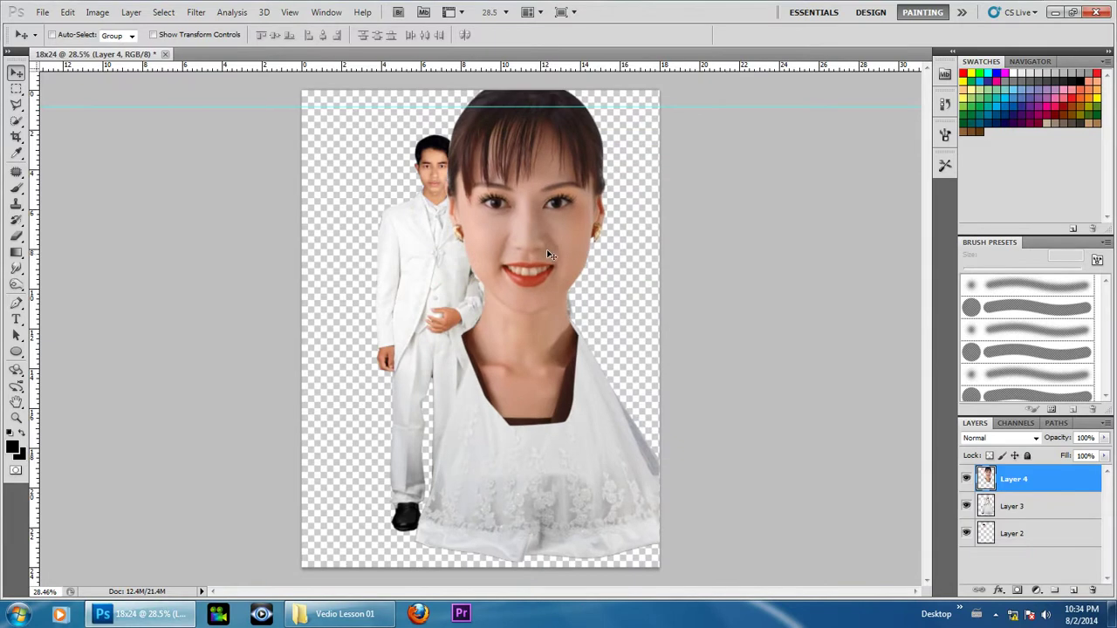
pyautogui.scroll(2, 550, 255)
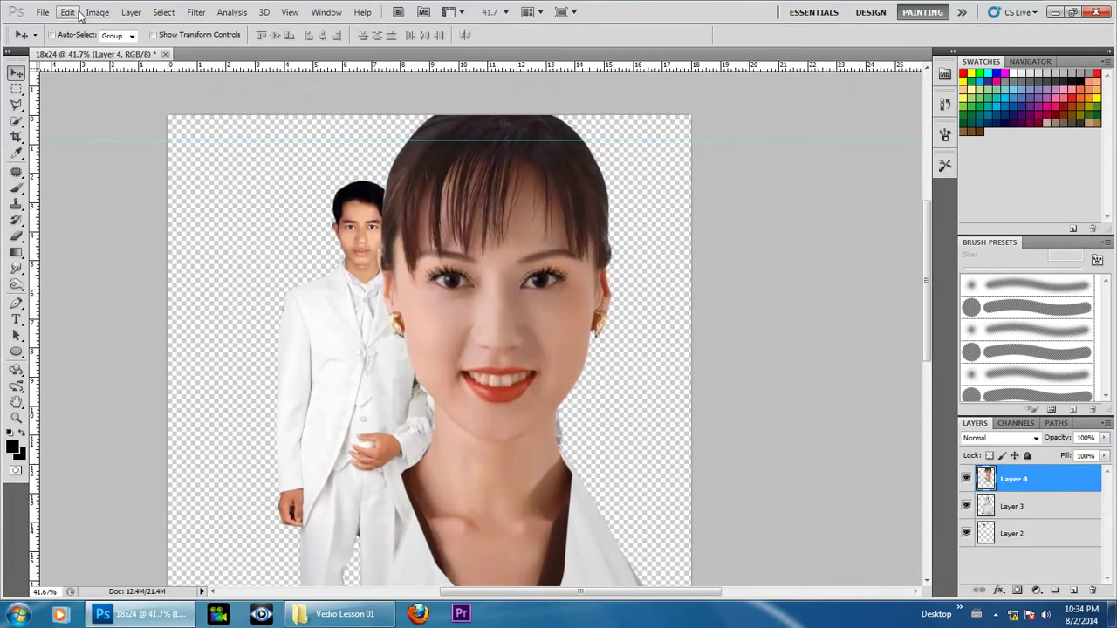
# Step: Scale the new head down and move it up onto the bride's neck in Free Transform
pyautogui.click(68, 12)
pyautogui.click(109, 270)
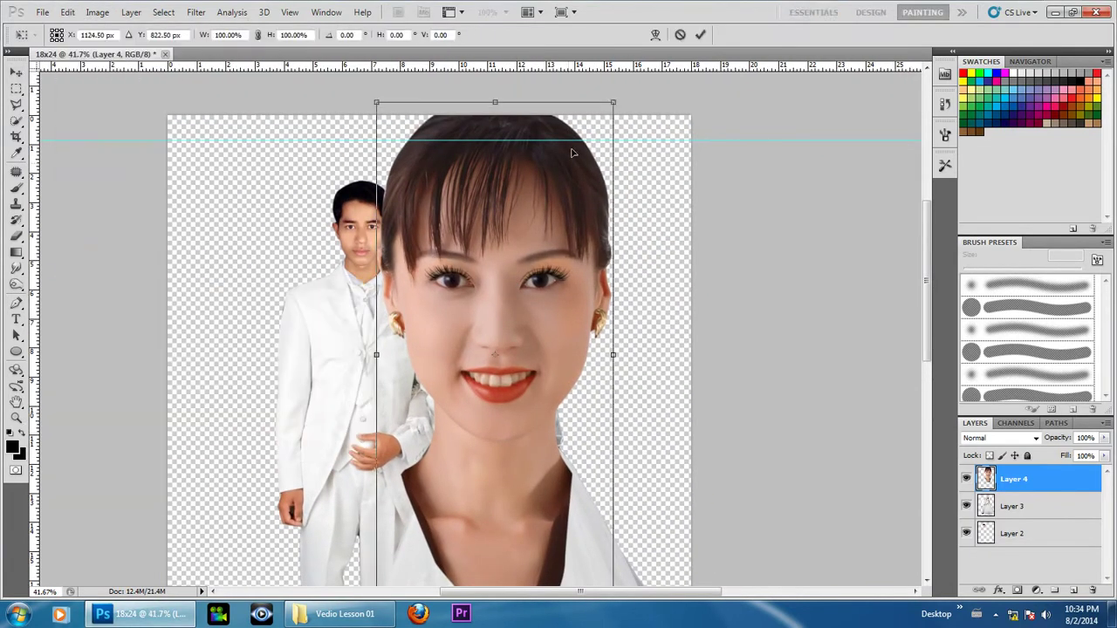
pyautogui.moveTo(618, 98); pyautogui.dragTo(533, 273)
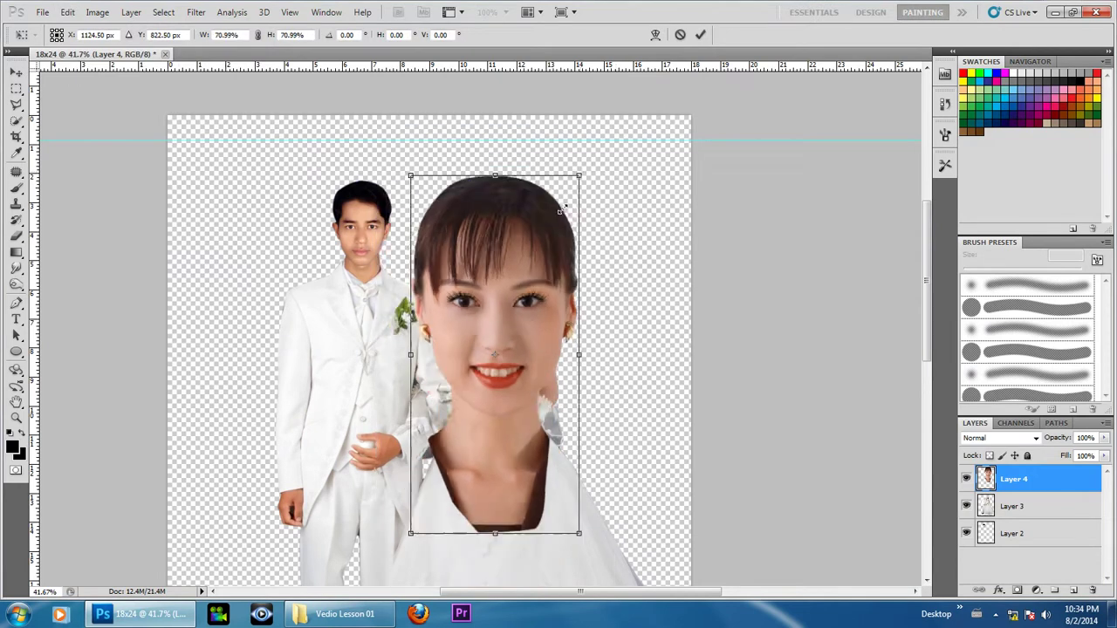
pyautogui.scroll(2, 487, 403)
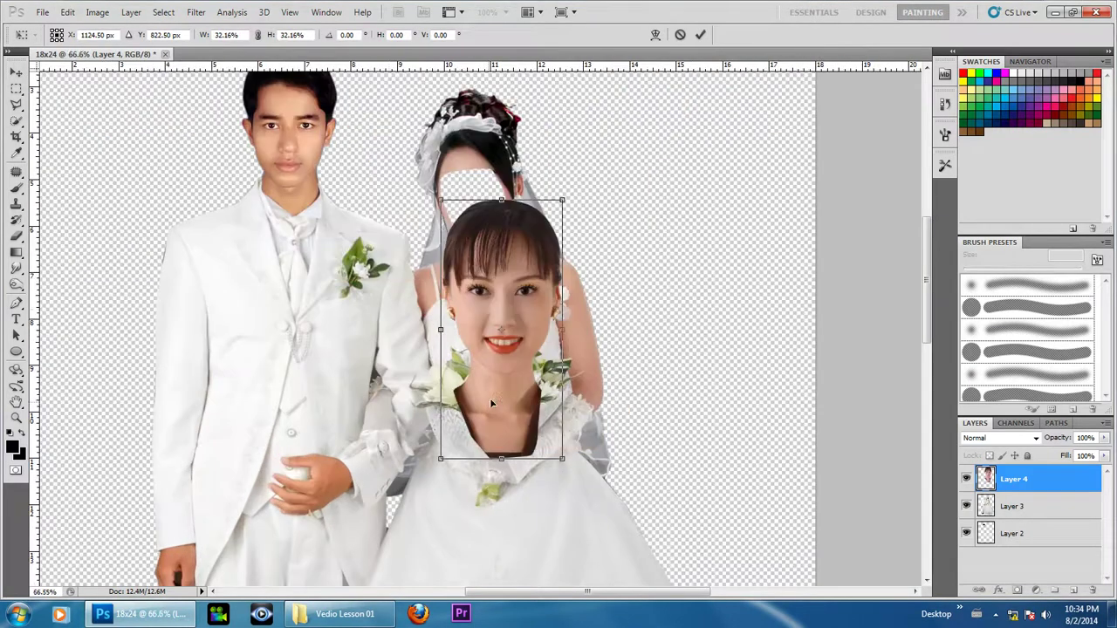
pyautogui.scroll(1, 490, 398)
pyautogui.moveTo(485, 400); pyautogui.dragTo(478, 302)
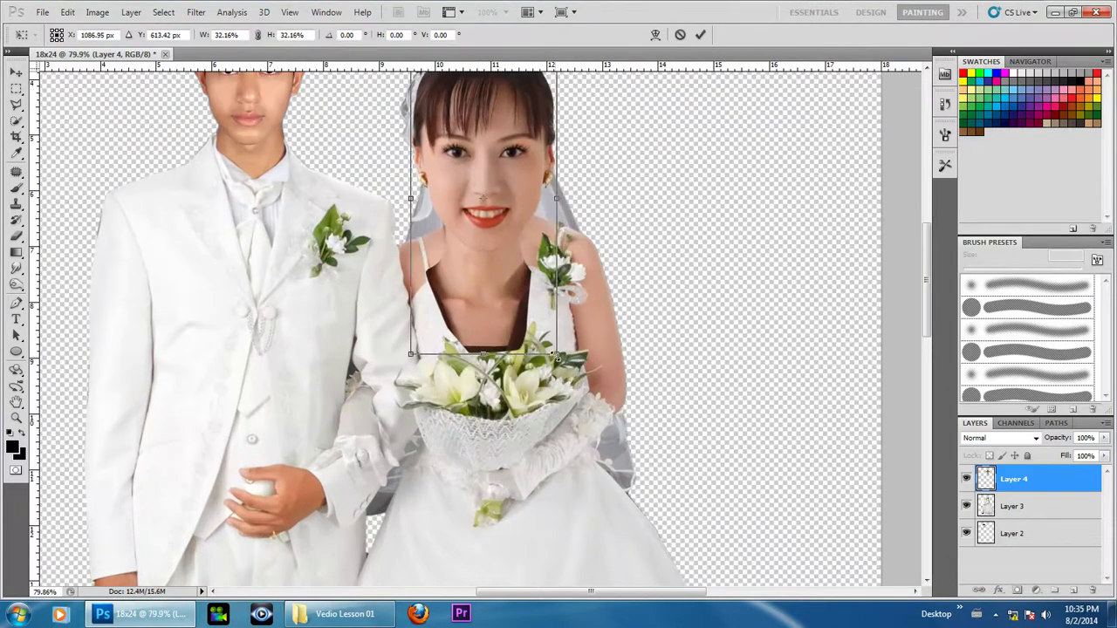
pyautogui.moveTo(555, 355)
pyautogui.mouseDown()
pyautogui.moveTo(535, 312)
pyautogui.moveTo(585, 312)
pyautogui.mouseUp()
pyautogui.scroll(1, 534, 311)
pyautogui.scroll(1, 534, 310)
# Step: Tilt the face about −6.86°, fine-tune it to roughly 22% size and commit
pyautogui.moveTo(465, 261)
pyautogui.mouseDown()
pyautogui.moveTo(470, 334)
pyautogui.moveTo(475, 299)
pyautogui.moveTo(459, 309)
pyautogui.mouseUp()
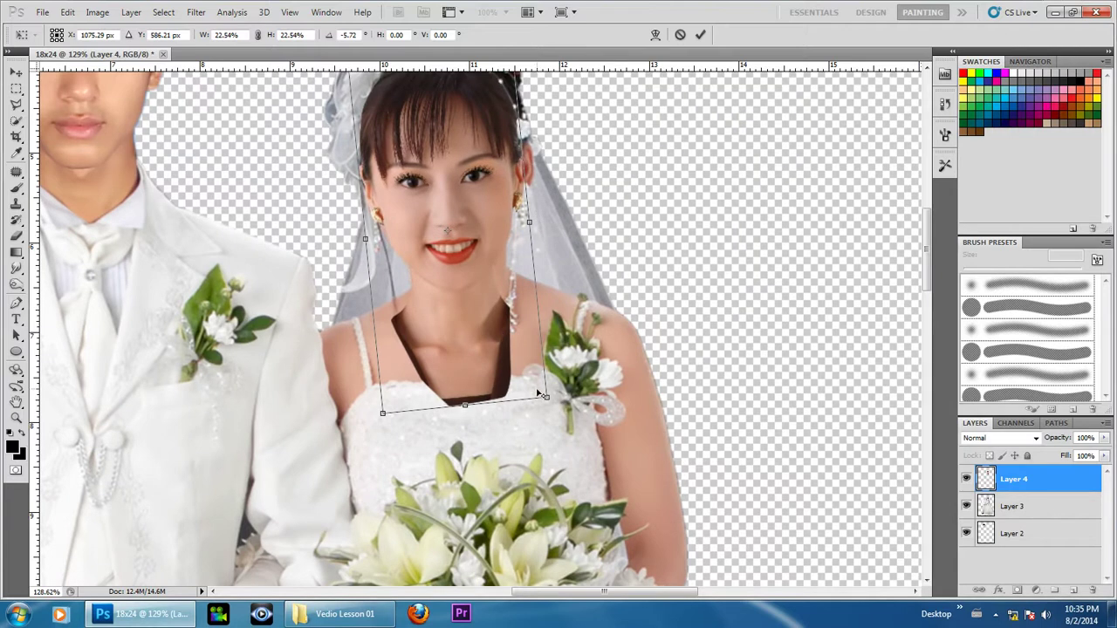
pyautogui.moveTo(539, 390); pyautogui.dragTo(533, 385)
pyautogui.scroll(1, 458, 325)
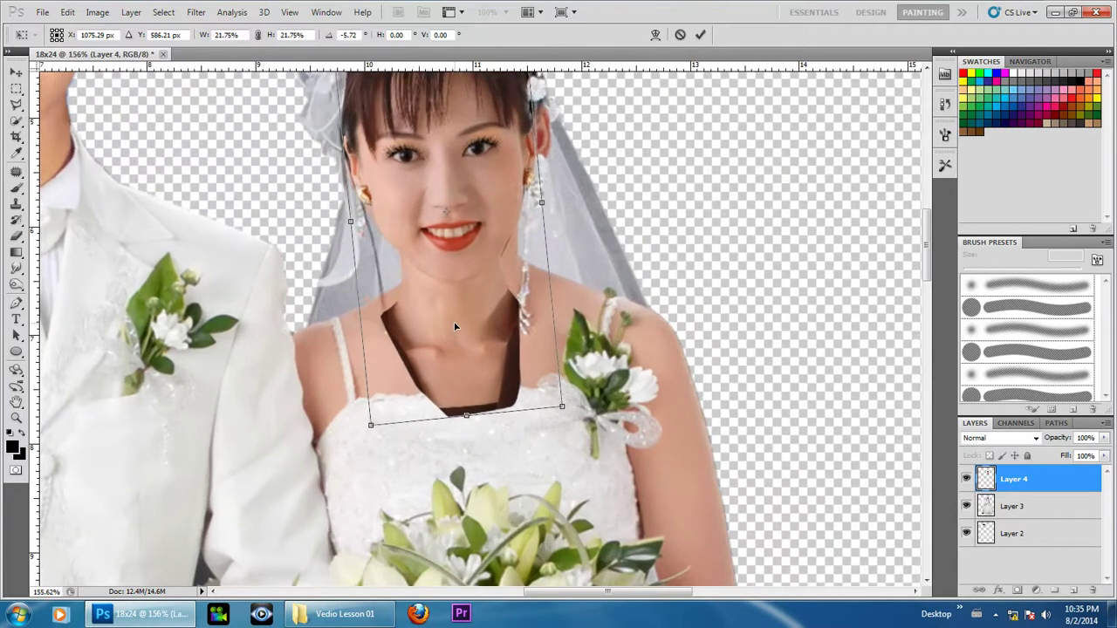
pyautogui.moveTo(459, 325); pyautogui.dragTo(455, 322)
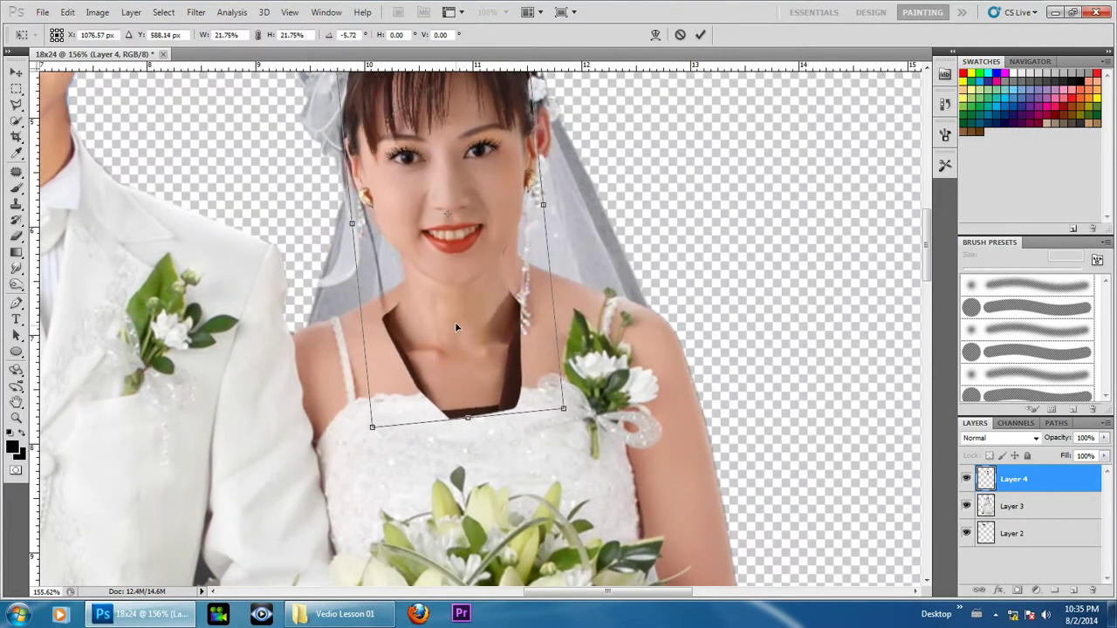
pyautogui.scroll(-3, 454, 322)
pyautogui.moveTo(522, 333); pyautogui.dragTo(523, 364)
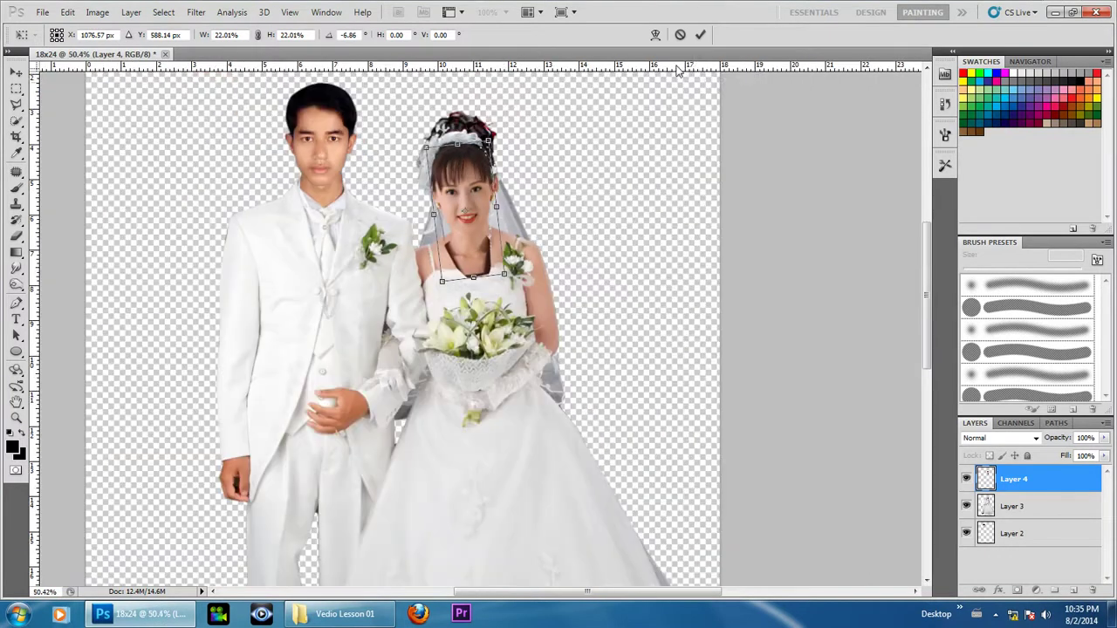
pyautogui.scroll(-2, 584, 192)
pyautogui.click(700, 35)
pyautogui.scroll(4, 422, 255)
pyautogui.scroll(1, 412, 255)
pyautogui.scroll(-6, 461, 191)
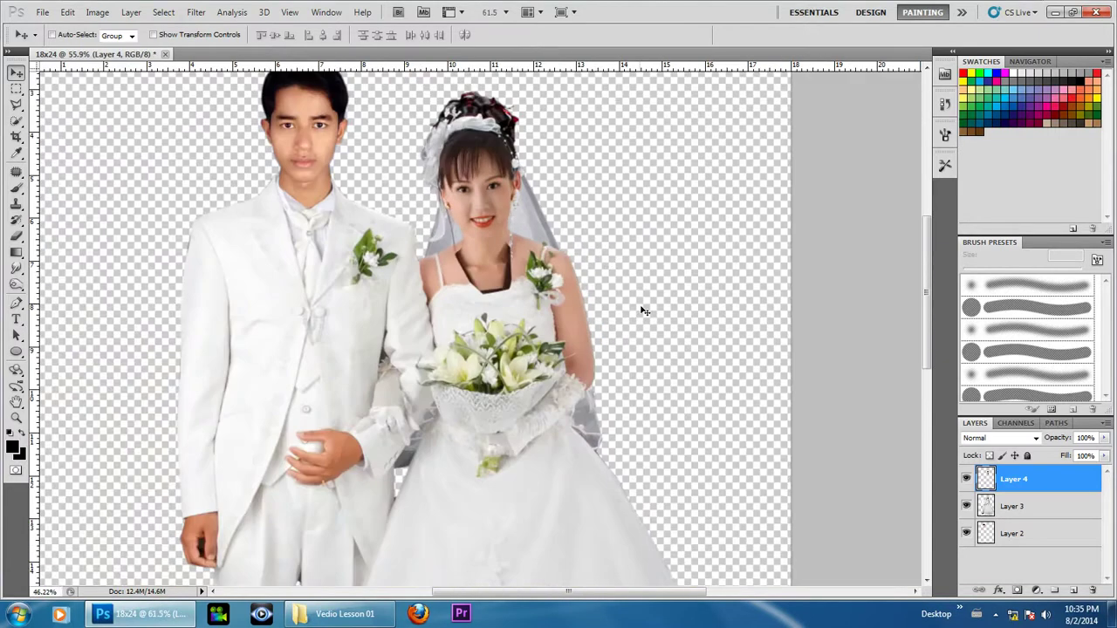
pyautogui.scroll(-1, 669, 357)
pyautogui.scroll(1, 602, 356)
pyautogui.scroll(1, 584, 345)
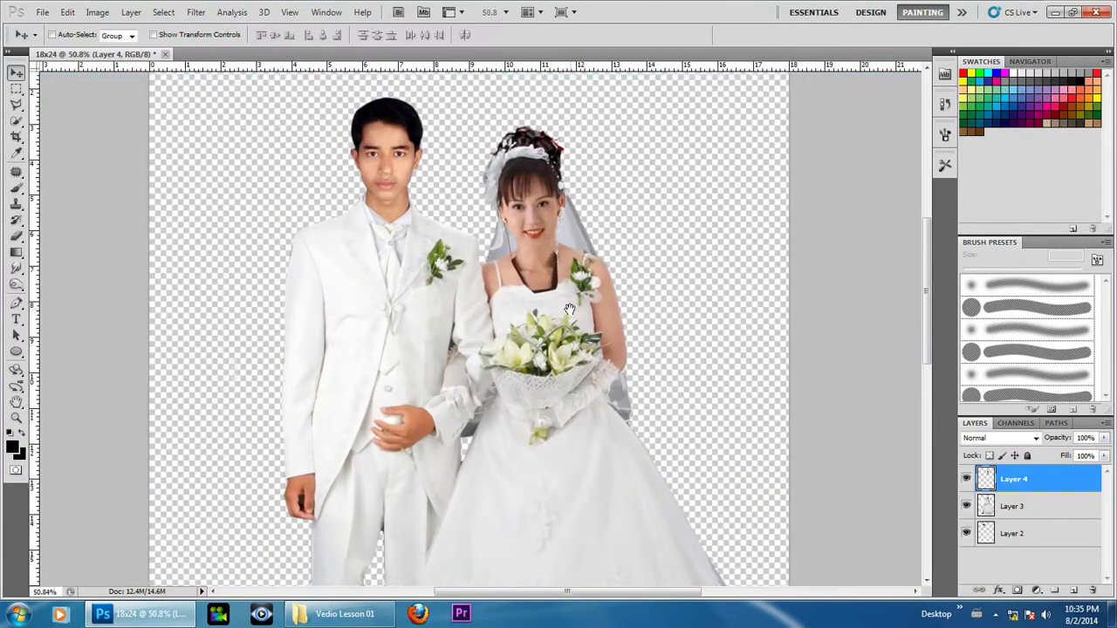
pyautogui.scroll(1, 542, 335)
pyautogui.scroll(1, 542, 336)
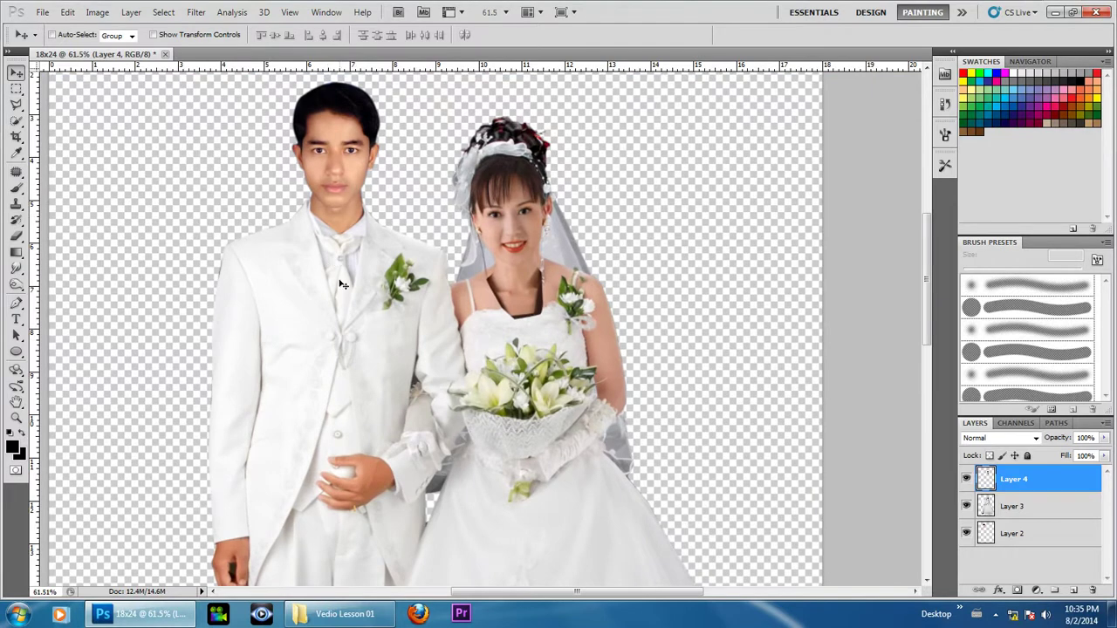
pyautogui.scroll(5, 574, 316)
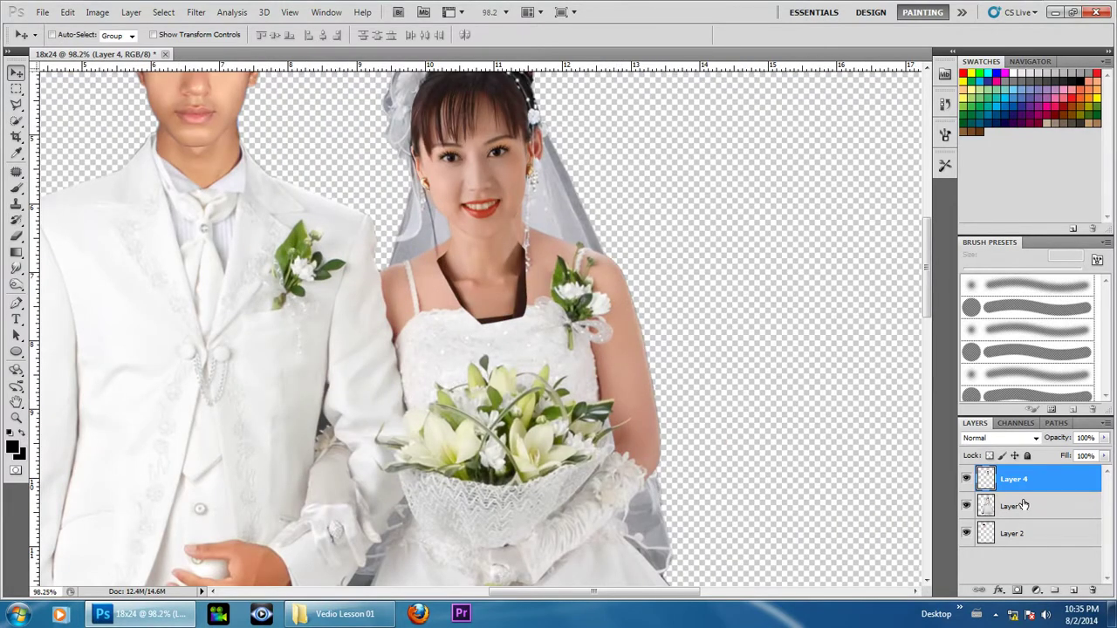
pyautogui.scroll(2, 437, 284)
pyautogui.scroll(2, 453, 275)
pyautogui.scroll(2, 475, 266)
pyautogui.rightClick(483, 260)
pyautogui.click(491, 272)
pyautogui.scroll(-7, 490, 268)
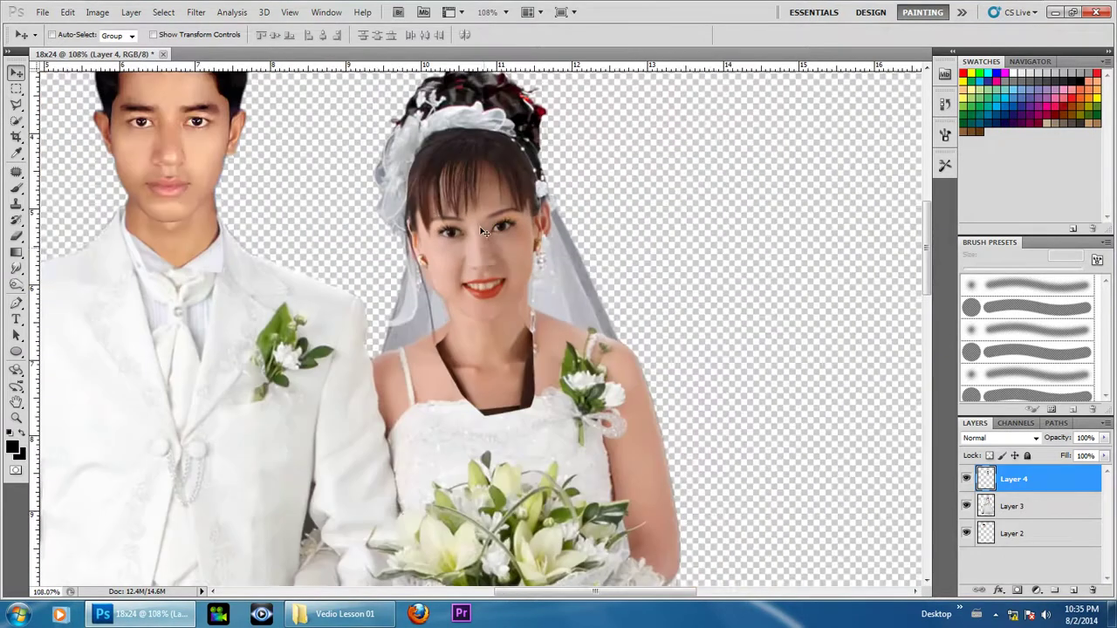
pyautogui.scroll(1, 515, 298)
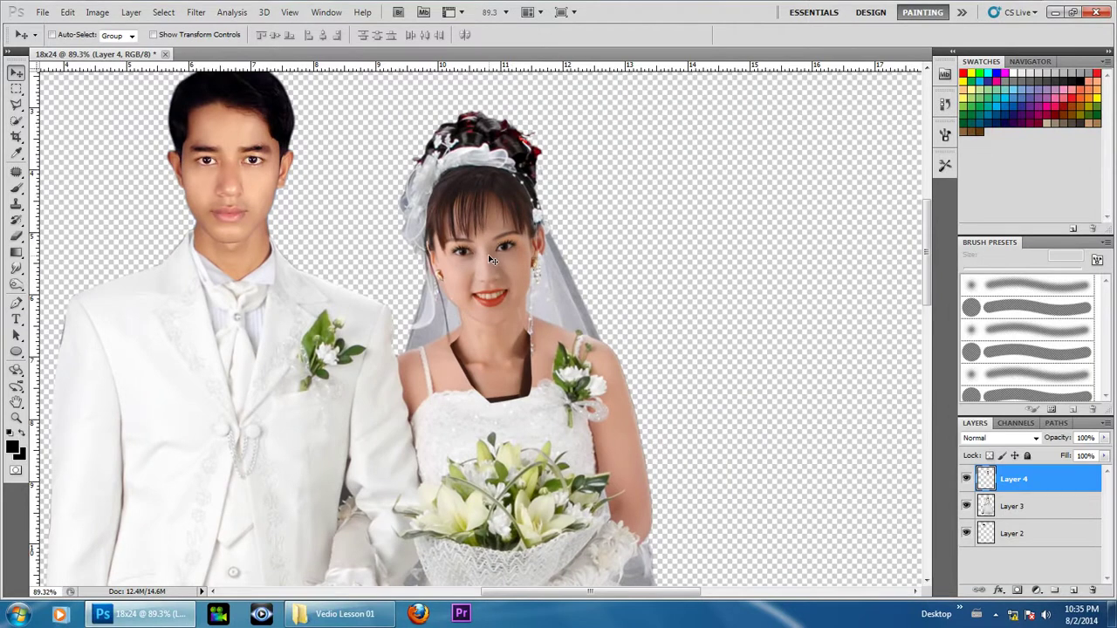
# Step: Deepen the face's shadows with Levels, black input slider at about 16
pyautogui.hotkey('ctrl', 'l')
pyautogui.moveTo(638, 324); pyautogui.dragTo(649, 324)
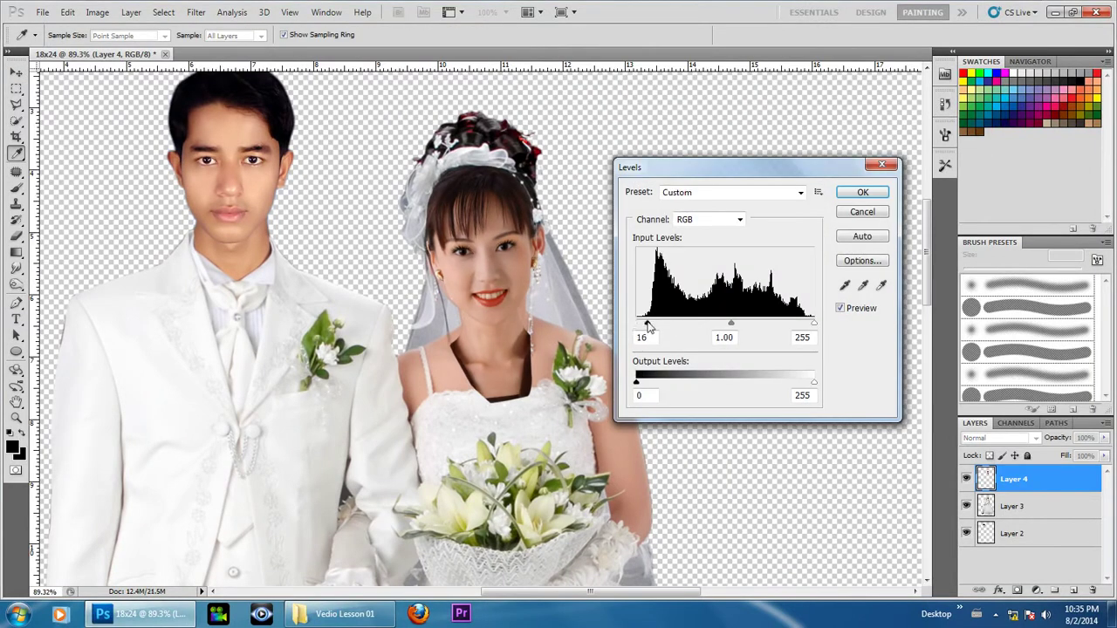
pyautogui.click(867, 197)
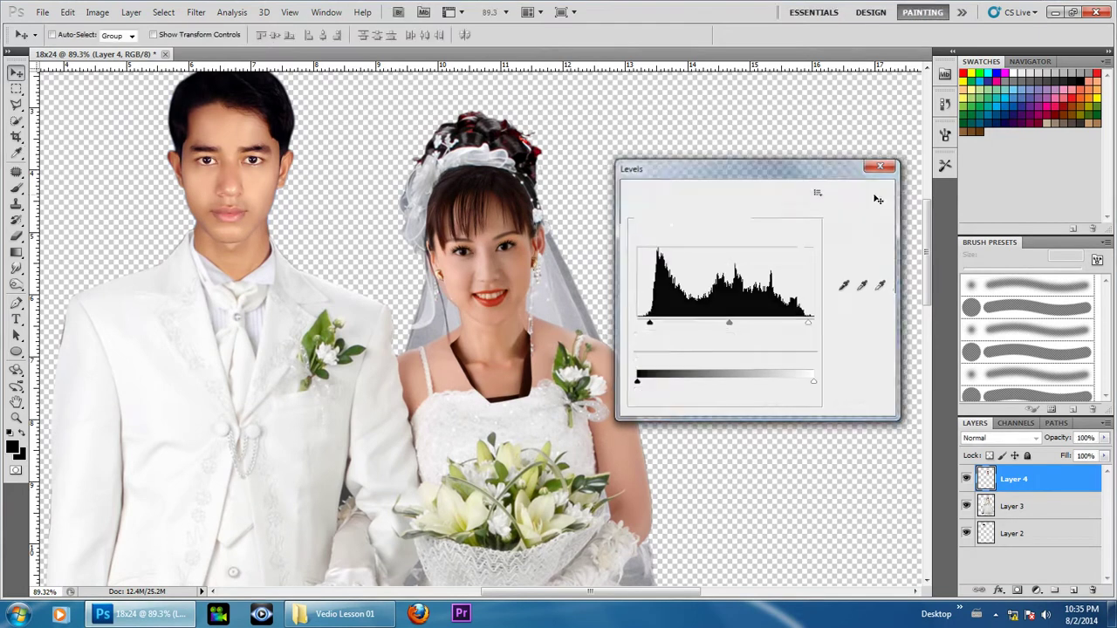
# Step: Warm the face's midtones with Color Balance set to +10, 0, −7
pyautogui.hotkey('ctrl', 'b')
pyautogui.moveTo(668, 401)
pyautogui.mouseDown()
pyautogui.moveTo(657, 401)
pyautogui.moveTo(676, 372)
pyautogui.mouseUp()
pyautogui.click(679, 372)
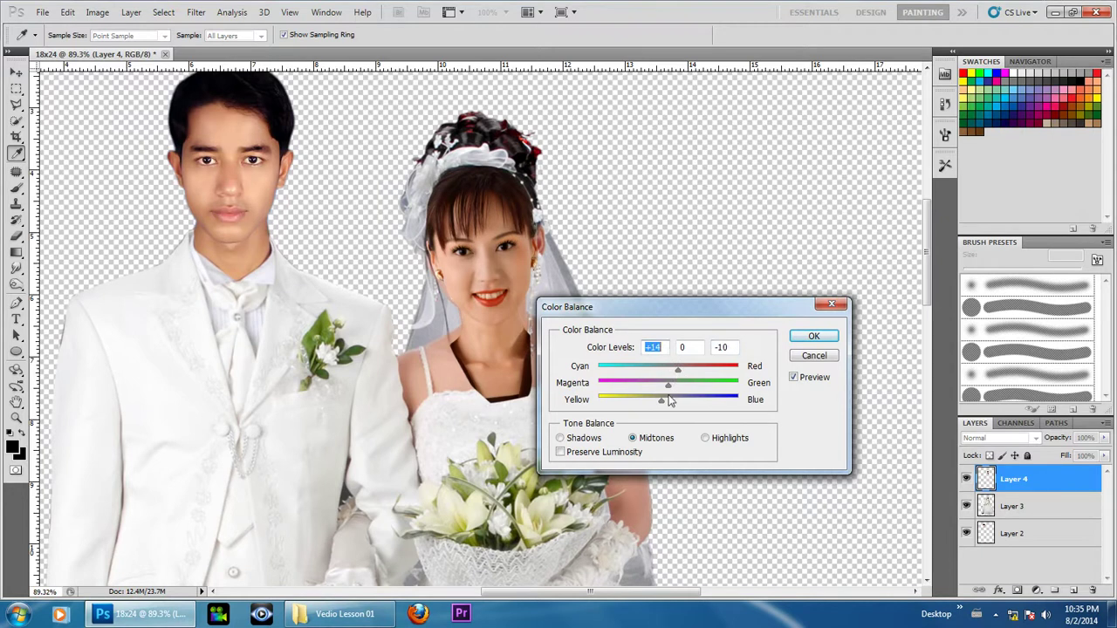
pyautogui.click(663, 401)
pyautogui.click(814, 336)
pyautogui.scroll(3, 482, 192)
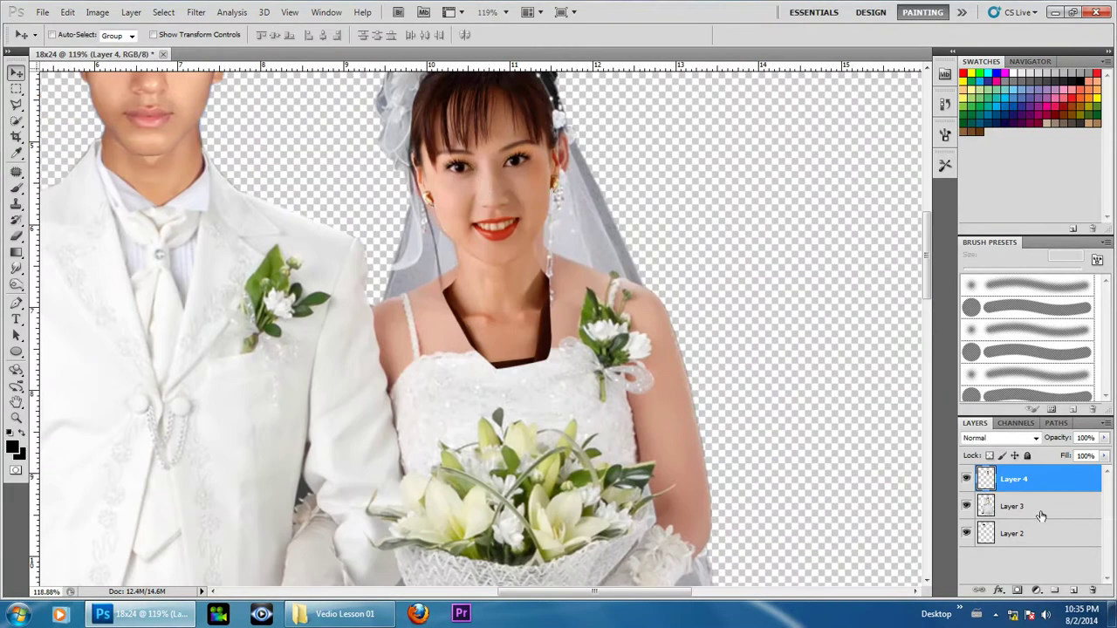
# Step: Hide Layer 4 and quick-select the bride's hair, veil, body and arm on Layer 3
pyautogui.click(966, 480)
pyautogui.click(1010, 508)
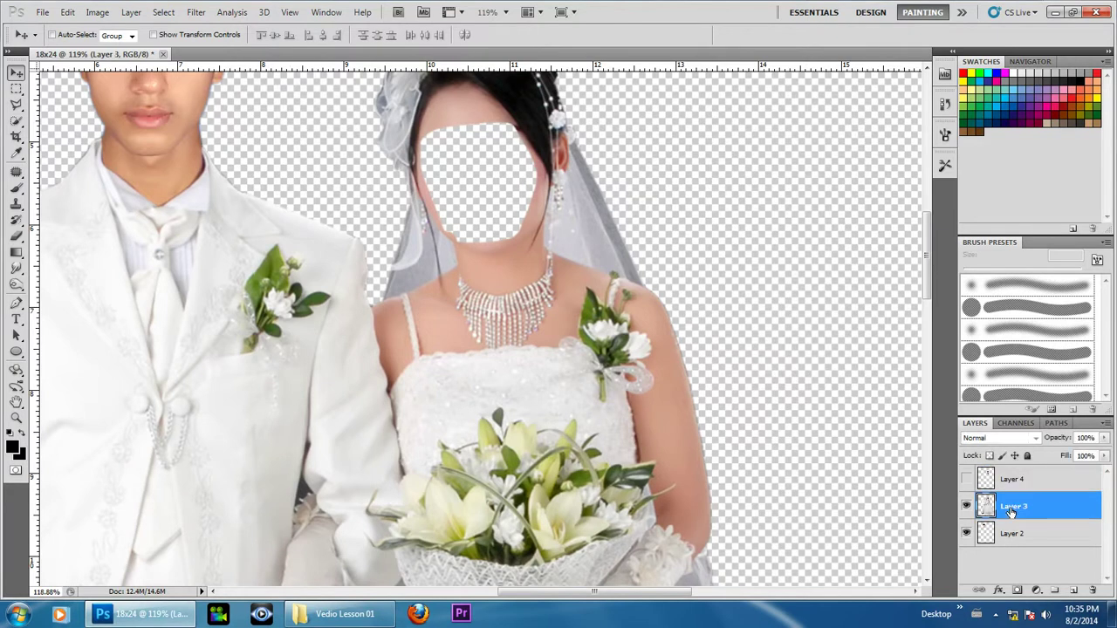
pyautogui.click(14, 122)
pyautogui.moveTo(490, 304); pyautogui.dragTo(667, 412)
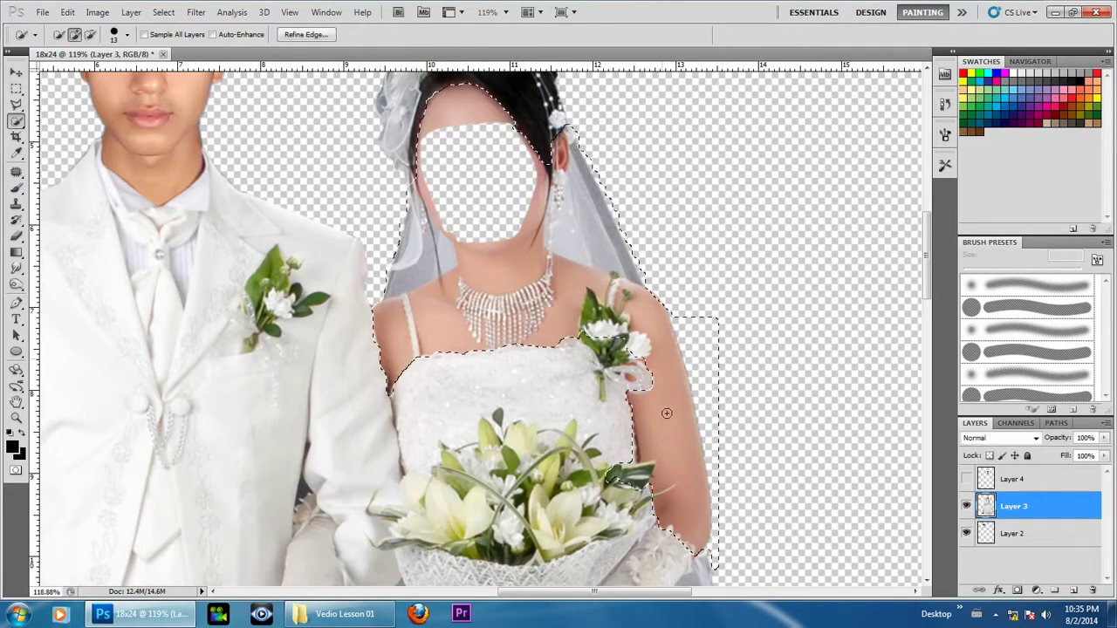
pyautogui.moveTo(628, 568); pyautogui.dragTo(563, 266)
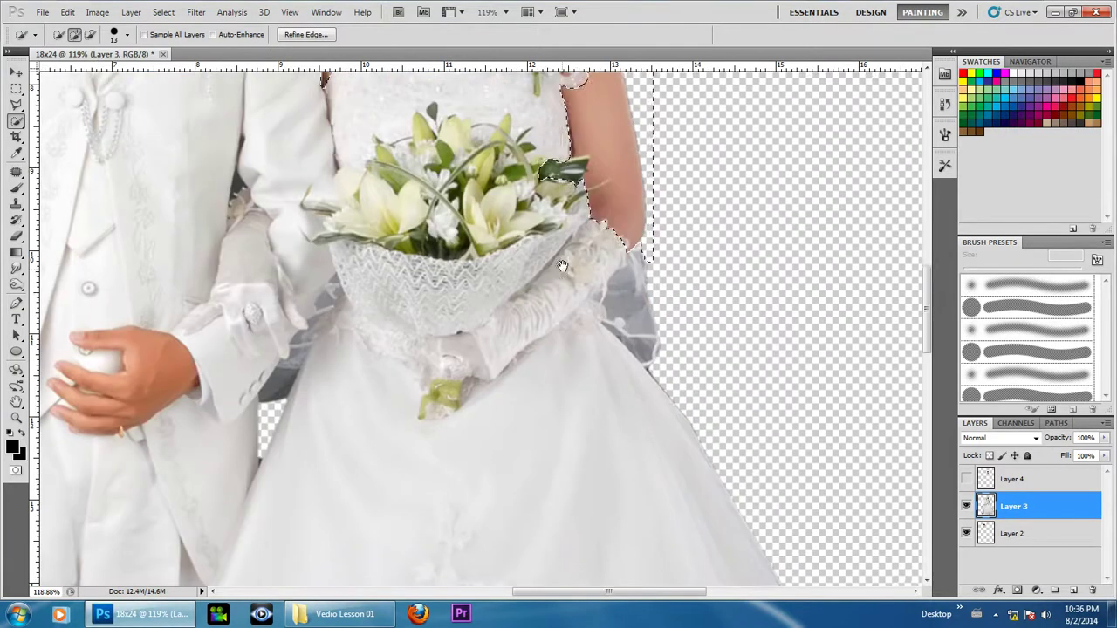
pyautogui.hotkey('ctrl', '0')
pyautogui.scroll(-5, 477, 439)
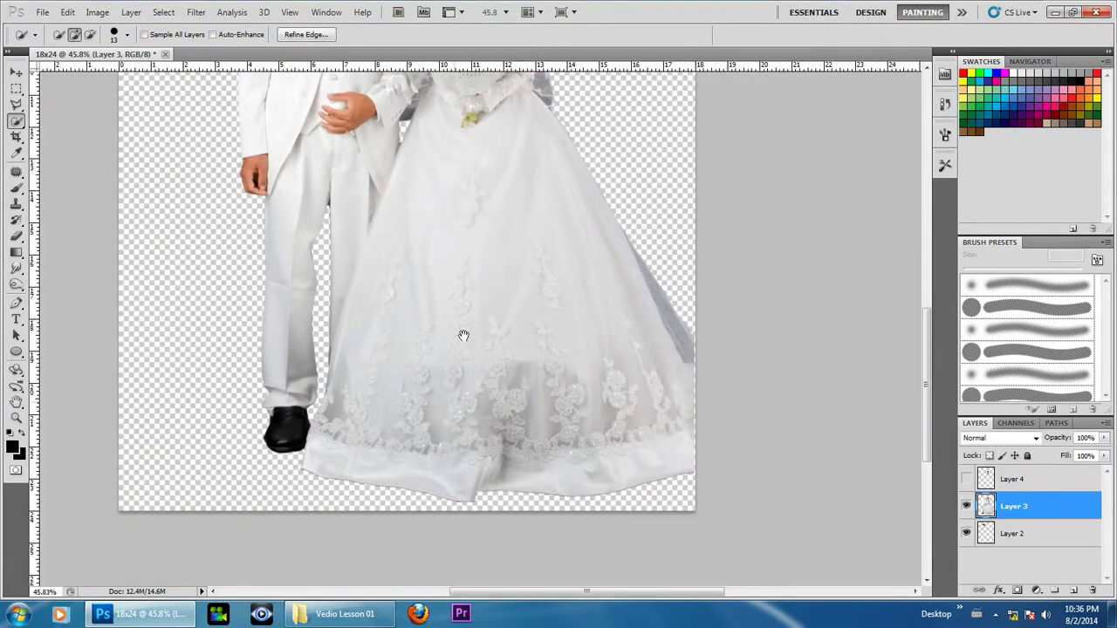
pyautogui.scroll(5, 463, 335)
pyautogui.scroll(5, 463, 262)
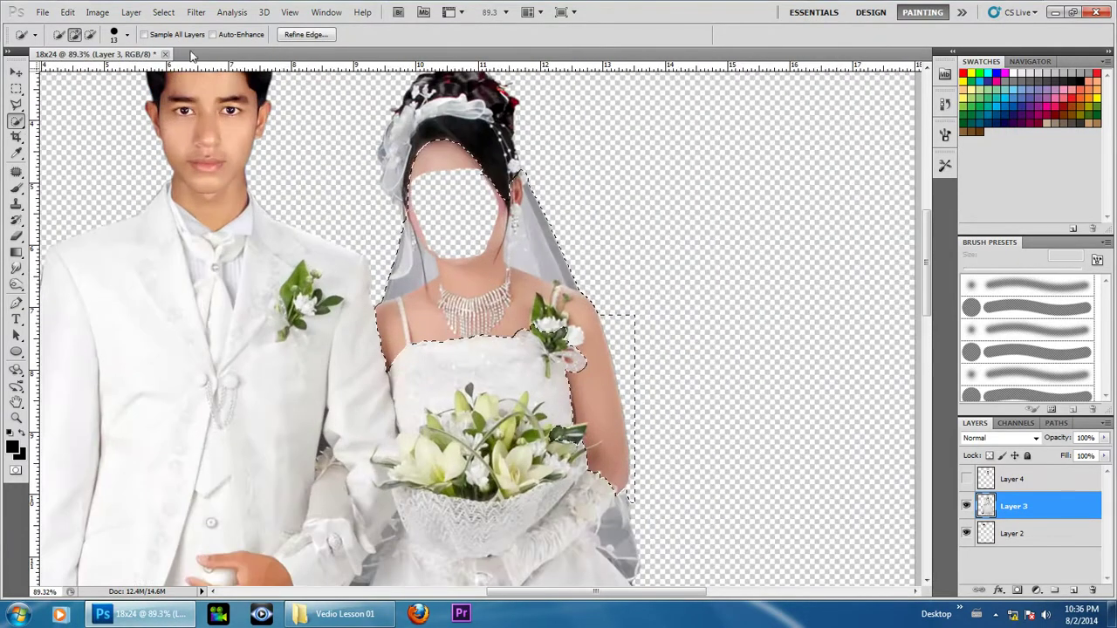
# Step: Set Quick Selection to subtract mode and bring up Select > Modify > Feather
pyautogui.click(90, 34)
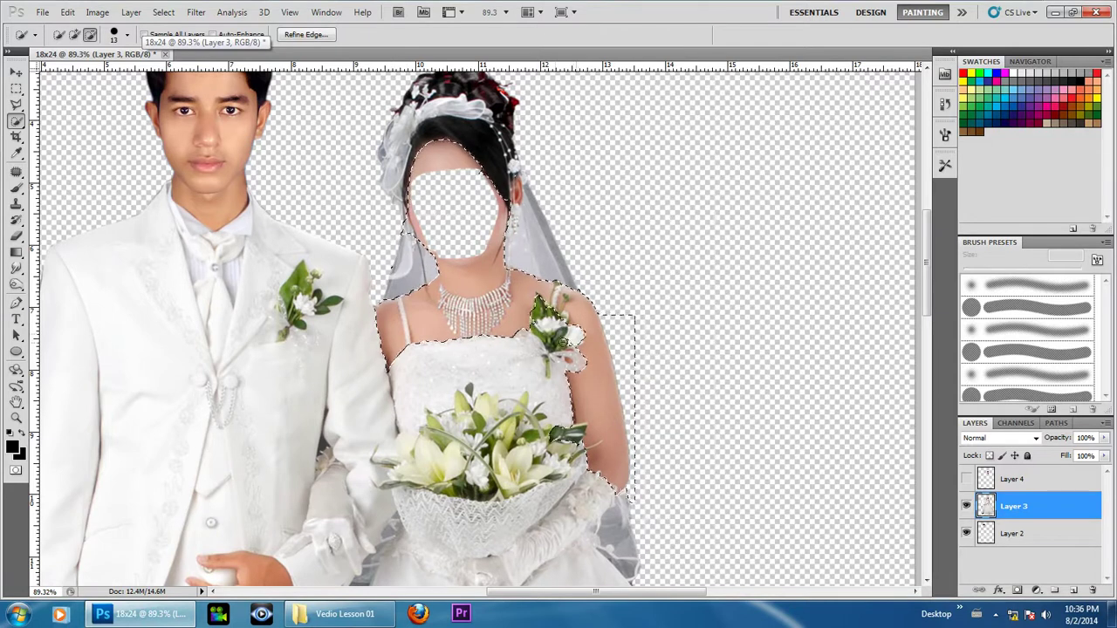
pyautogui.click(163, 13)
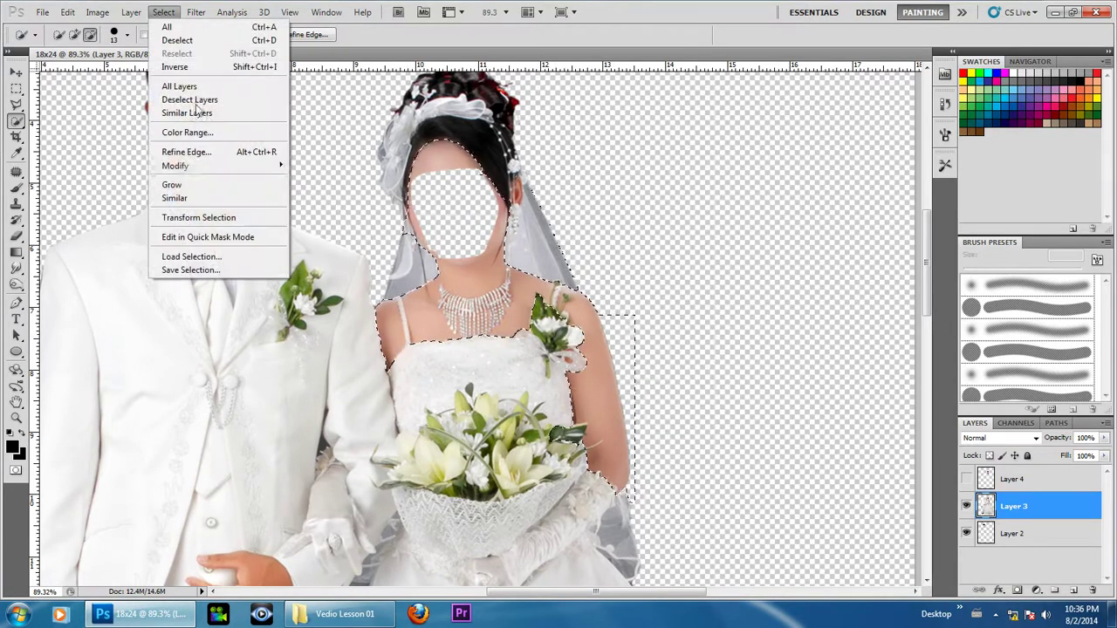
pyautogui.click(344, 219)
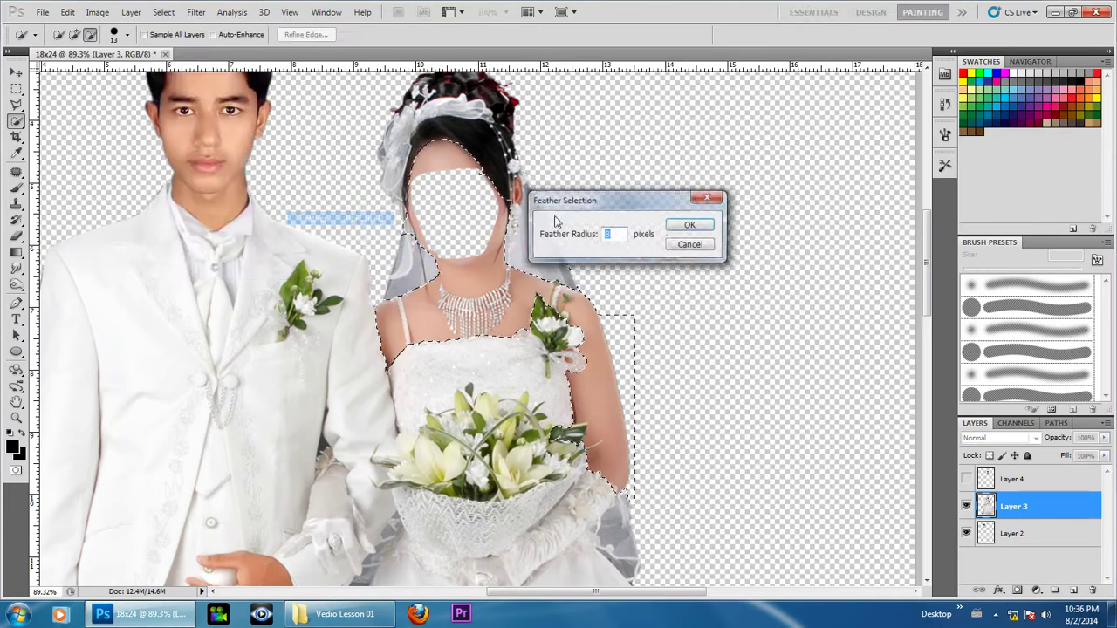
# Step: Feather the bride's body selection by 10 pixels
pyautogui.write('10')
pyautogui.click(687, 225)
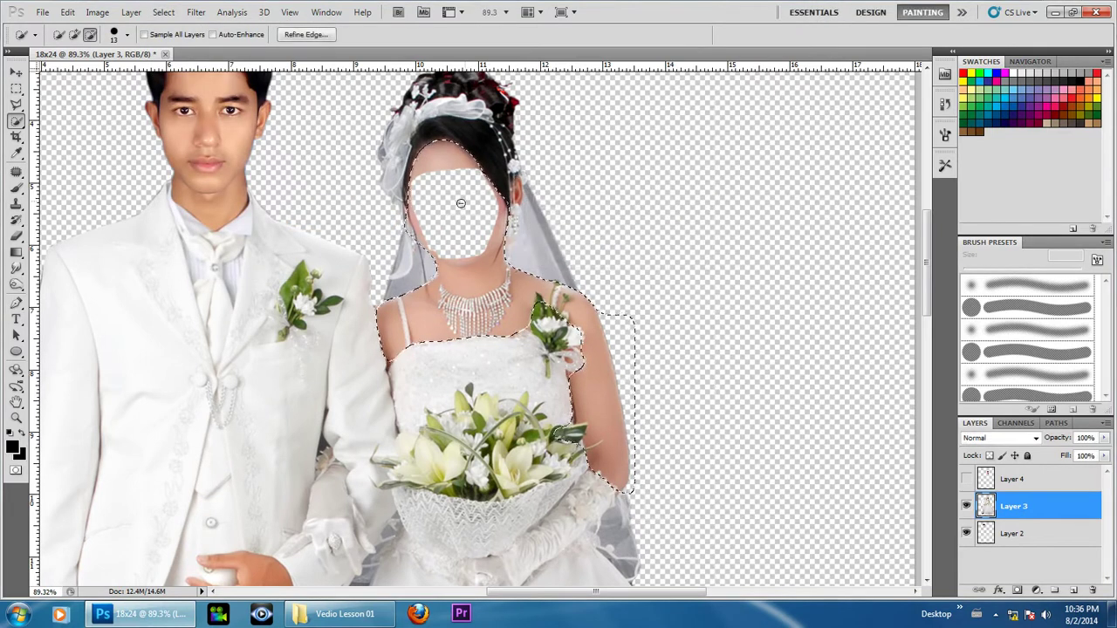
pyautogui.press('i')
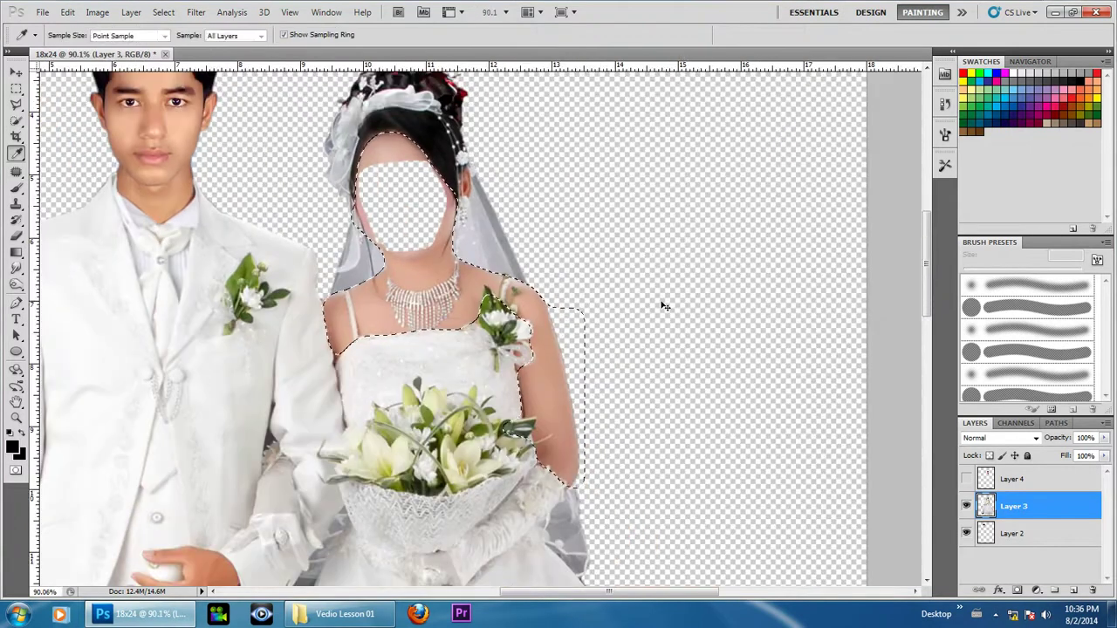
# Step: Colour-balance the bride's body midtones to +23, −6, −24, then deselect
pyautogui.hotkey('ctrl', 'b')
pyautogui.moveTo(667, 399); pyautogui.dragTo(657, 399)
pyautogui.hotkey('shift', 'Tab')
pyautogui.hotkey('shift', 'Tab')
pyautogui.hotkey('shift', 'Up')
pyautogui.hotkey('shift', 'Up')
pyautogui.press('Up')
pyautogui.press('Up')
pyautogui.press('Up')
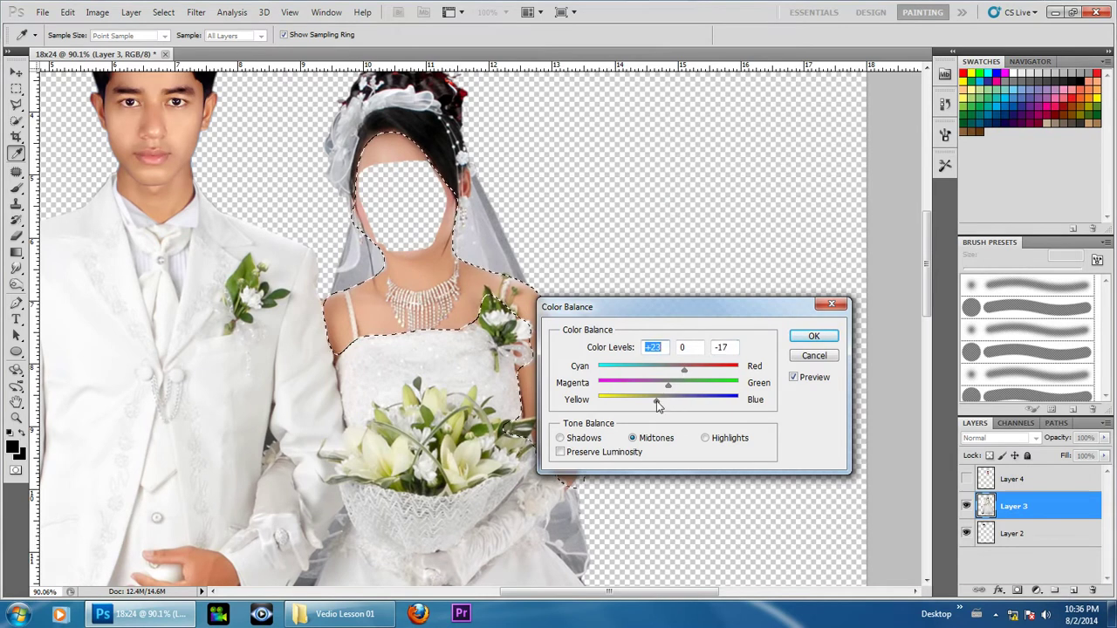
pyautogui.moveTo(658, 399); pyautogui.dragTo(664, 385)
pyautogui.hotkey('ctrl', '-')
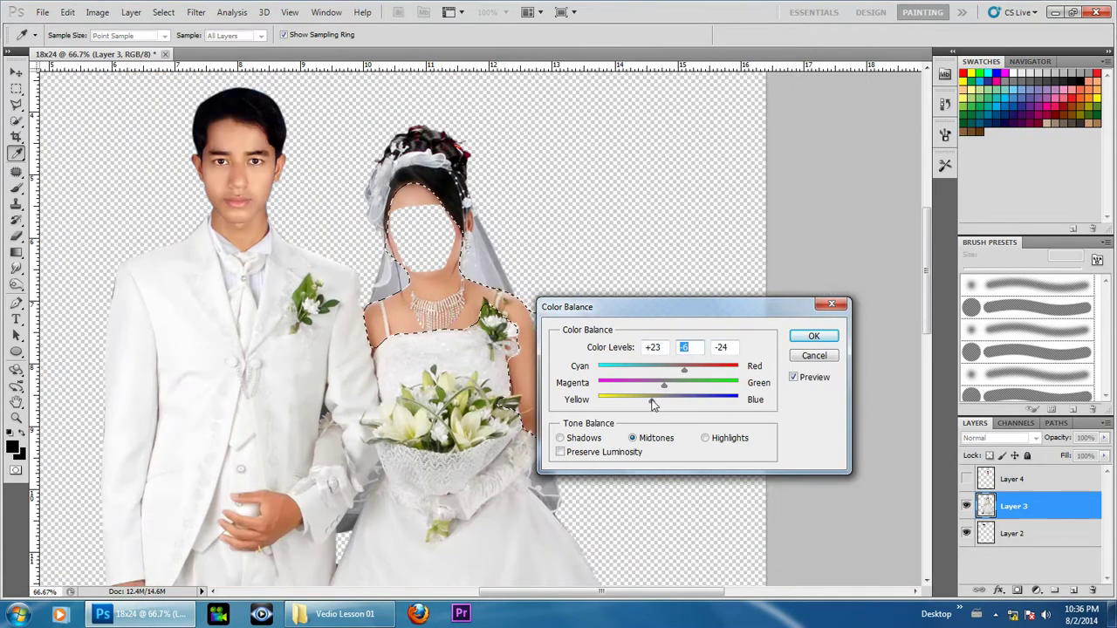
pyautogui.click(807, 336)
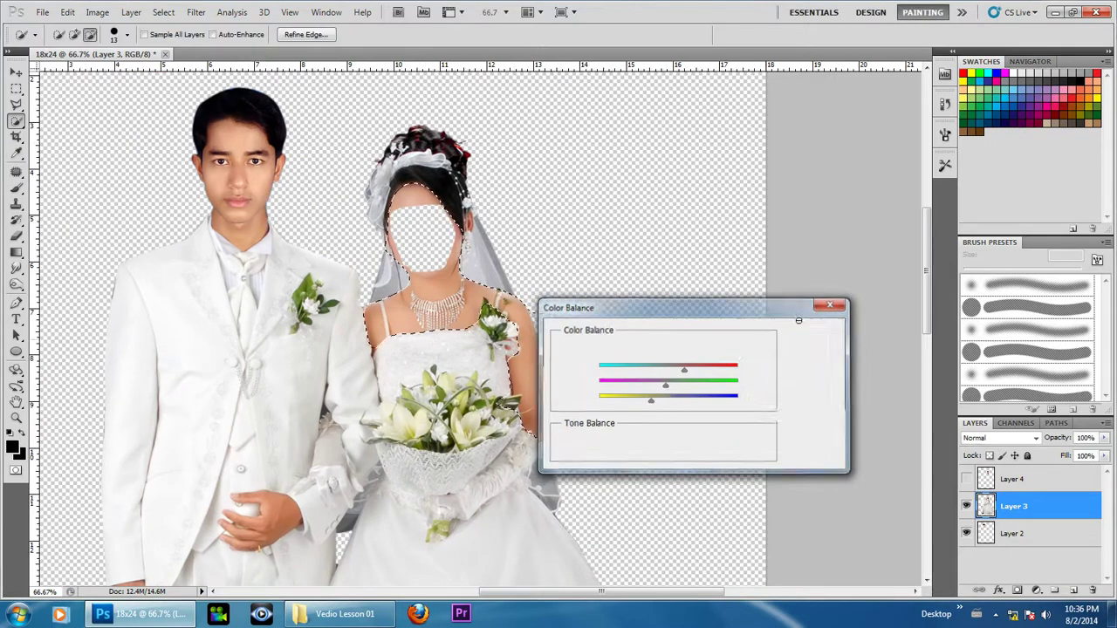
pyautogui.scroll(2, 432, 253)
pyautogui.scroll(2, 435, 254)
pyautogui.hotkey('ctrl', 'd')
pyautogui.scroll(-2, 434, 254)
pyautogui.scroll(-1, 435, 254)
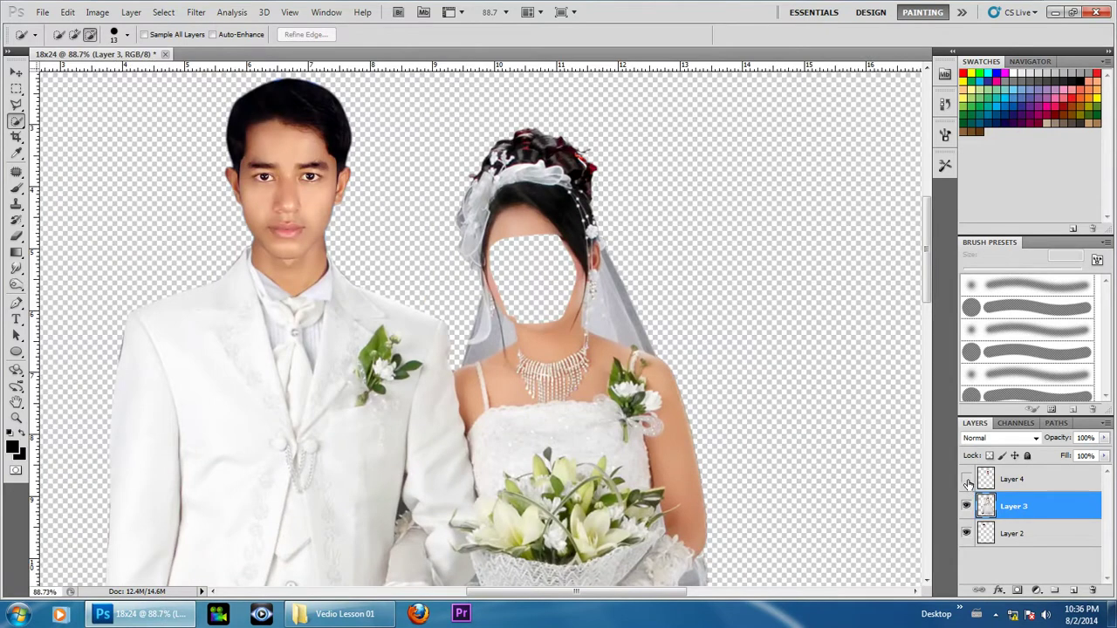
# Step: Show Layer 4 again, make it active, and nudge the face slightly with Move
pyautogui.click(966, 479)
pyautogui.click(1012, 479)
pyautogui.scroll(2, 543, 370)
pyautogui.scroll(1, 542, 370)
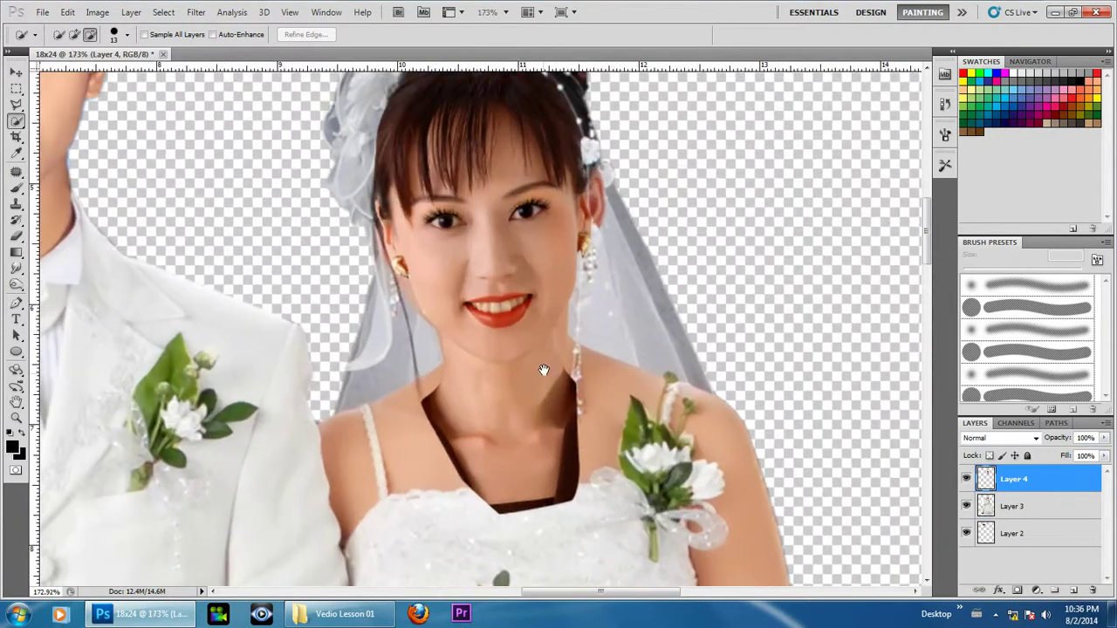
pyautogui.scroll(-4, 542, 370)
pyautogui.scroll(-3, 593, 323)
pyautogui.scroll(-1, 627, 285)
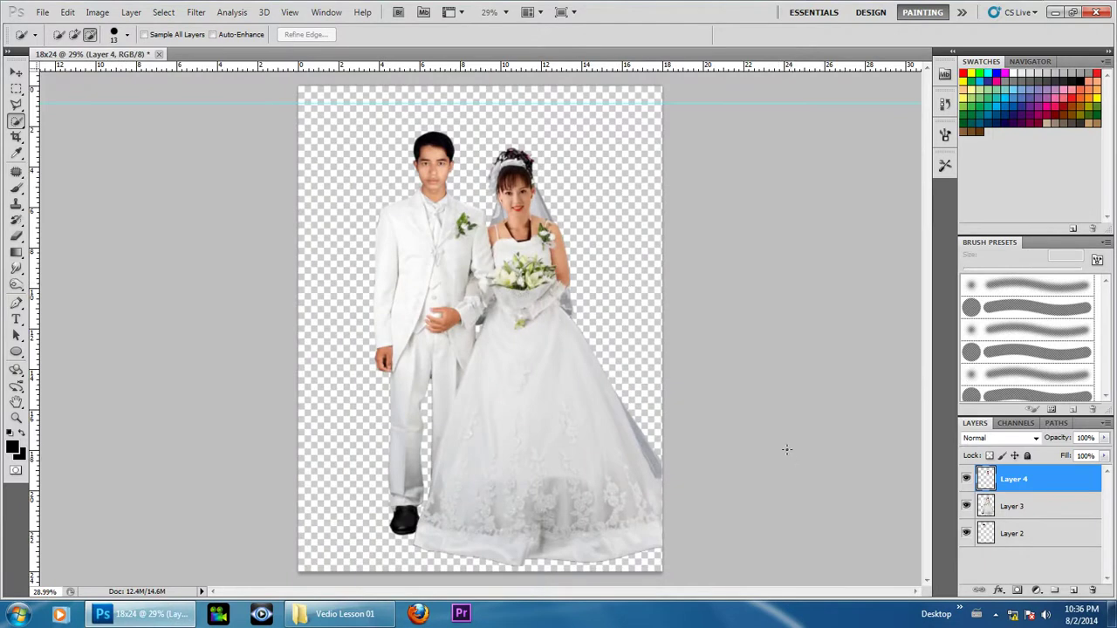
pyautogui.scroll(2, 524, 218)
pyautogui.press('v')
pyautogui.scroll(2, 488, 227)
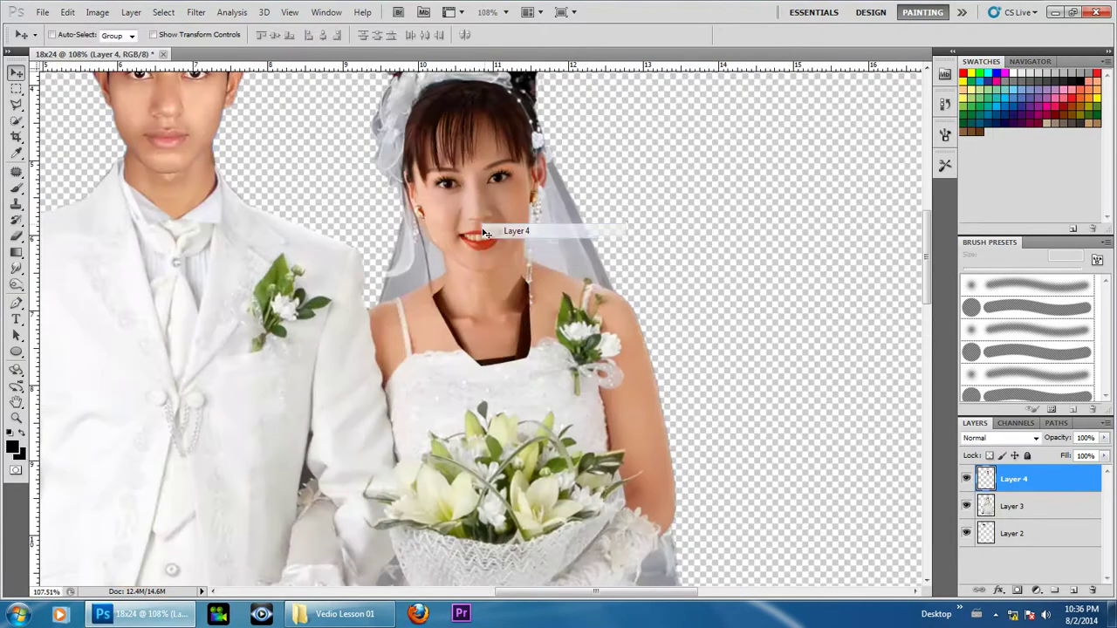
pyautogui.scroll(1, 461, 282)
pyautogui.moveTo(461, 282); pyautogui.dragTo(462, 289)
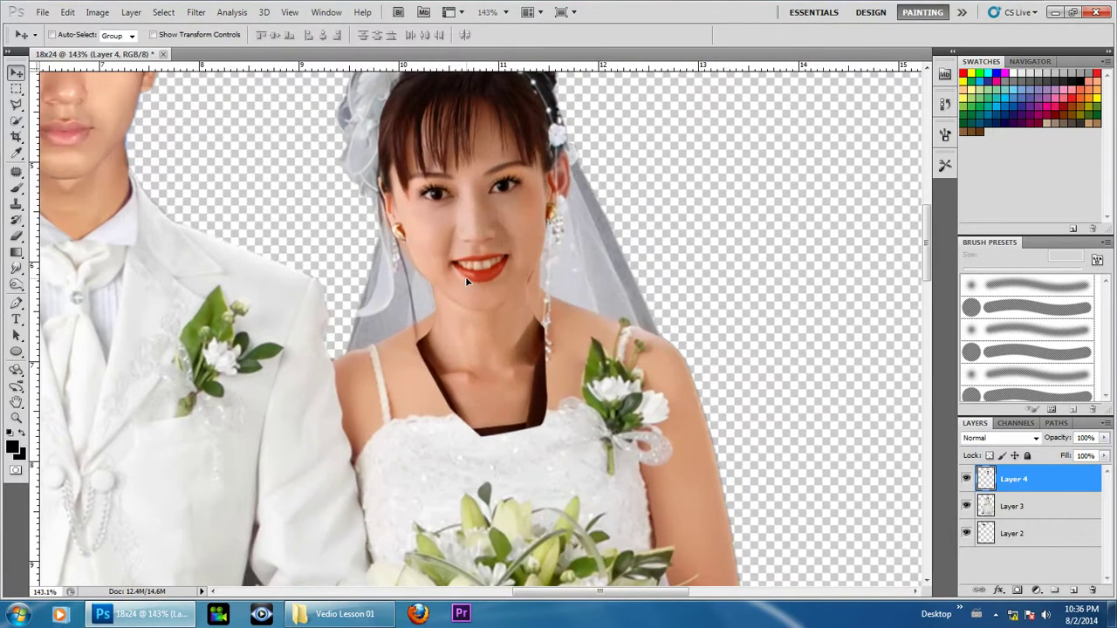
pyautogui.scroll(2, 468, 282)
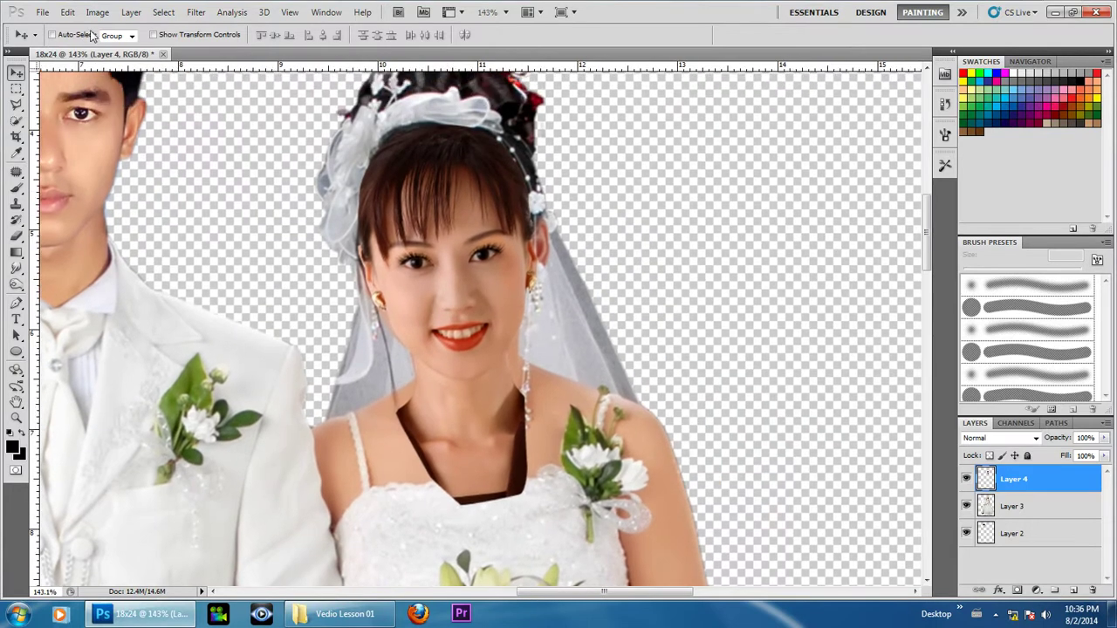
# Step: Commit the face's Free Transform and duplicate it as Layer 4 copy
pyautogui.click(67, 12)
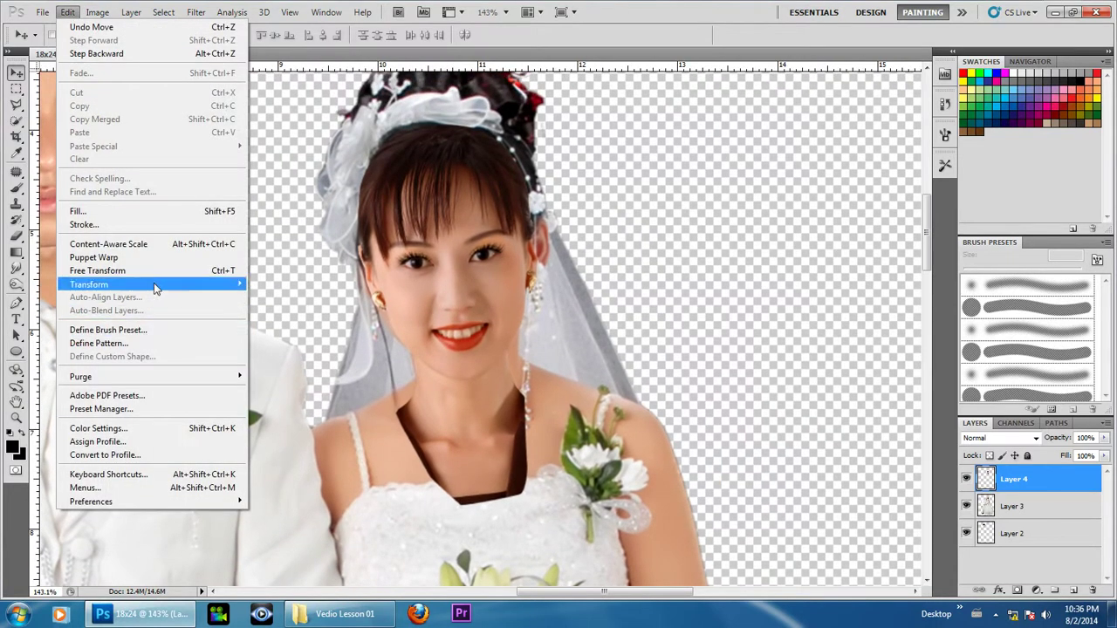
pyautogui.moveTo(89, 285)
pyautogui.click(271, 302)
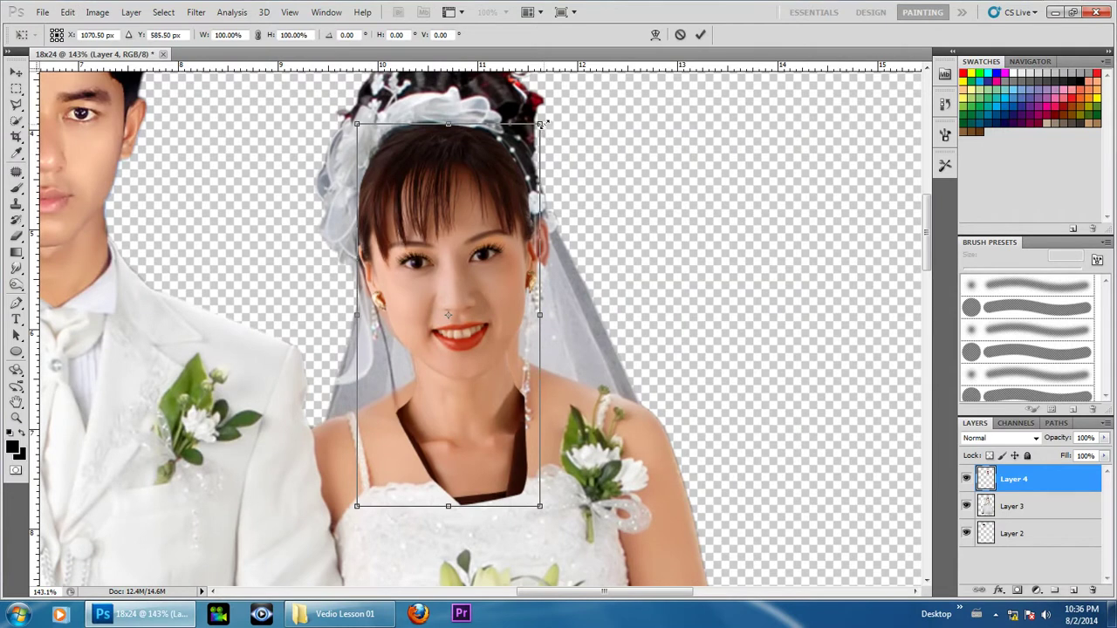
pyautogui.press('Return')
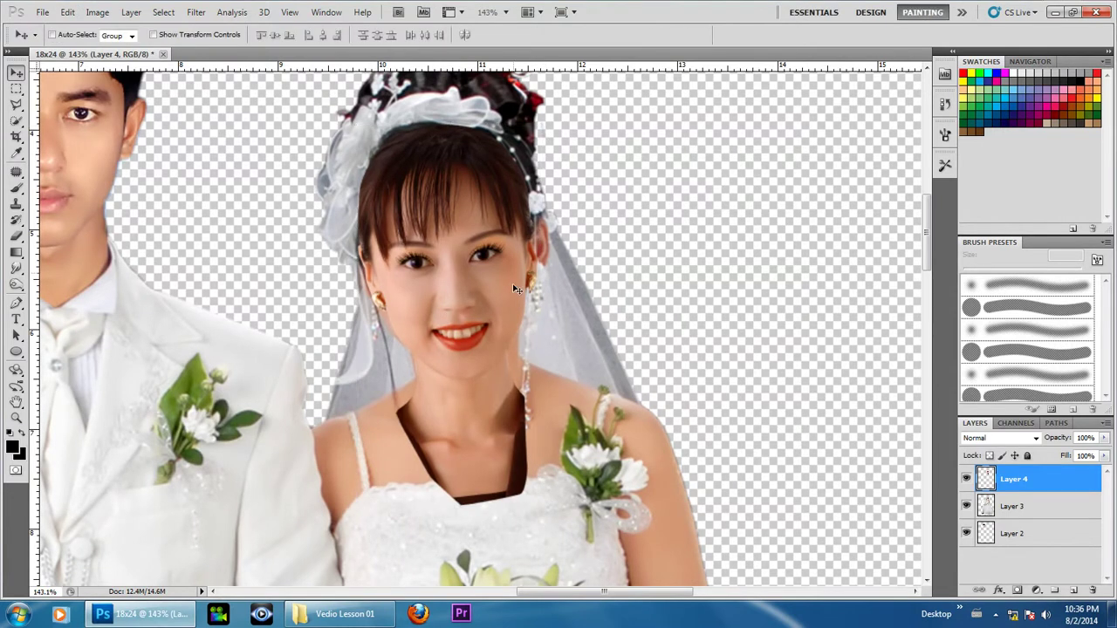
pyautogui.scroll(-3, 512, 283)
pyautogui.scroll(2, 524, 271)
pyautogui.scroll(2, 527, 266)
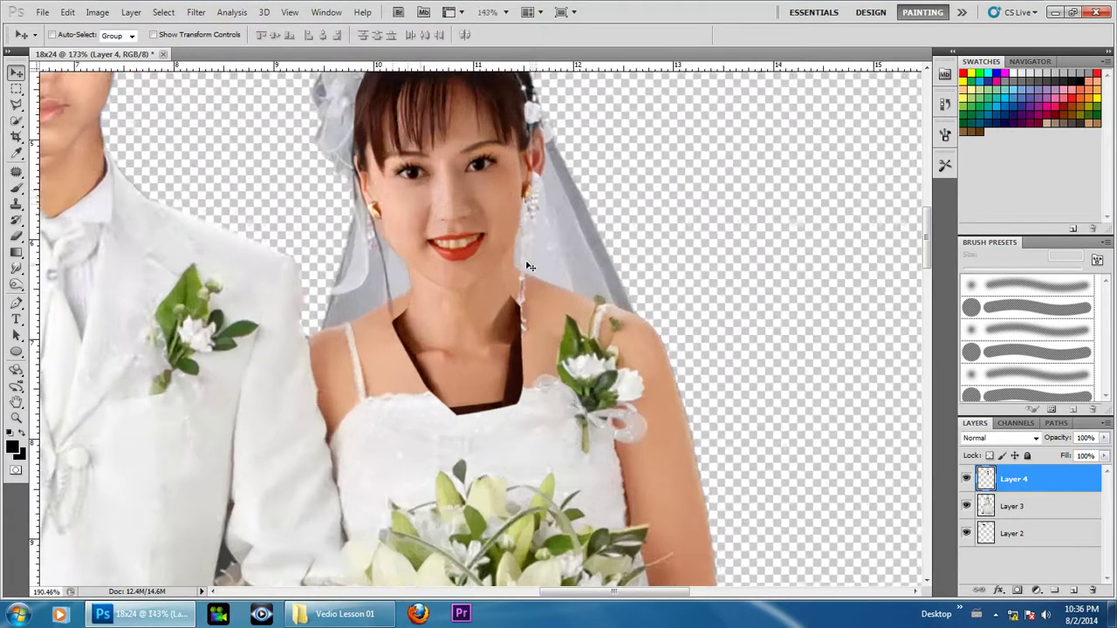
pyautogui.scroll(1, 527, 266)
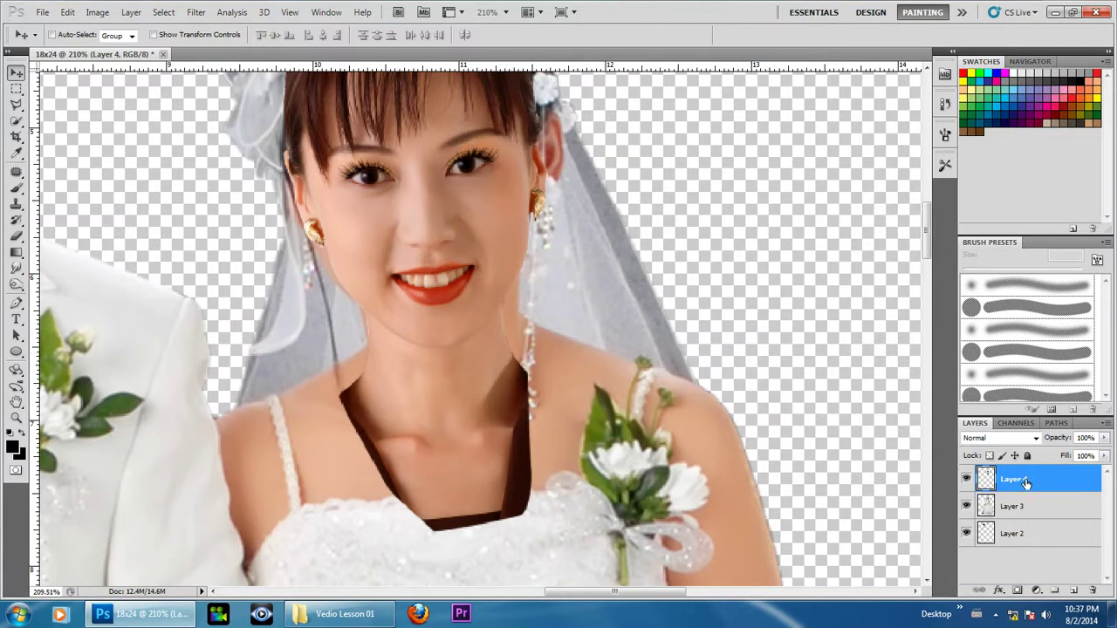
pyautogui.hotkey('ctrl', 'j')
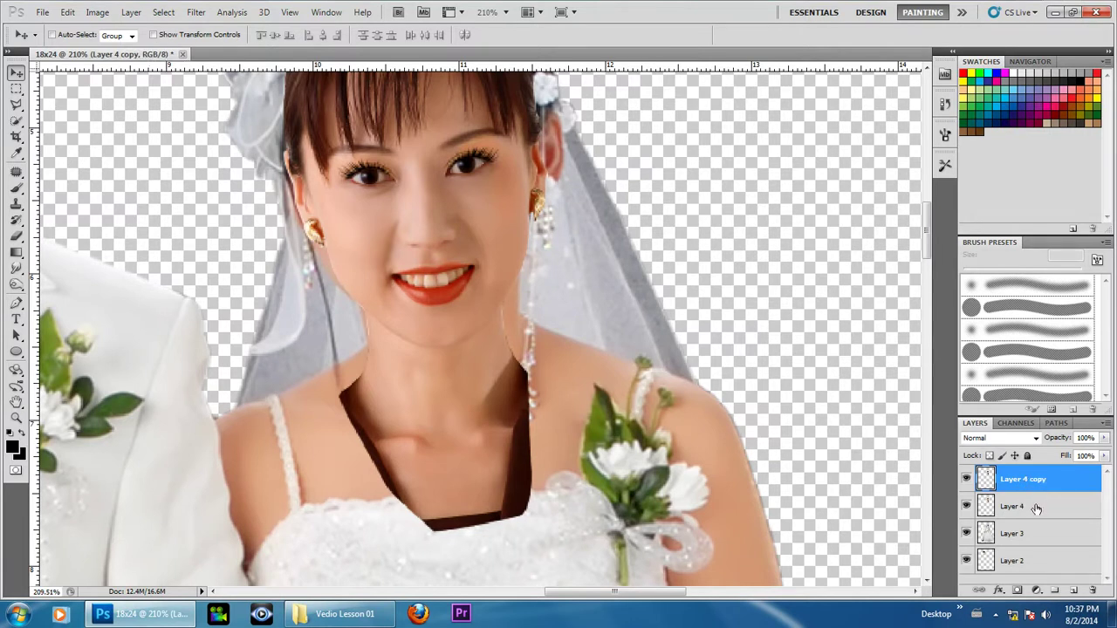
# Step: Hide the Layer 4 copy backup and make Layer 4 the active layer
pyautogui.keyDown('shift'); pyautogui.click(1036, 510); pyautogui.keyUp('shift')
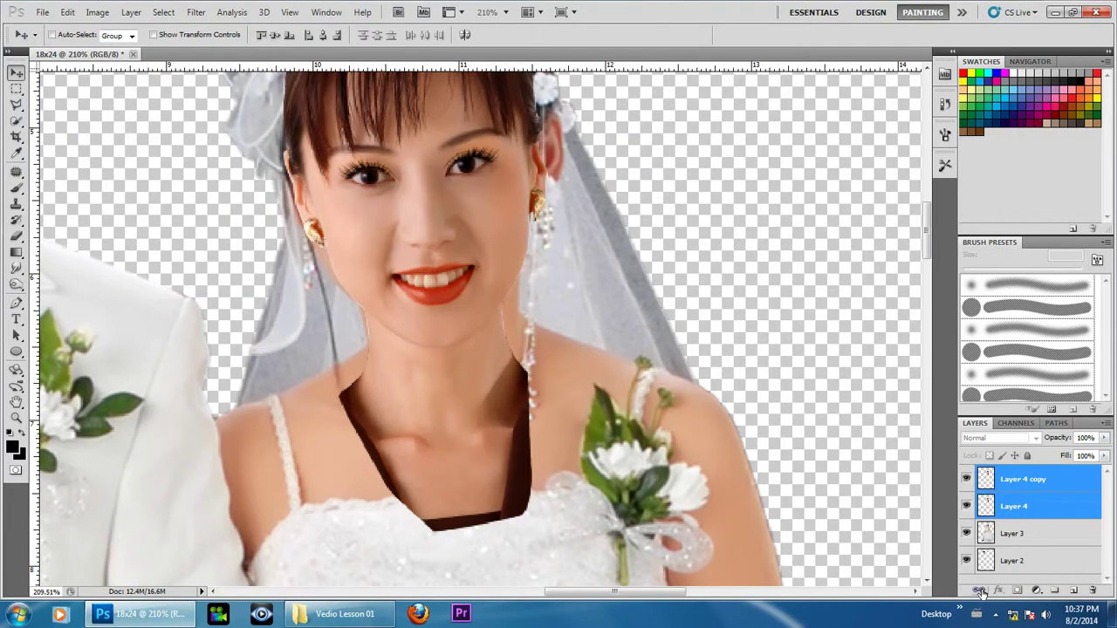
pyautogui.click(967, 480)
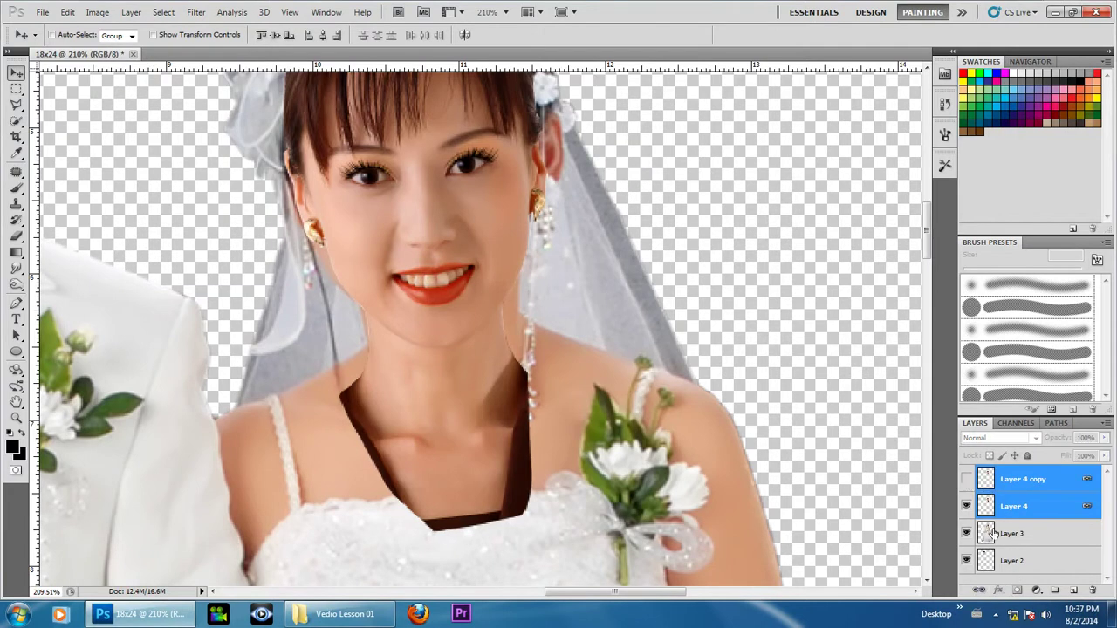
pyautogui.click(1044, 510)
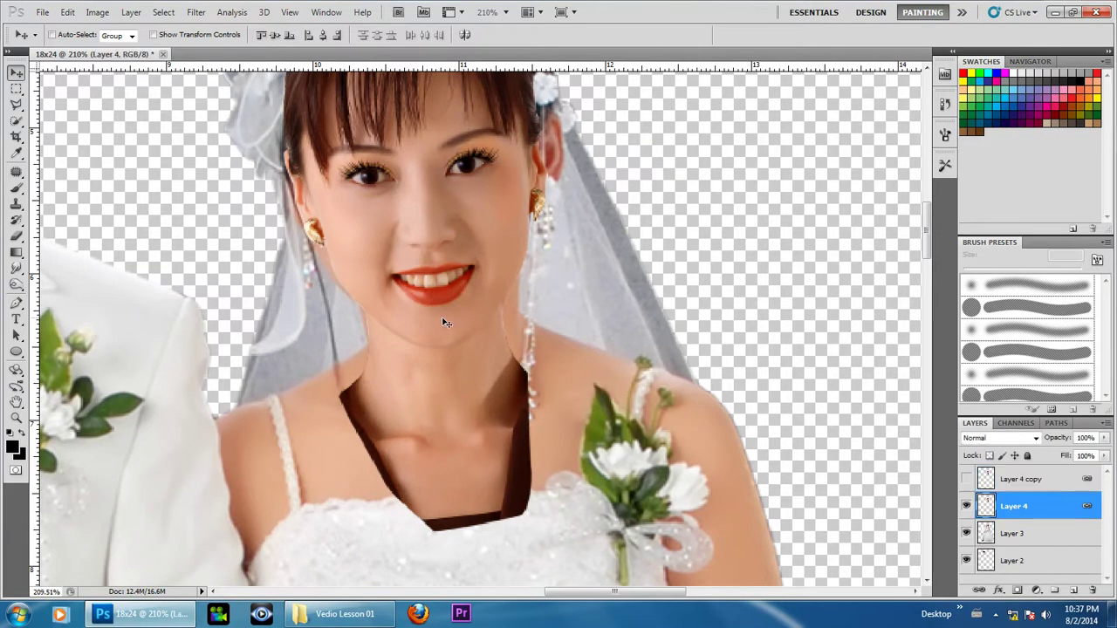
pyautogui.moveTo(443, 322); pyautogui.dragTo(431, 328)
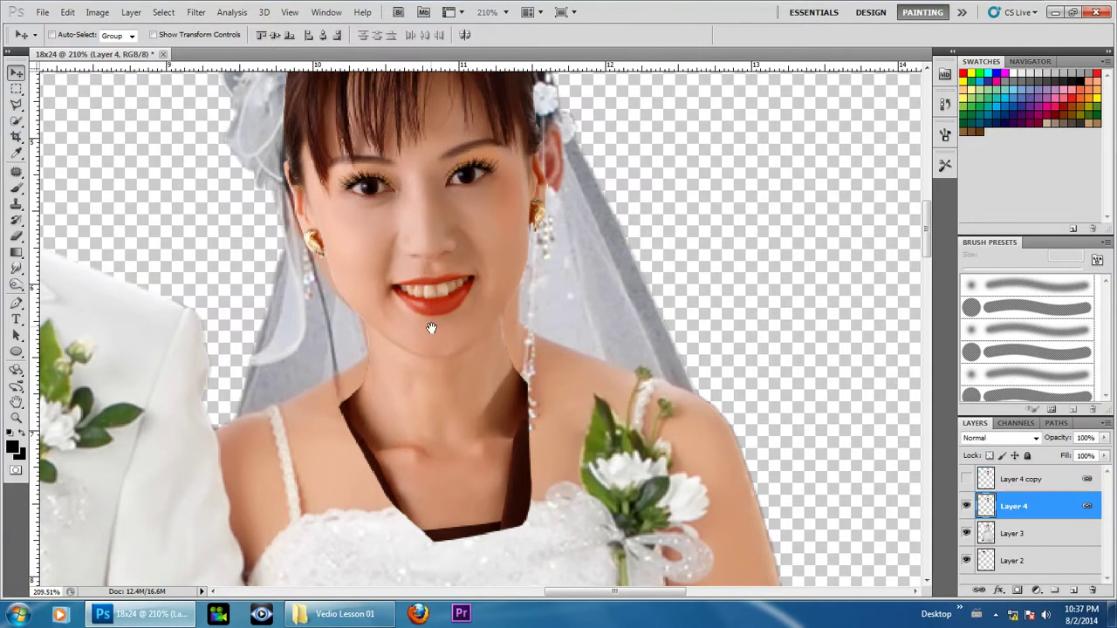
# Step: Set up the Eraser with a soft round tip, about 51% opacity and 53% flow
pyautogui.click(16, 206)
pyautogui.click(17, 235)
pyautogui.click(52, 235)
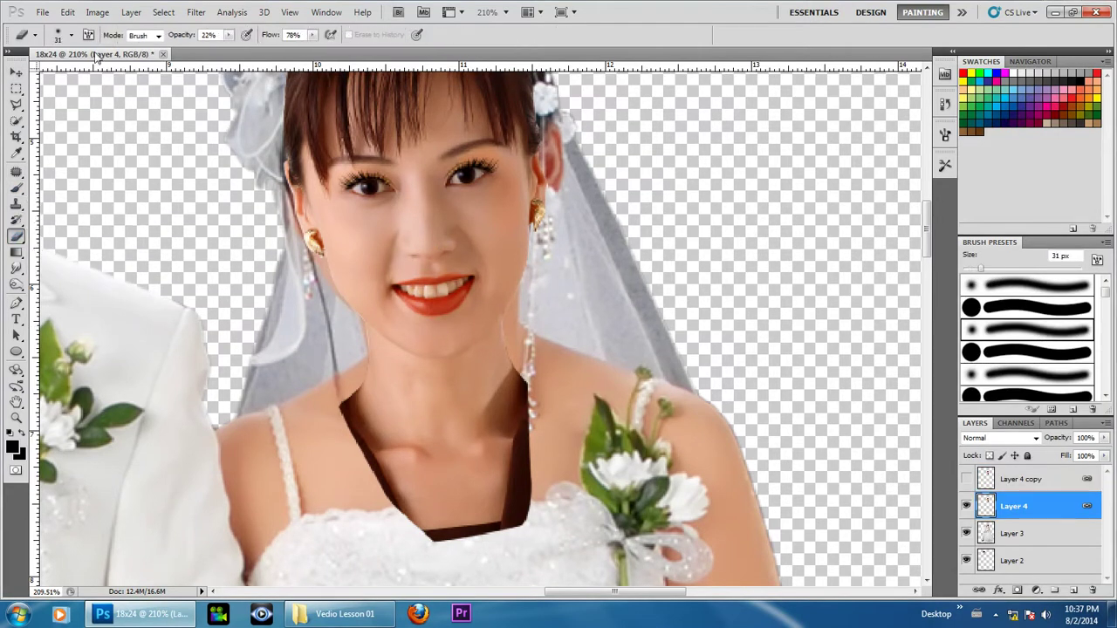
pyautogui.click(61, 39)
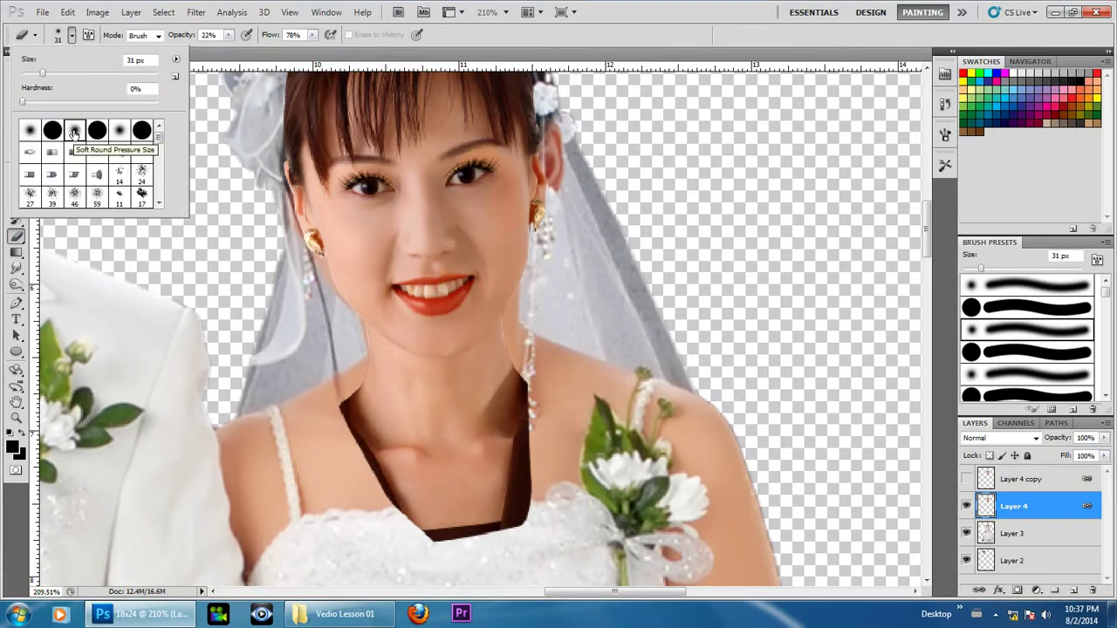
pyautogui.click(228, 35)
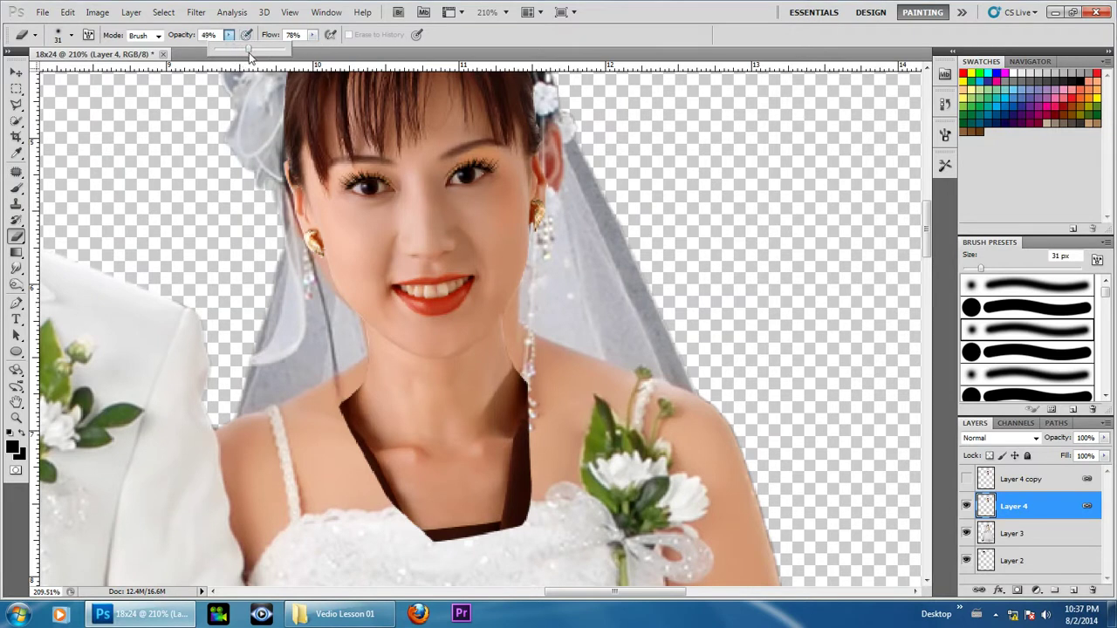
pyautogui.click(311, 35)
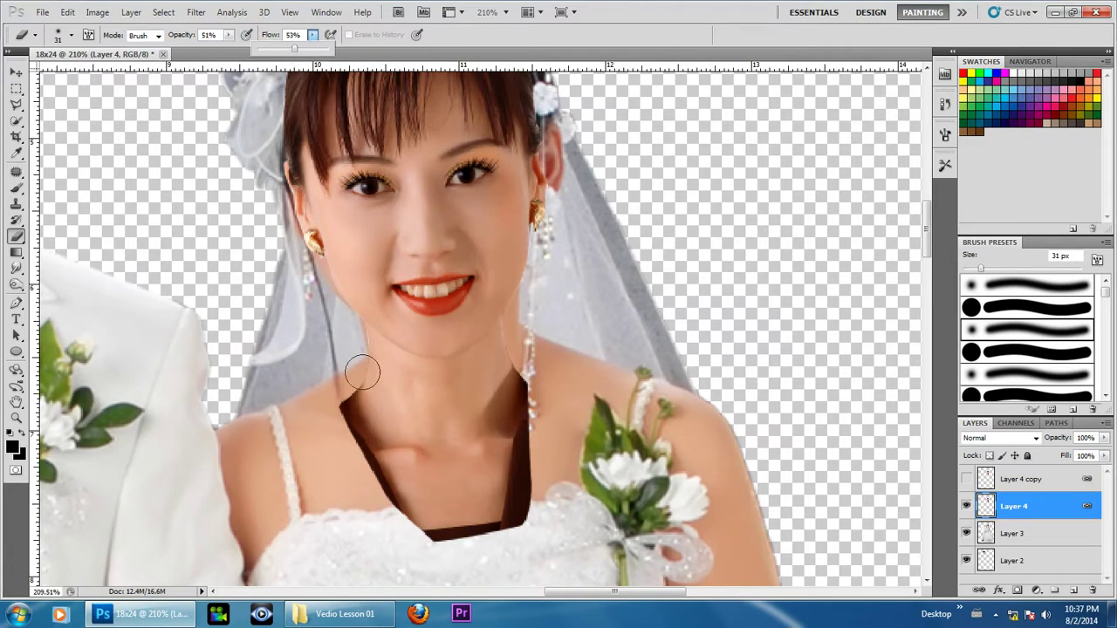
# Step: Softly erase the face layer along the neck to reveal the necklace and neckline
pyautogui.click(485, 389)
pyautogui.moveTo(488, 419)
pyautogui.mouseDown()
pyautogui.moveTo(525, 354)
pyautogui.moveTo(486, 419)
pyautogui.moveTo(510, 373)
pyautogui.moveTo(449, 386)
pyautogui.moveTo(337, 371)
pyautogui.moveTo(350, 388)
pyautogui.moveTo(335, 366)
pyautogui.moveTo(367, 419)
pyautogui.moveTo(436, 456)
pyautogui.moveTo(362, 431)
pyautogui.moveTo(317, 361)
pyautogui.moveTo(424, 543)
pyautogui.moveTo(392, 506)
pyautogui.moveTo(456, 559)
pyautogui.moveTo(486, 510)
pyautogui.moveTo(463, 473)
pyautogui.moveTo(511, 420)
pyautogui.moveTo(393, 461)
pyautogui.moveTo(445, 434)
pyautogui.mouseUp()
pyautogui.moveTo(558, 451)
pyautogui.mouseDown()
pyautogui.moveTo(526, 516)
pyautogui.moveTo(509, 483)
pyautogui.moveTo(499, 500)
pyautogui.moveTo(375, 536)
pyautogui.moveTo(549, 474)
pyautogui.mouseUp()
pyautogui.press(']')
pyautogui.press(']')
pyautogui.press(']')
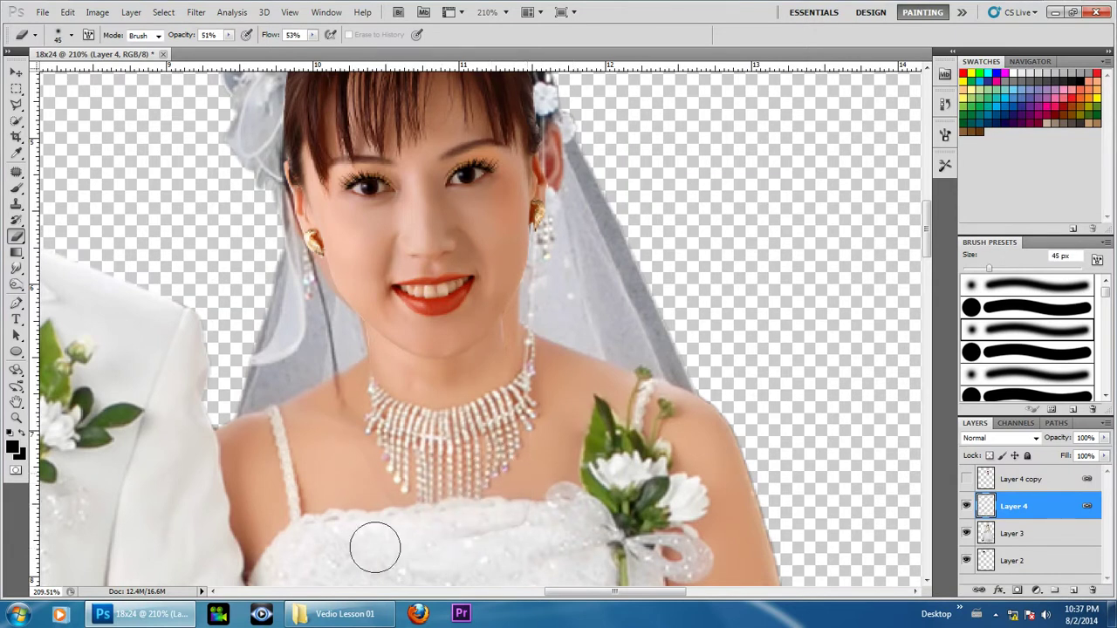
pyautogui.scroll(2, 499, 311)
pyautogui.scroll(2, 486, 394)
pyautogui.press('[')
pyautogui.press('[')
pyautogui.press('[')
pyautogui.press('[')
pyautogui.press('[')
pyautogui.press('[')
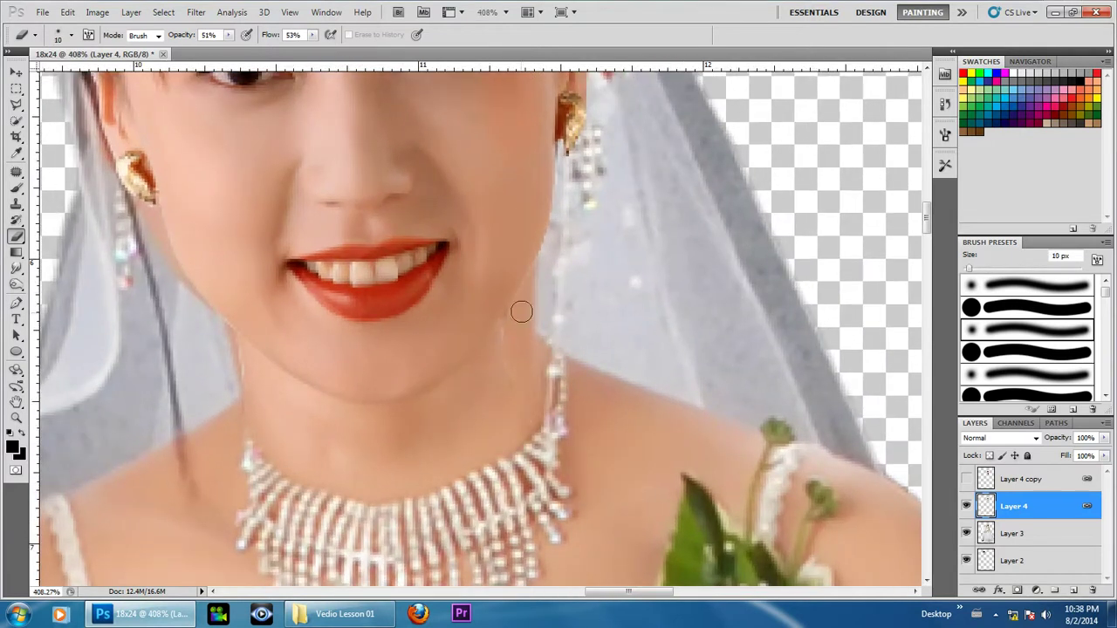
pyautogui.press(']')
pyautogui.press('[')
pyautogui.press('[')
pyautogui.scroll(-5, 279, 406)
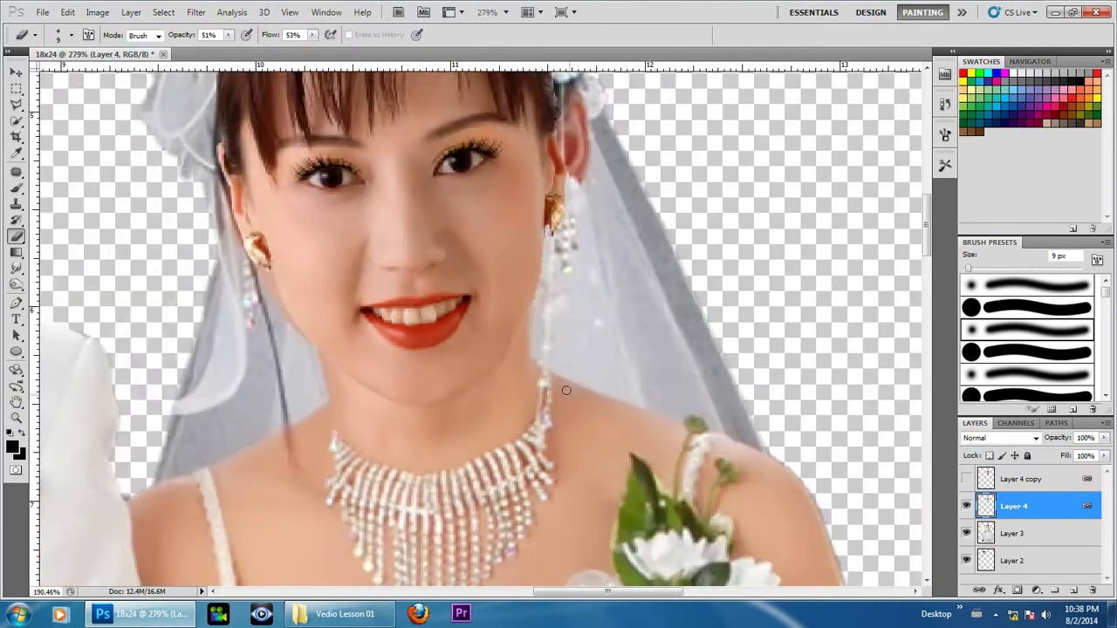
pyautogui.scroll(2, 504, 332)
pyautogui.scroll(2, 503, 333)
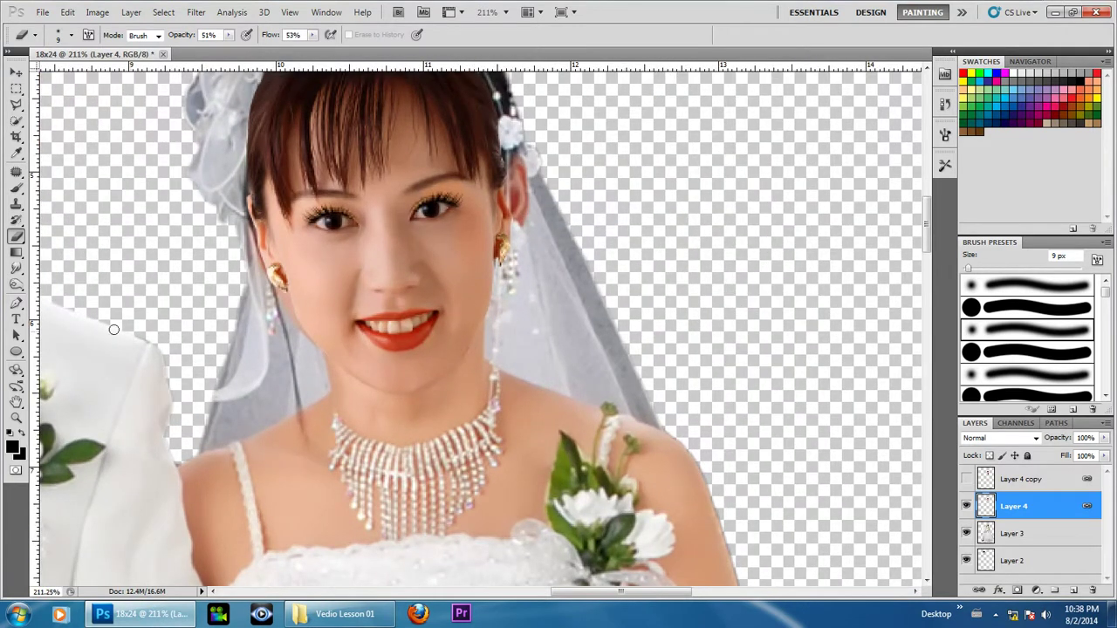
pyautogui.press('p')
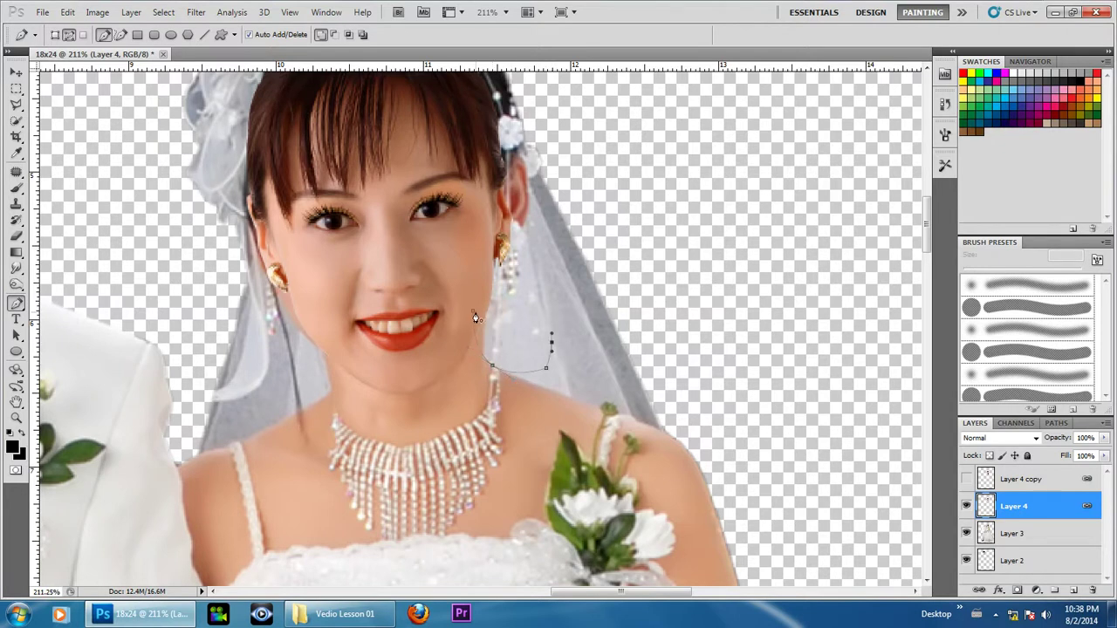
# Step: Turn the two jaw-side pen outlines into a selection feathered by 2 pixels
pyautogui.moveTo(330, 391); pyautogui.dragTo(322, 395)
pyautogui.scroll(-2, 472, 286)
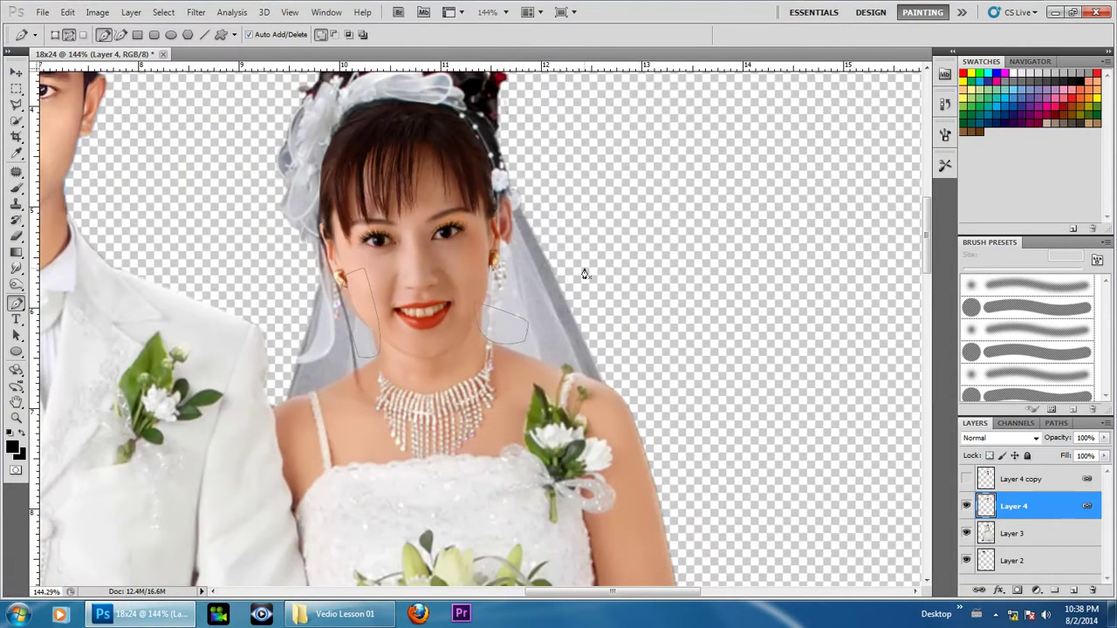
pyautogui.hotkey('ctrl', 'Return')
pyautogui.click(163, 13)
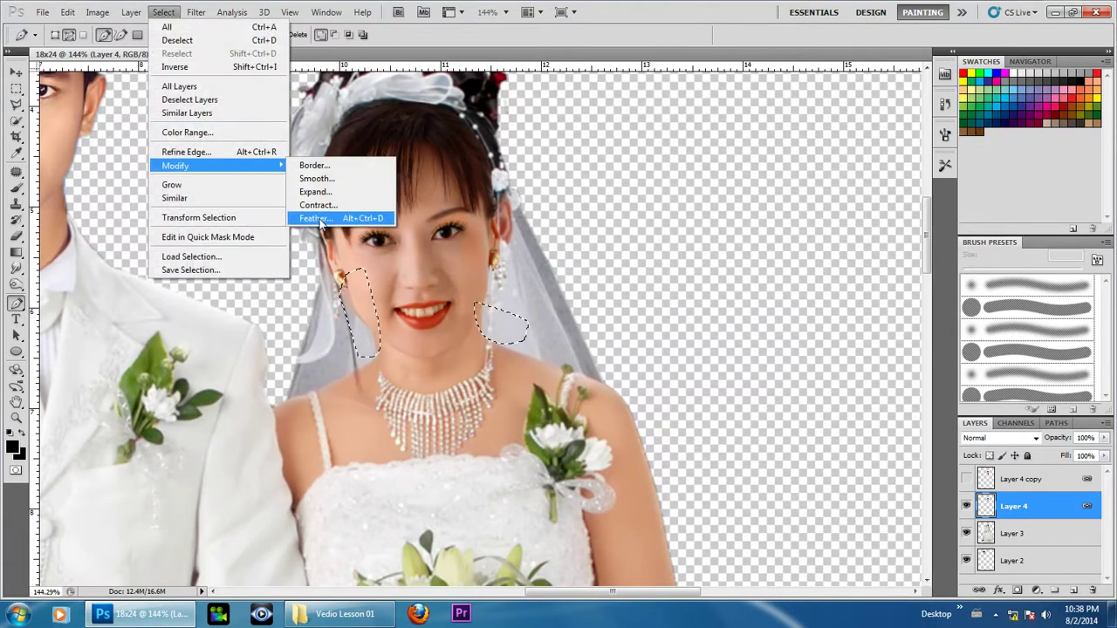
pyautogui.click(321, 219)
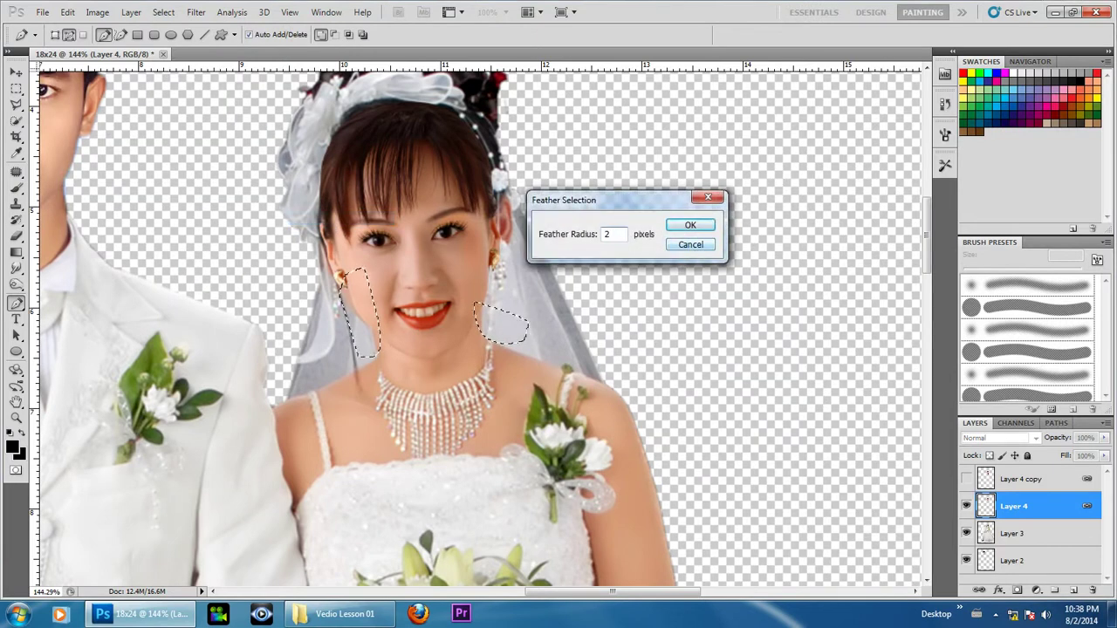
pyautogui.click(689, 225)
pyautogui.scroll(2, 489, 360)
pyautogui.scroll(1, 489, 360)
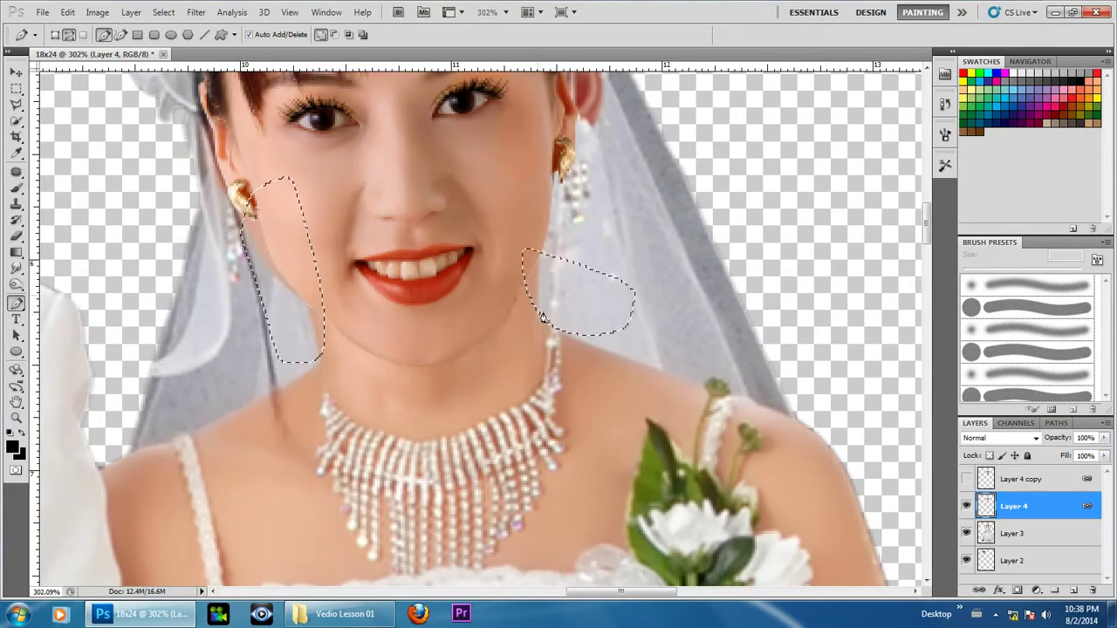
# Step: Toggle the face layer's visibility on and off to compare the result
pyautogui.click(967, 512)
pyautogui.click(967, 511)
pyautogui.click(967, 511)
pyautogui.click(967, 508)
# Step: Clone veil texture over the lower-left jaw-side area on Layer 3
pyautogui.click(1023, 534)
pyautogui.click(16, 202)
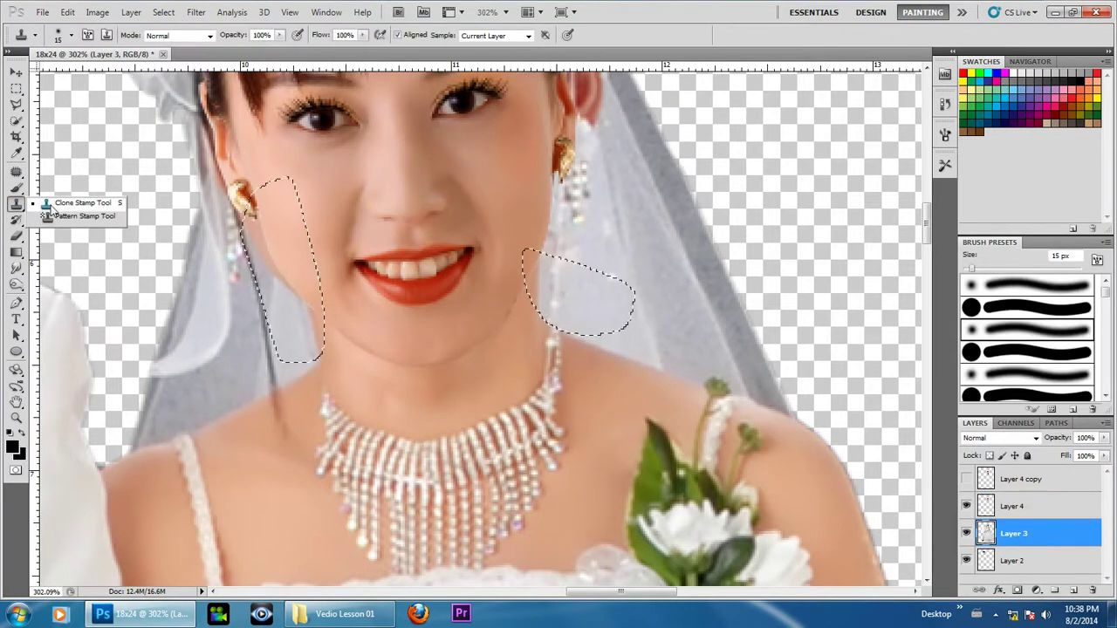
pyautogui.scroll(1, 539, 322)
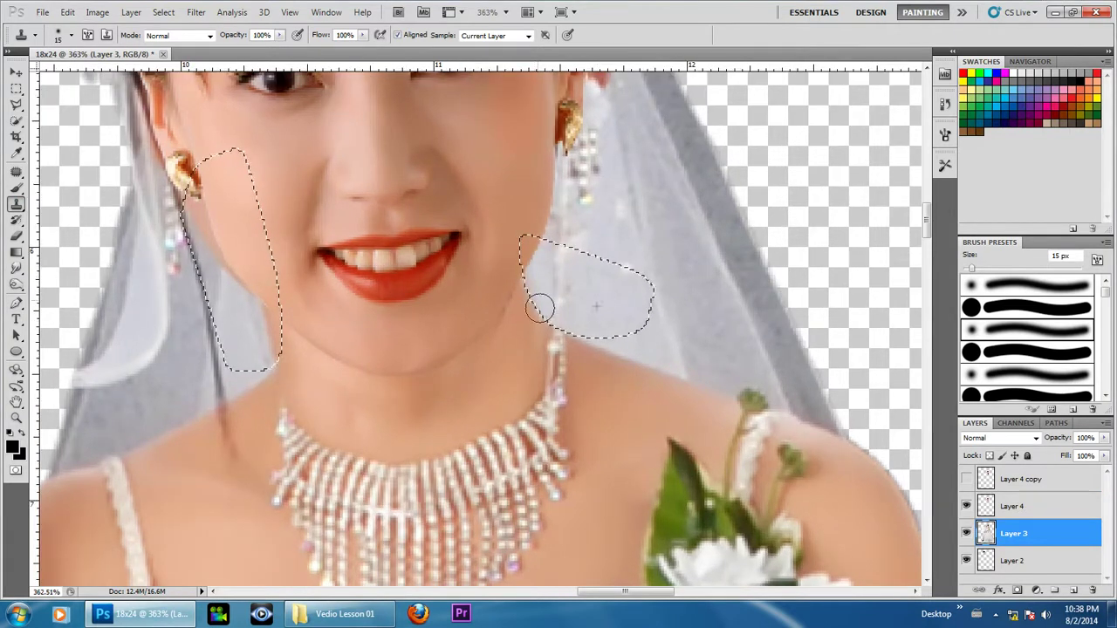
pyautogui.keyDown('alt'); pyautogui.click(249, 352); pyautogui.keyUp('alt')
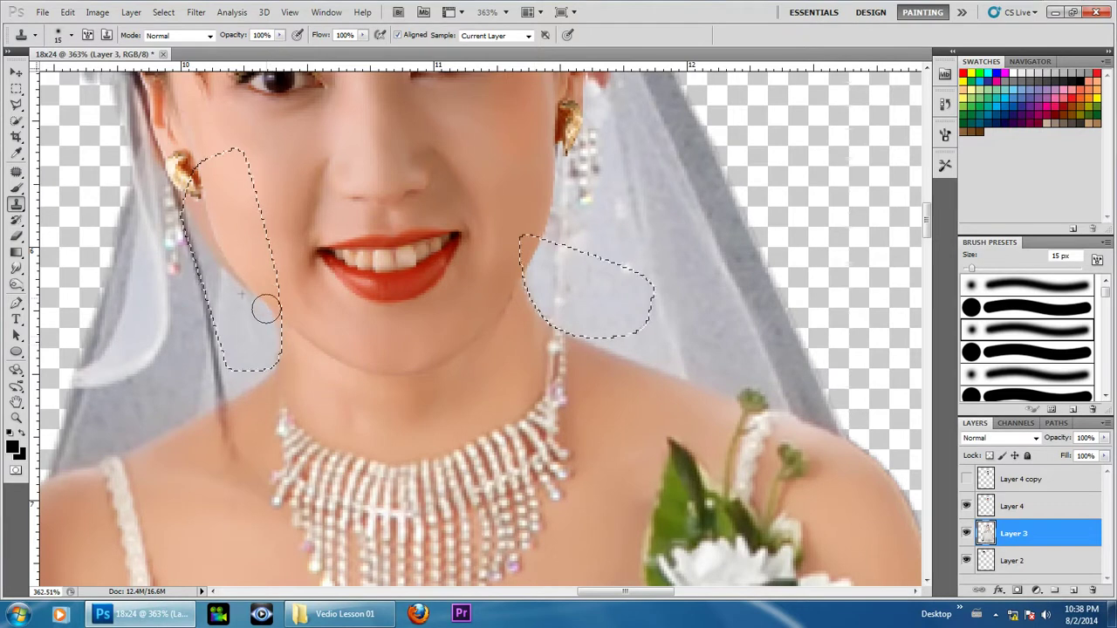
pyautogui.moveTo(270, 320)
pyautogui.mouseDown()
pyautogui.moveTo(234, 252)
pyautogui.moveTo(234, 286)
pyautogui.mouseUp()
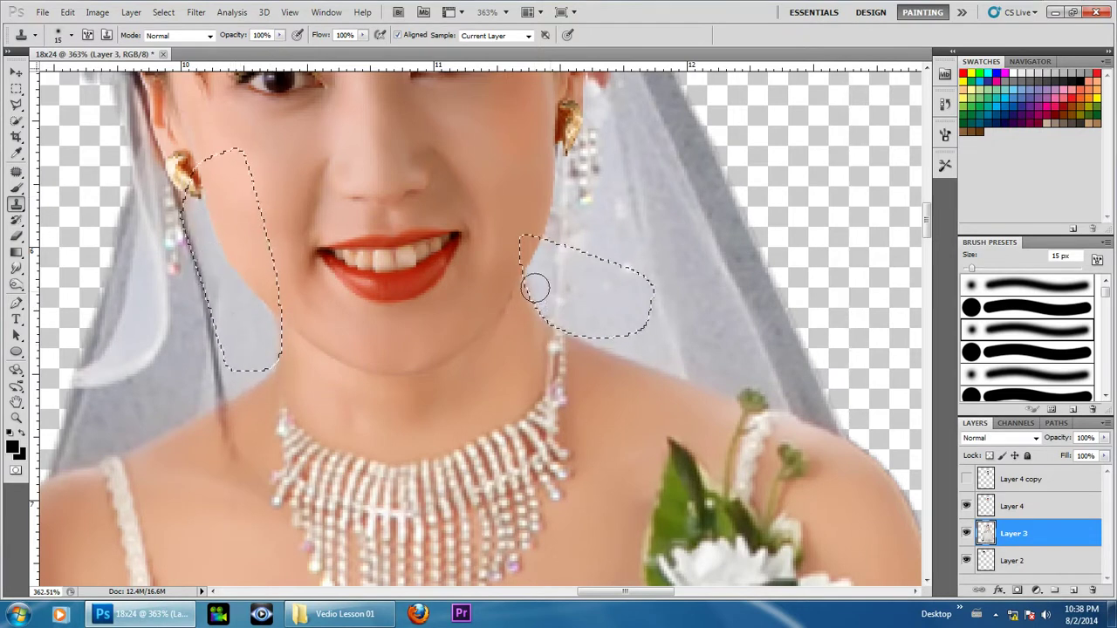
pyautogui.scroll(-1, 587, 300)
pyautogui.scroll(-1, 588, 300)
pyautogui.scroll(2, 602, 349)
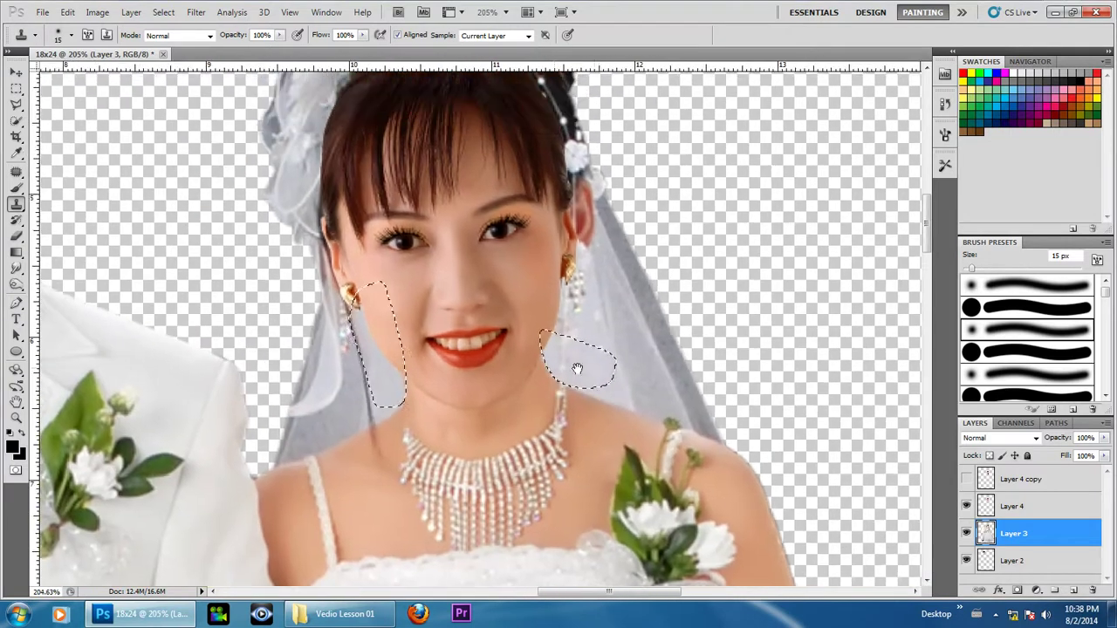
# Step: Deselect, then clone over the ear edge, earring dangle and hair strand beside the earring
pyautogui.hotkey('ctrl', 'd')
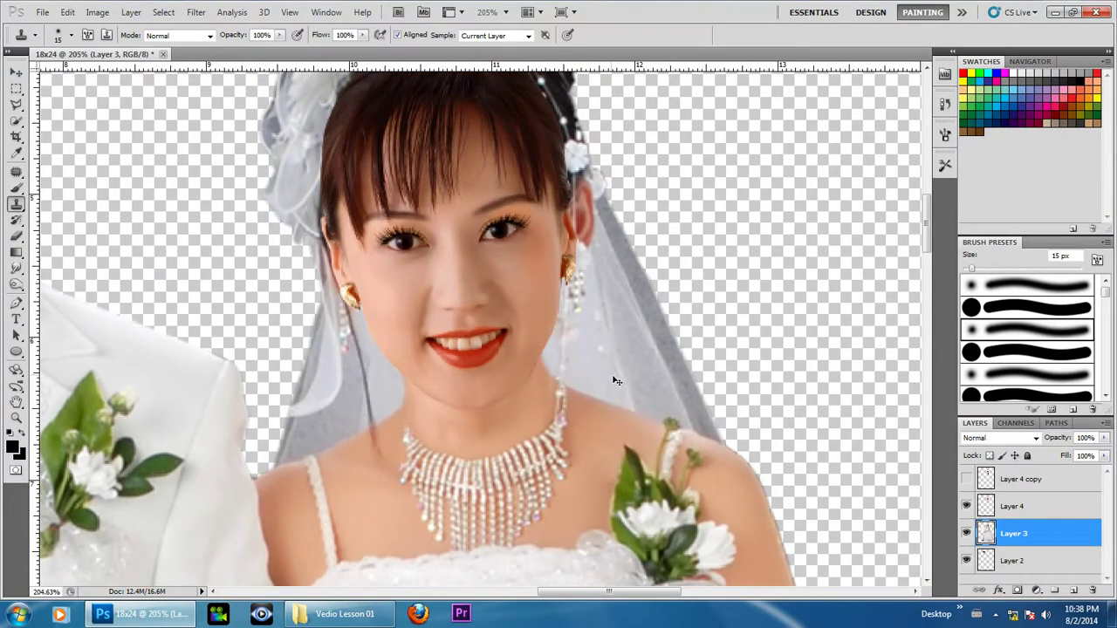
pyautogui.moveTo(629, 377); pyautogui.dragTo(618, 420)
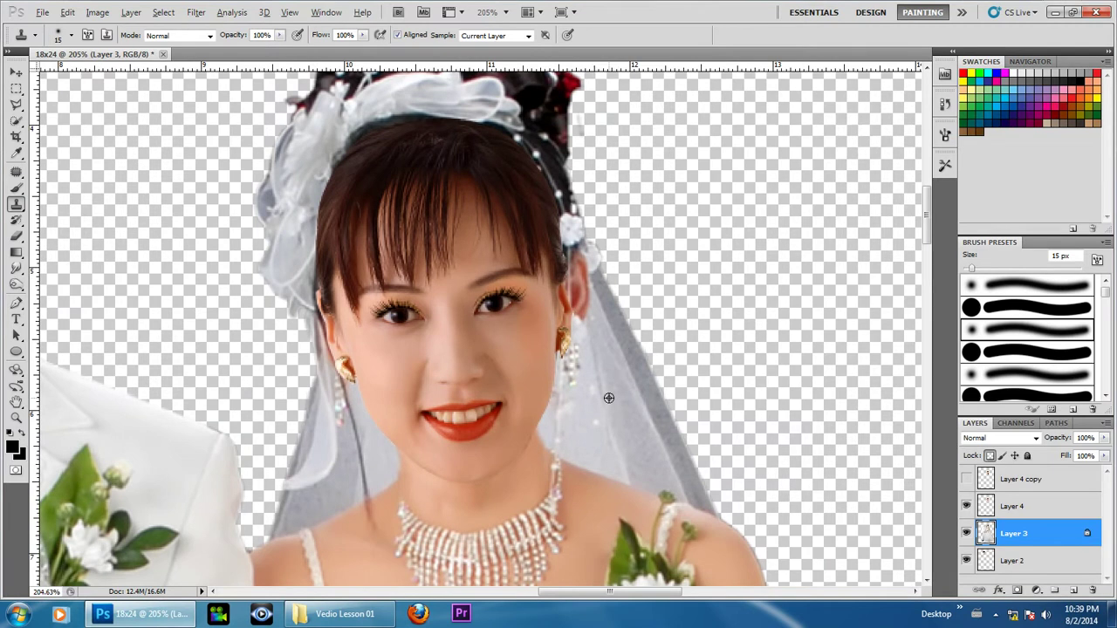
pyautogui.moveTo(587, 319); pyautogui.dragTo(576, 342)
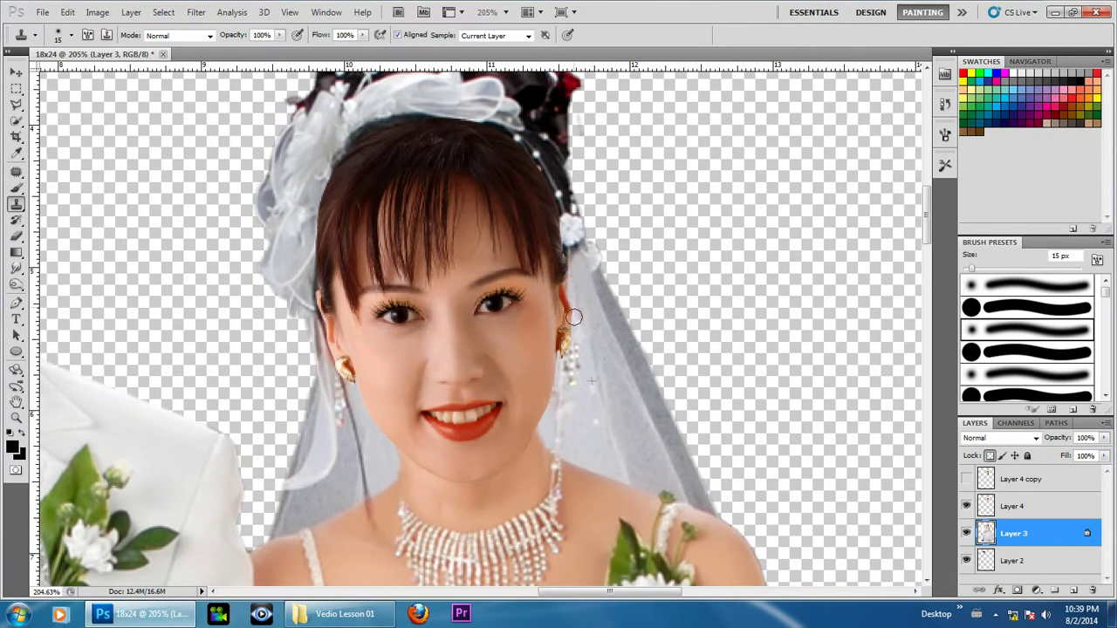
pyautogui.moveTo(346, 422)
pyautogui.mouseDown()
pyautogui.moveTo(357, 494)
pyautogui.moveTo(366, 449)
pyautogui.mouseUp()
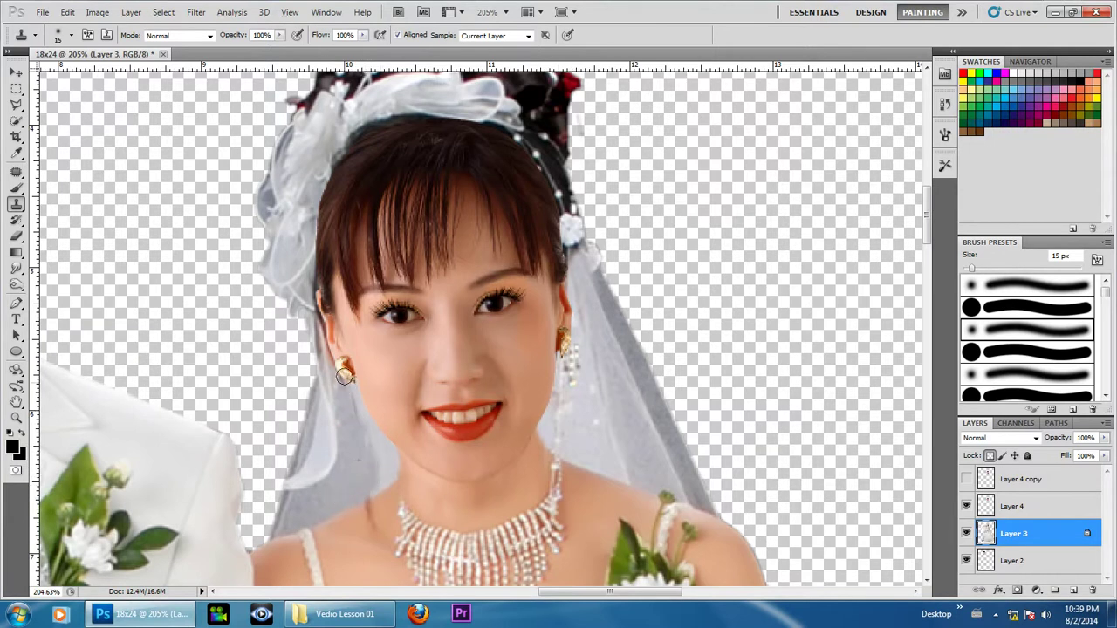
pyautogui.moveTo(343, 375); pyautogui.dragTo(326, 346)
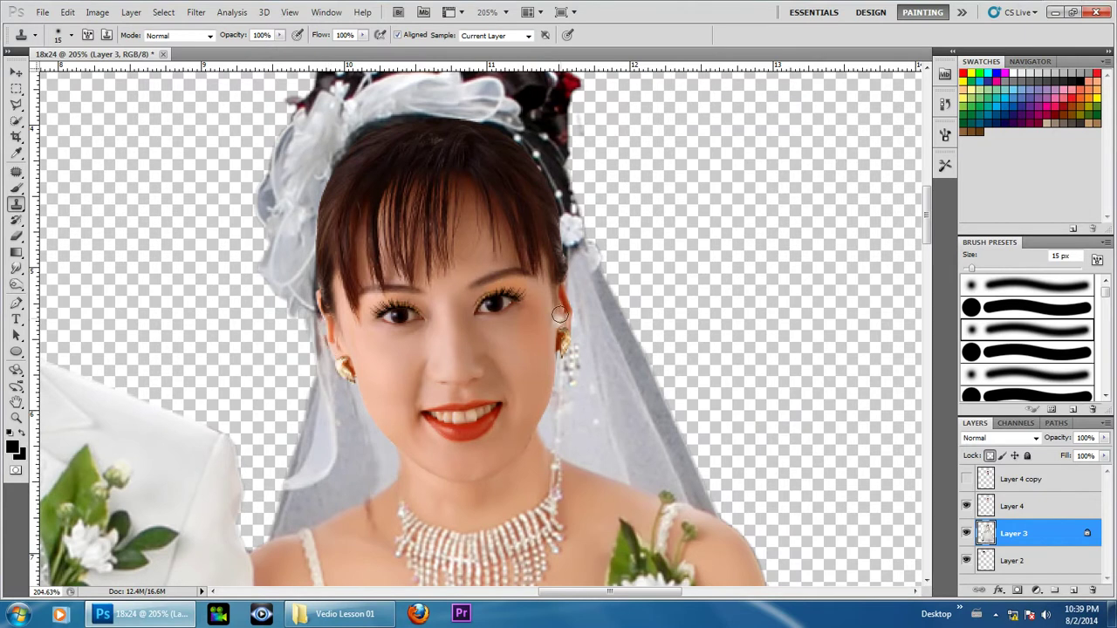
pyautogui.scroll(-5, 588, 252)
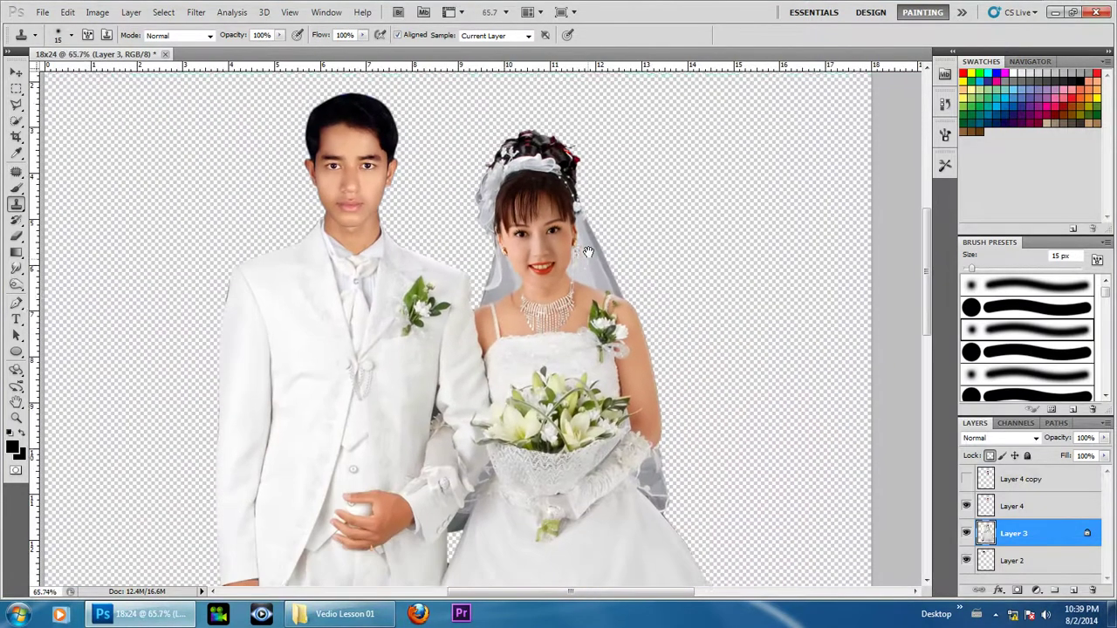
# Step: With the Move tool, briefly select Layer 4, then return to Layer 3
pyautogui.scroll(-1, 588, 252)
pyautogui.scroll(2, 708, 251)
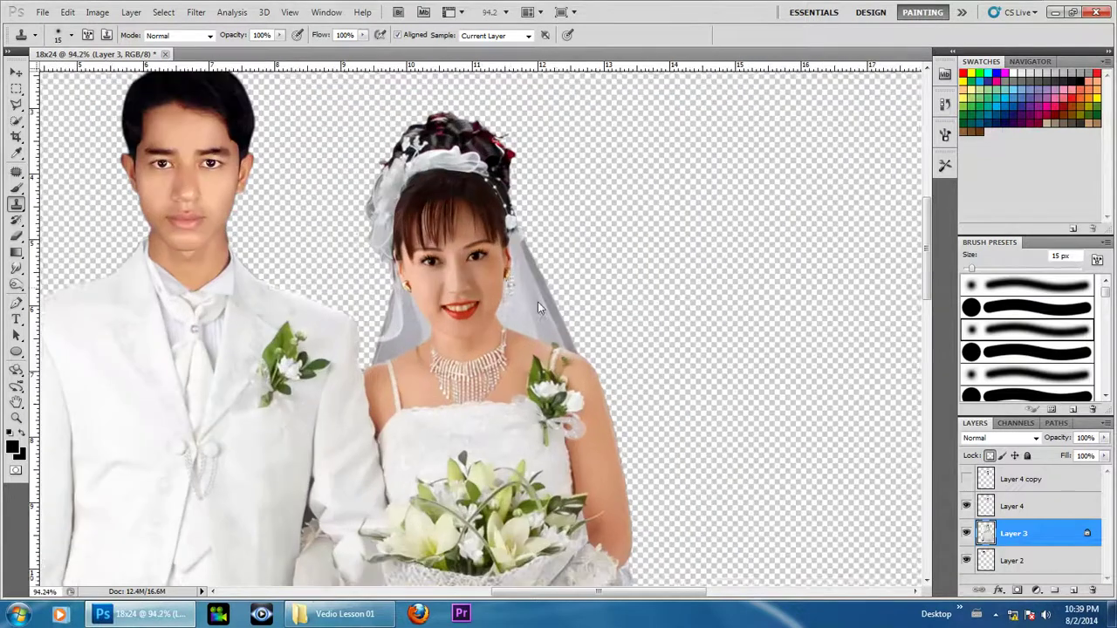
pyautogui.click(13, 73)
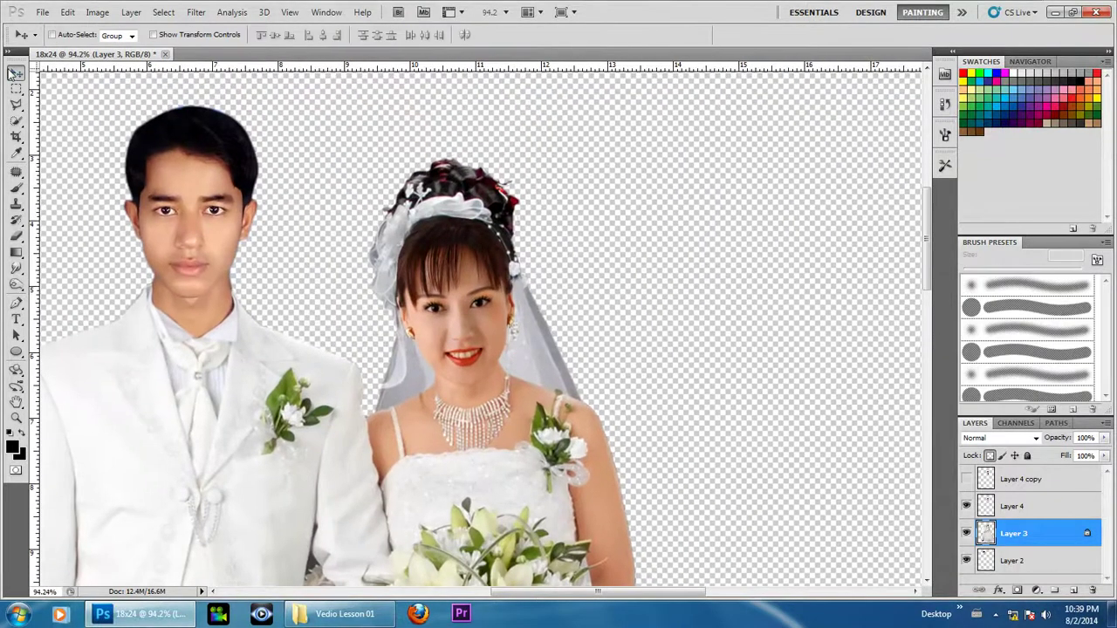
pyautogui.click(1033, 513)
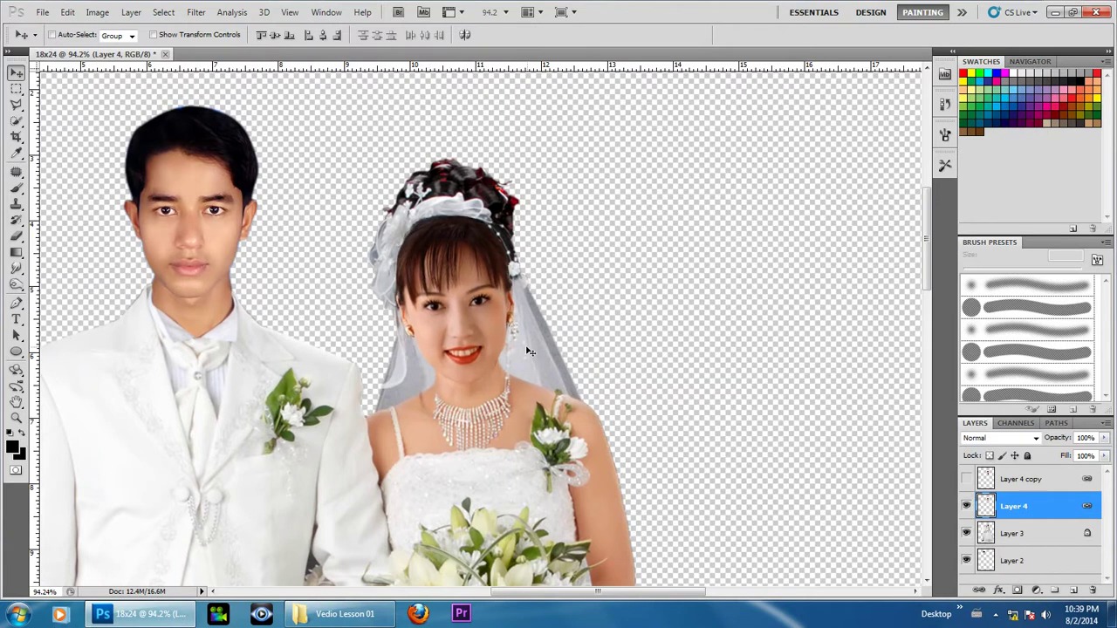
pyautogui.scroll(1, 528, 350)
pyautogui.scroll(1, 506, 346)
pyautogui.scroll(1, 505, 345)
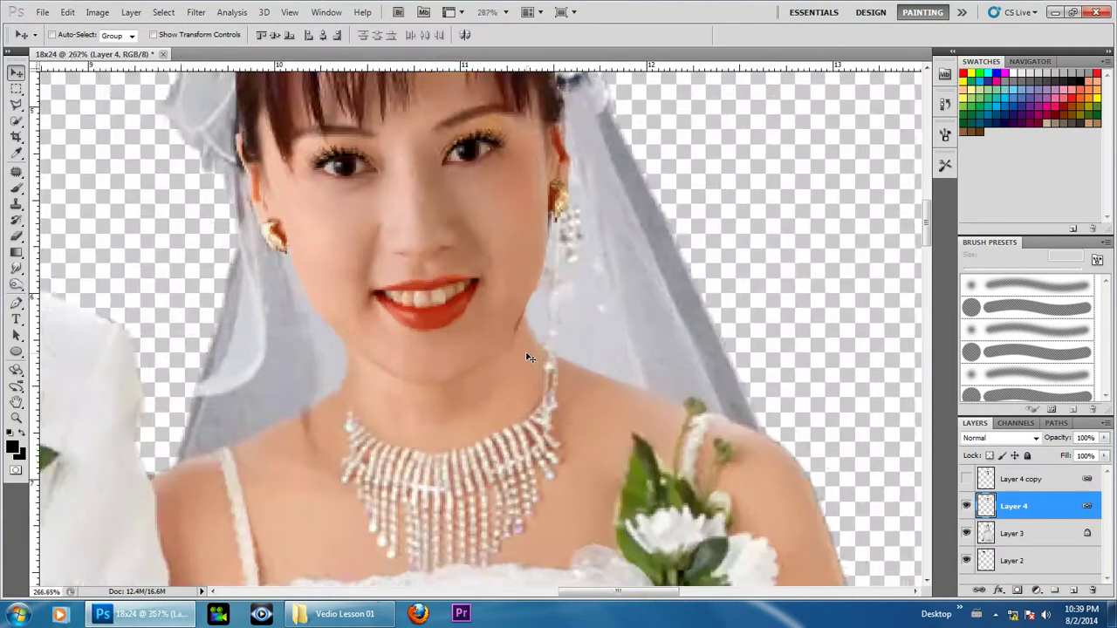
pyautogui.scroll(2, 523, 345)
pyautogui.click(994, 532)
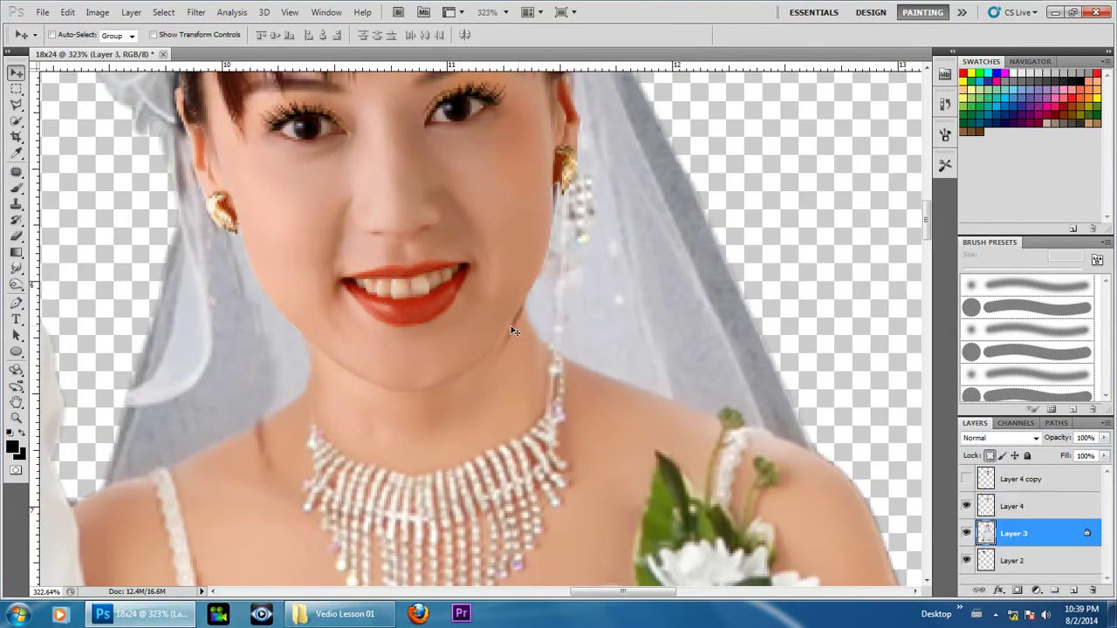
# Step: Size the Smudge brush to 25 px, then switch to the Eraser at 30 px
pyautogui.click(16, 269)
pyautogui.press('[')
pyautogui.press('[')
pyautogui.press('[')
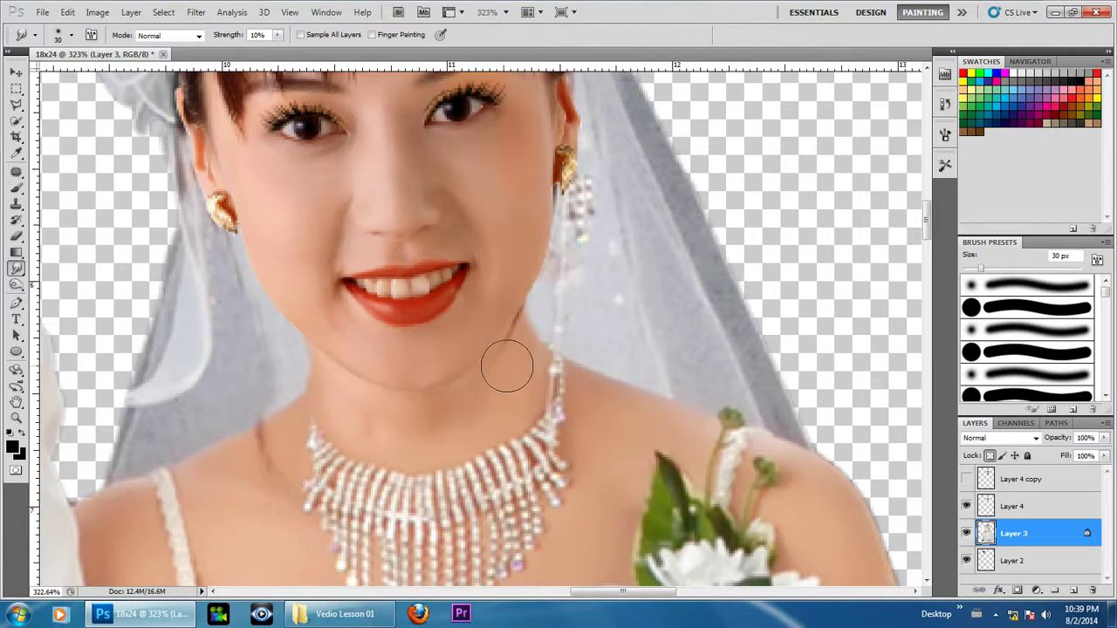
pyautogui.press('[')
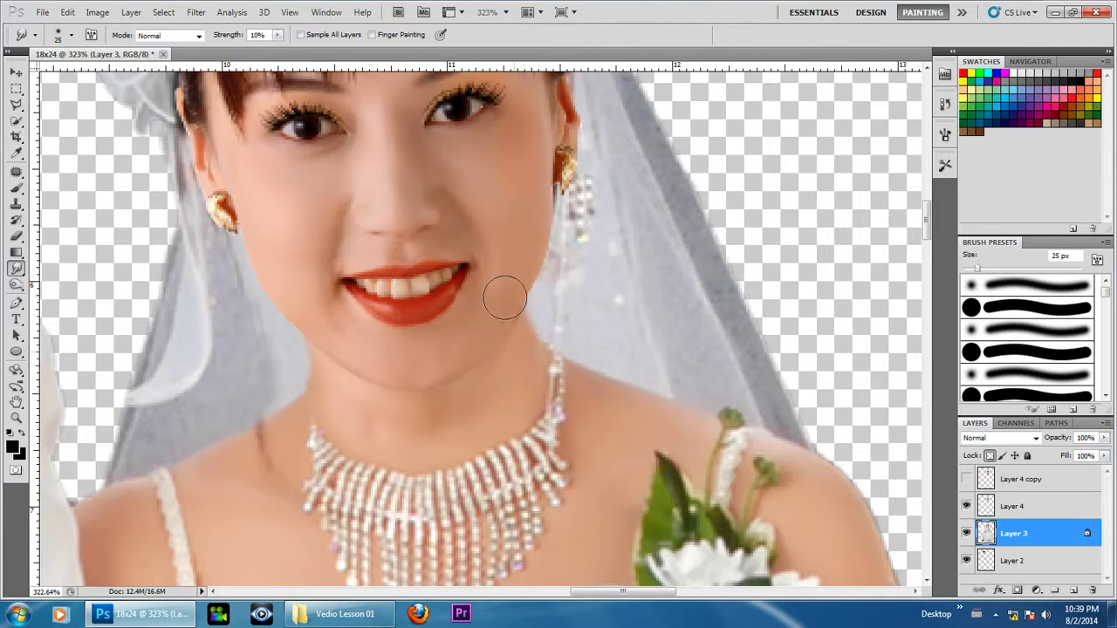
pyautogui.press('[')
pyautogui.press(']')
pyautogui.scroll(-3, 462, 297)
pyautogui.scroll(3, 462, 296)
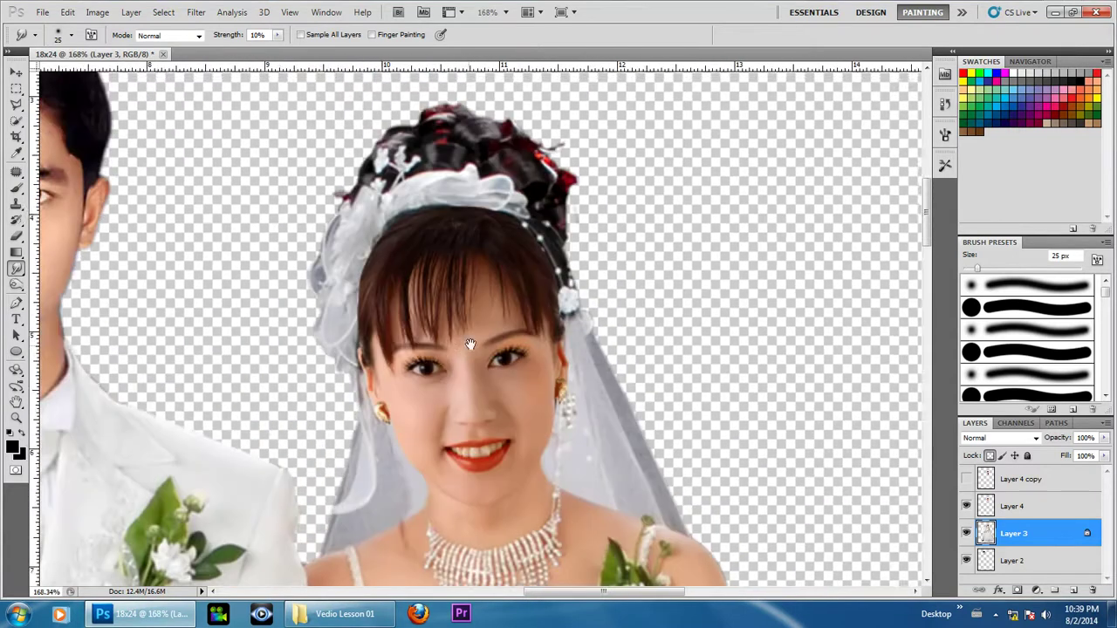
pyautogui.scroll(1, 481, 250)
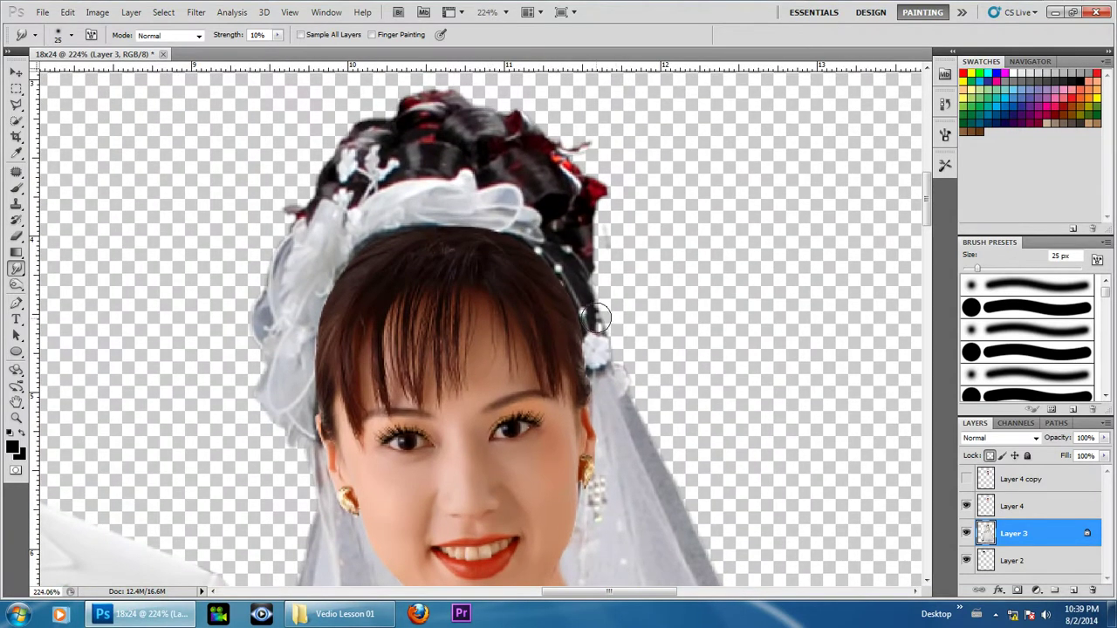
pyautogui.click(15, 236)
pyautogui.press(']')
pyautogui.press(']')
pyautogui.press(']')
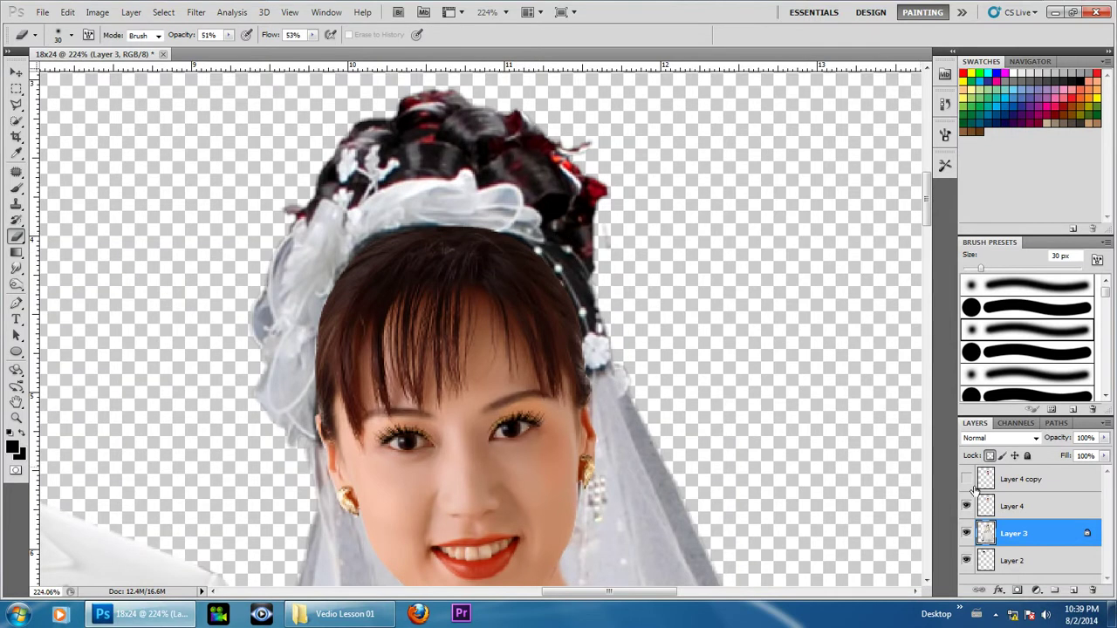
# Step: On Layer 4, erase the veil left of the bride's hair with the 30 px eraser
pyautogui.click(1040, 508)
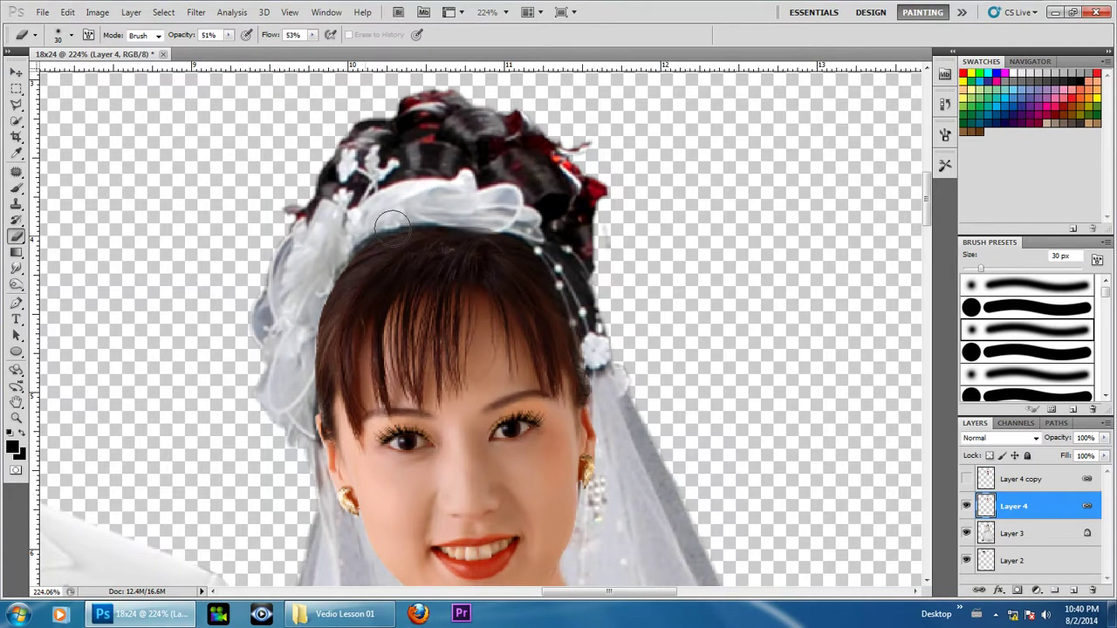
pyautogui.moveTo(330, 297); pyautogui.dragTo(296, 340)
pyautogui.moveTo(289, 386)
pyautogui.mouseDown()
pyautogui.moveTo(282, 392)
pyautogui.moveTo(308, 348)
pyautogui.mouseUp()
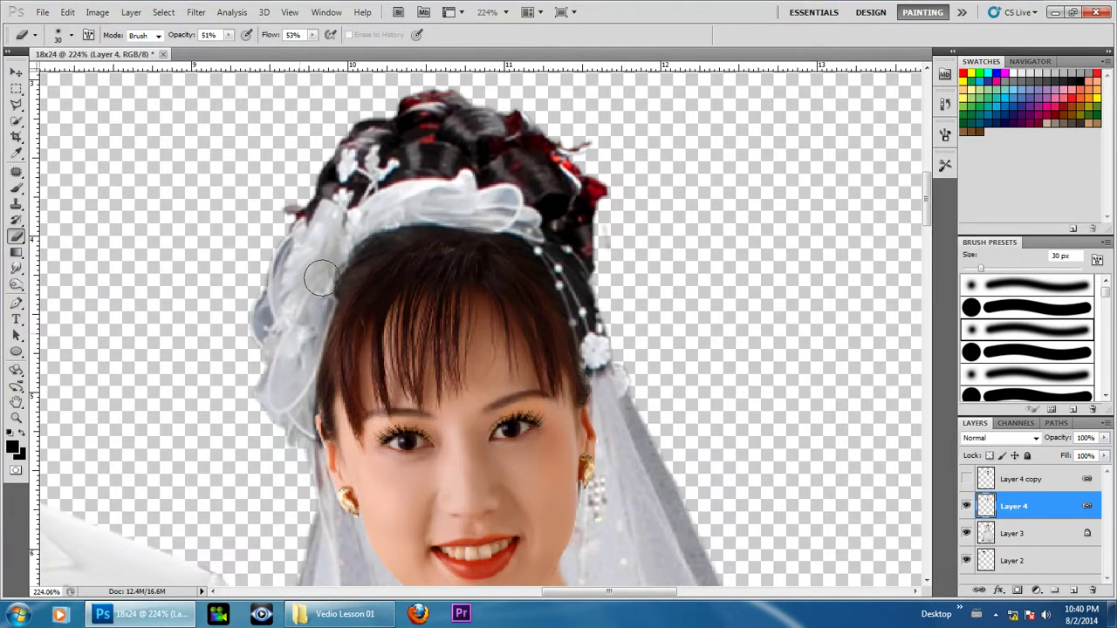
pyautogui.scroll(-5, 590, 212)
pyautogui.scroll(-3, 590, 212)
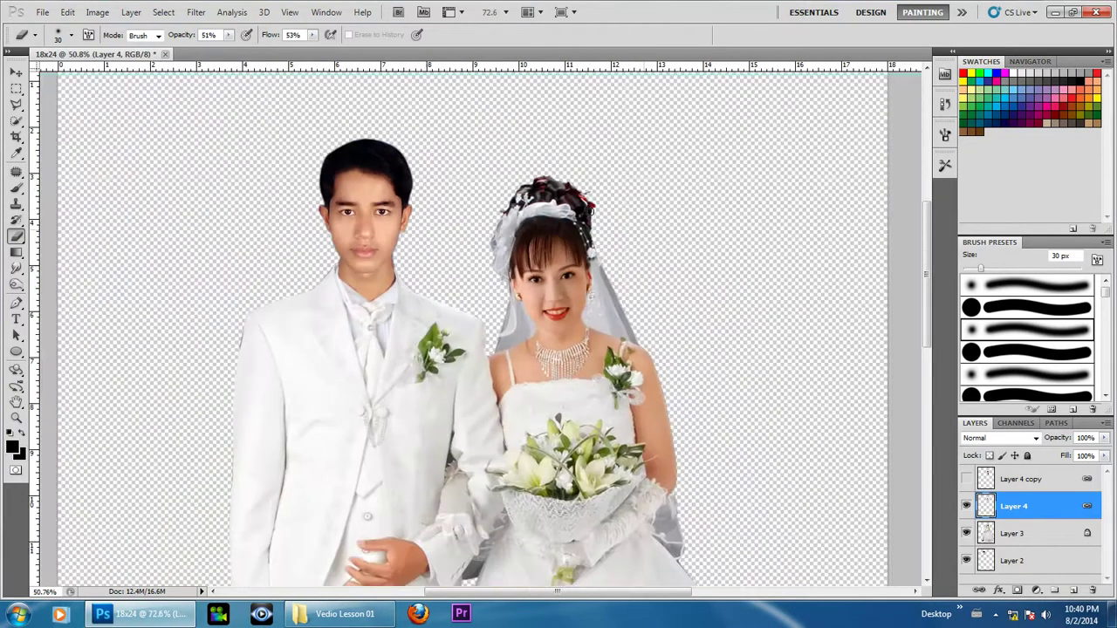
pyautogui.scroll(-2, 611, 227)
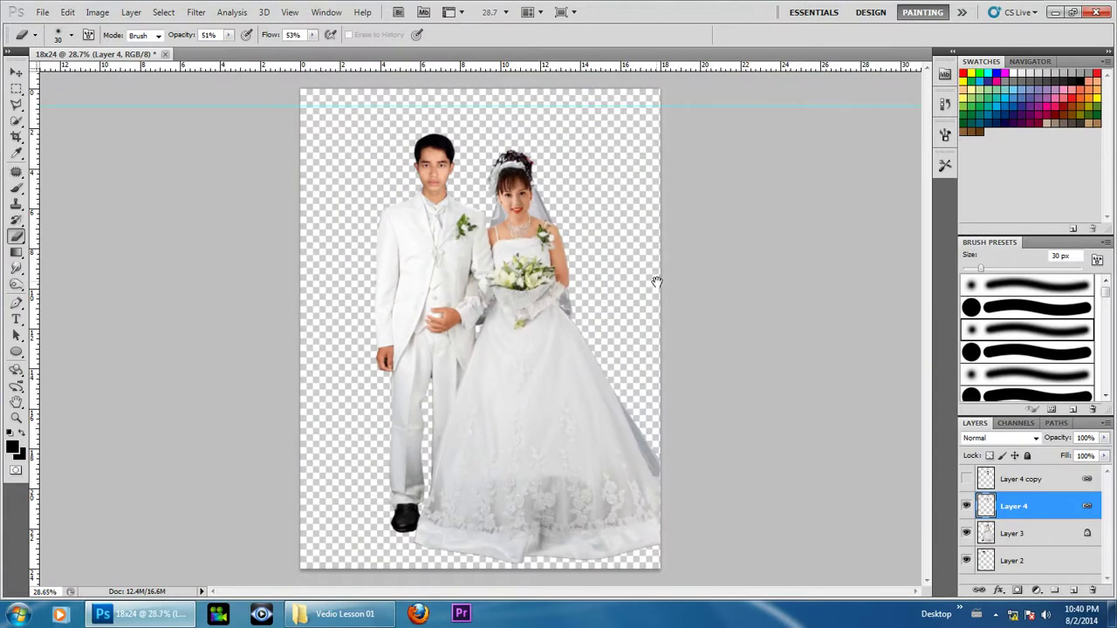
pyautogui.scroll(2, 499, 277)
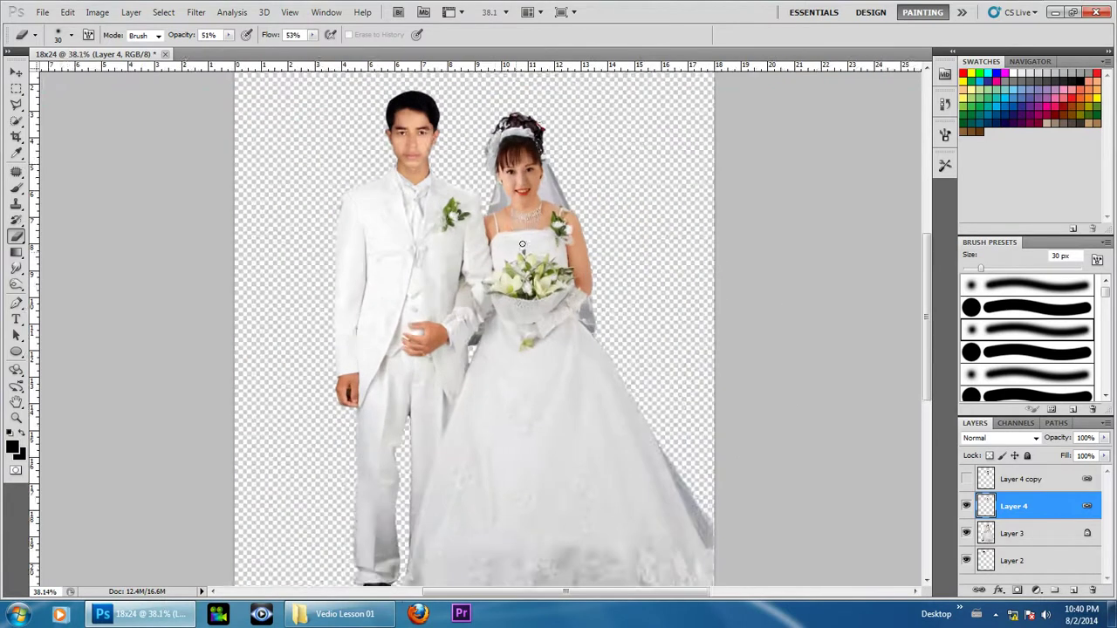
pyautogui.scroll(3, 488, 262)
pyautogui.scroll(3, 454, 266)
pyautogui.scroll(3, 434, 269)
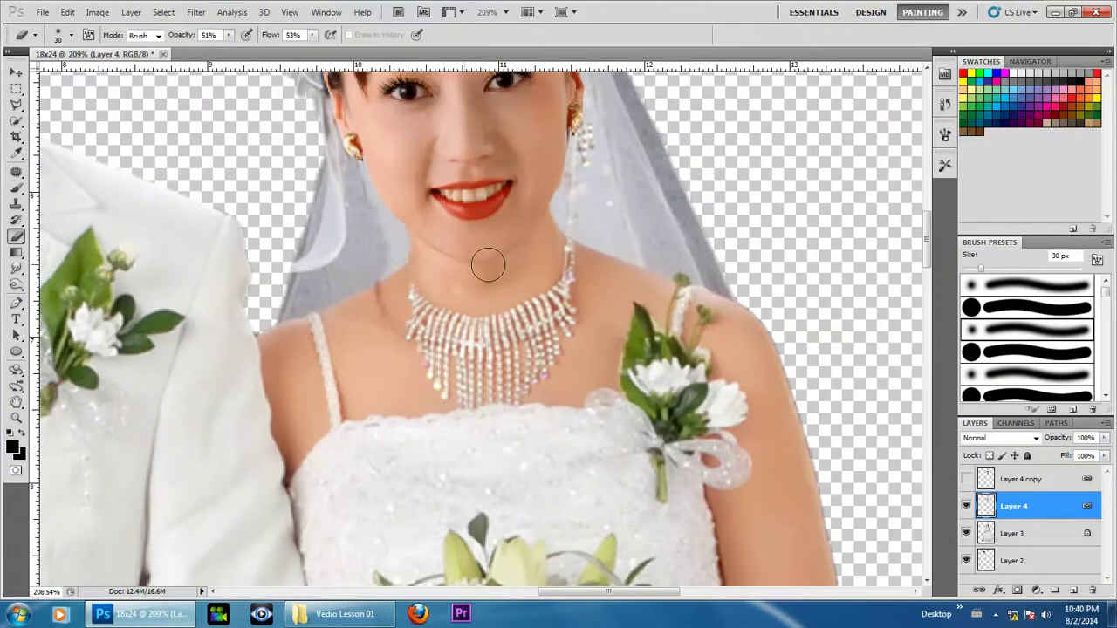
# Step: Switch back to the Clone Stamp with the bride's face in view
pyautogui.moveTo(561, 212); pyautogui.dragTo(544, 308)
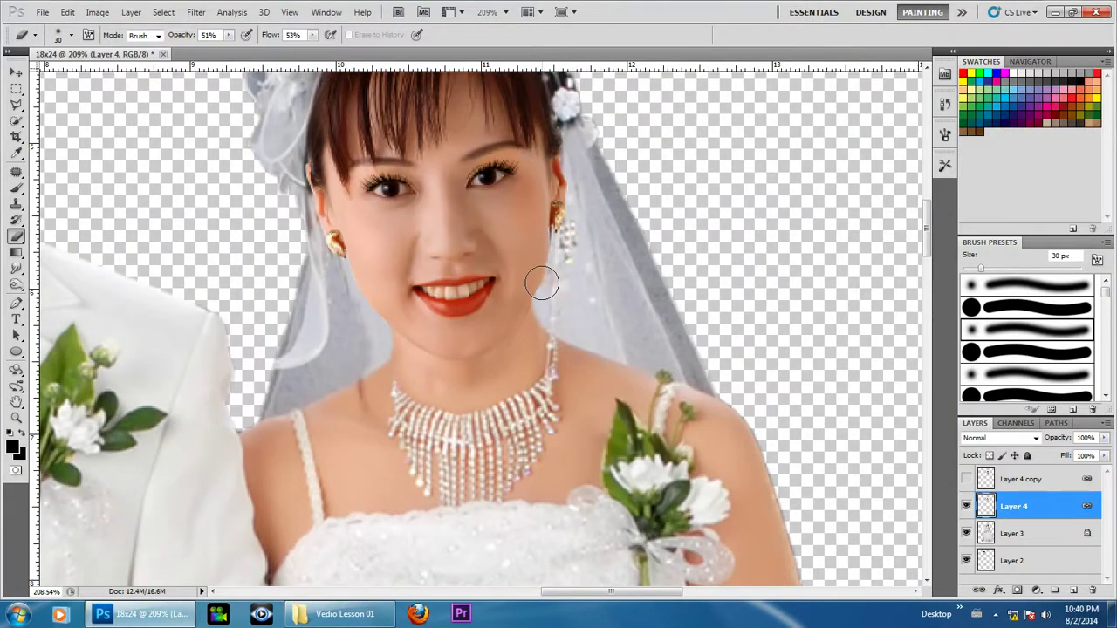
pyautogui.press('s')
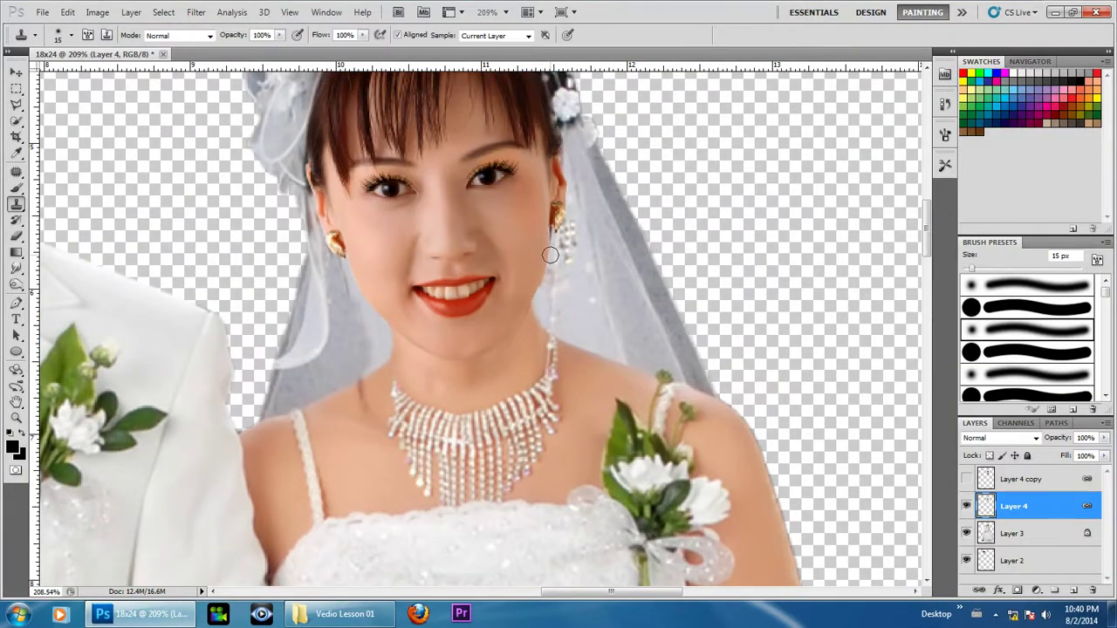
pyautogui.moveTo(578, 304); pyautogui.dragTo(589, 348)
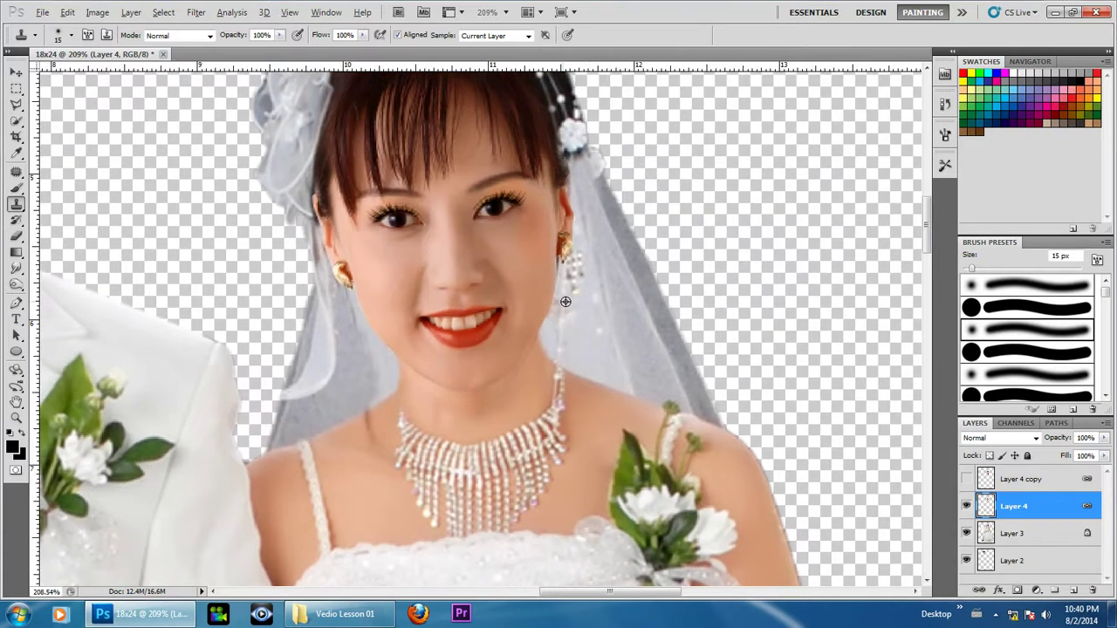
# Step: Zoom out to 24% to see the whole couple, then bring up the File menu
pyautogui.scroll(-3, 555, 280)
pyautogui.scroll(-2, 556, 280)
pyautogui.scroll(-1, 556, 280)
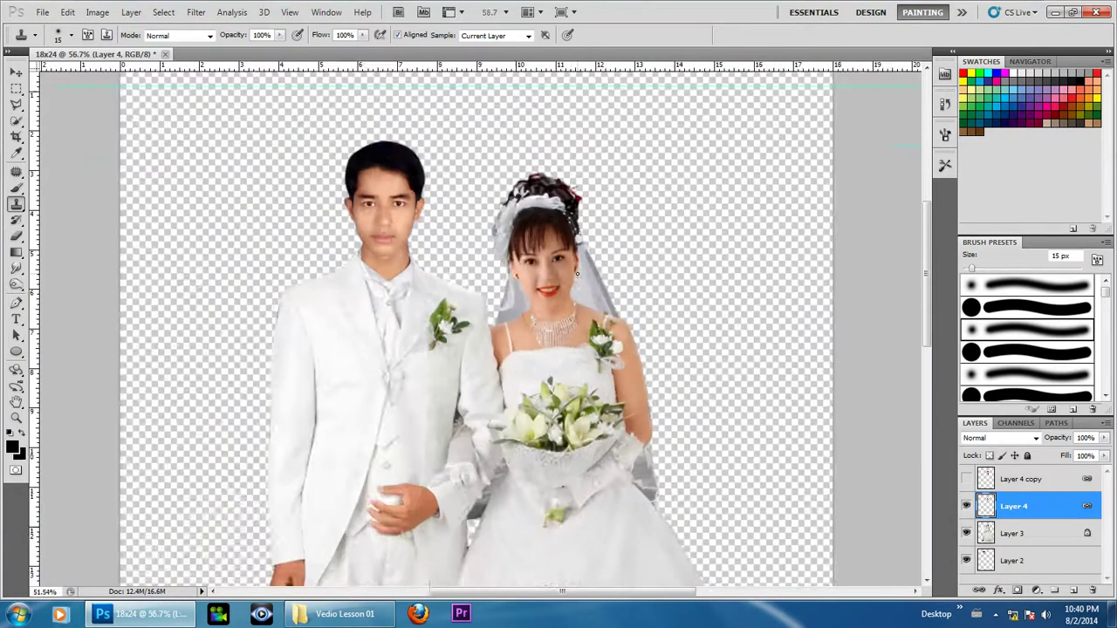
pyautogui.scroll(-1, 556, 280)
pyautogui.moveTo(569, 376); pyautogui.dragTo(575, 333)
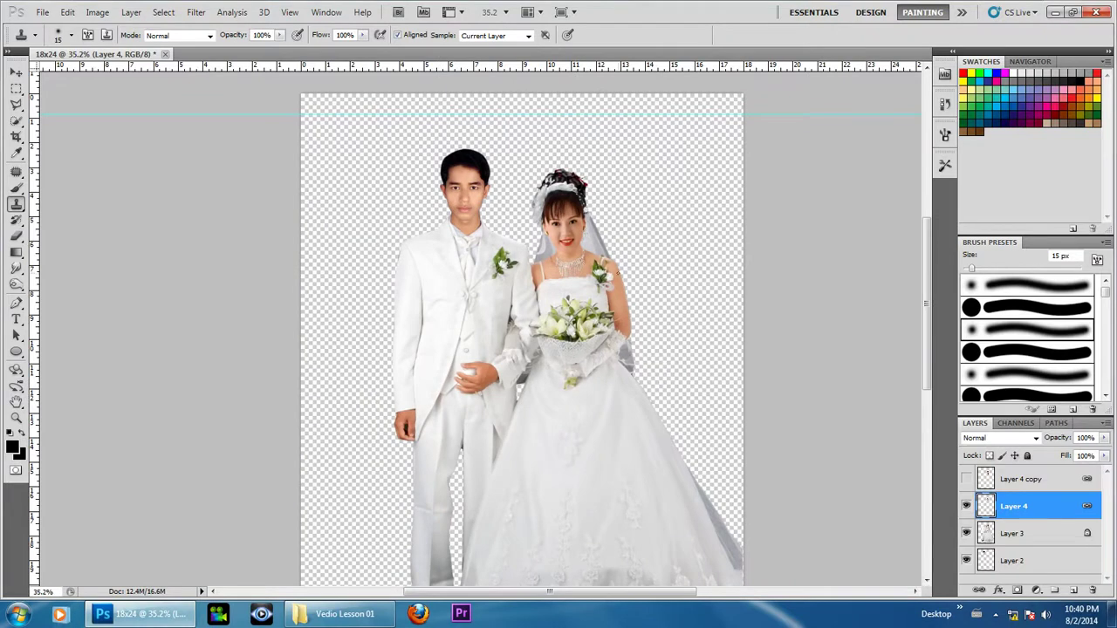
pyautogui.scroll(-1, 599, 273)
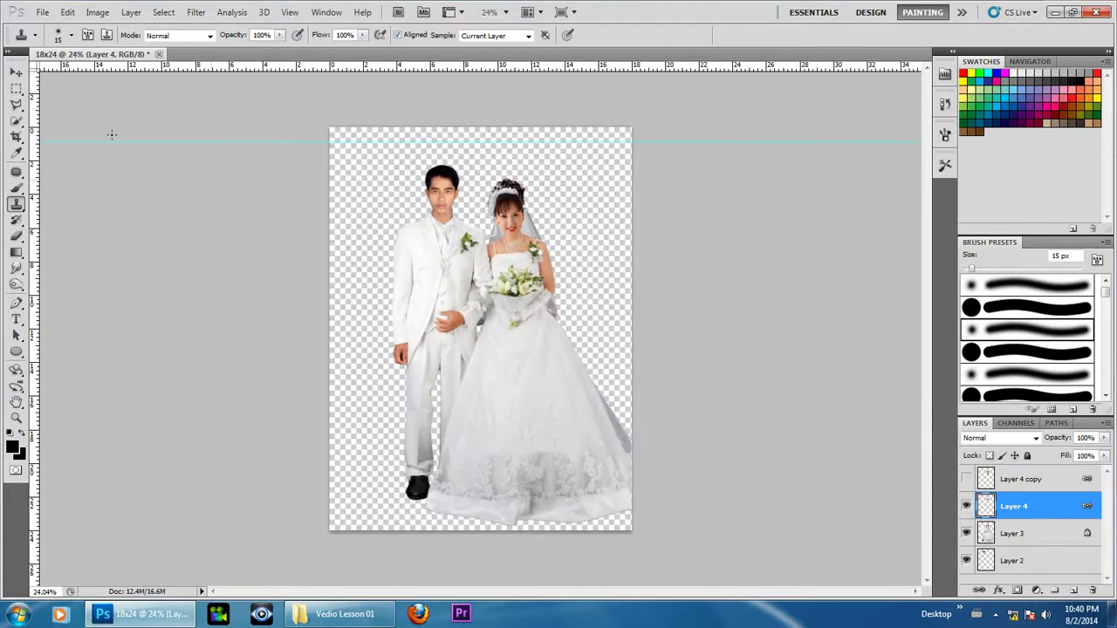
pyautogui.click(42, 13)
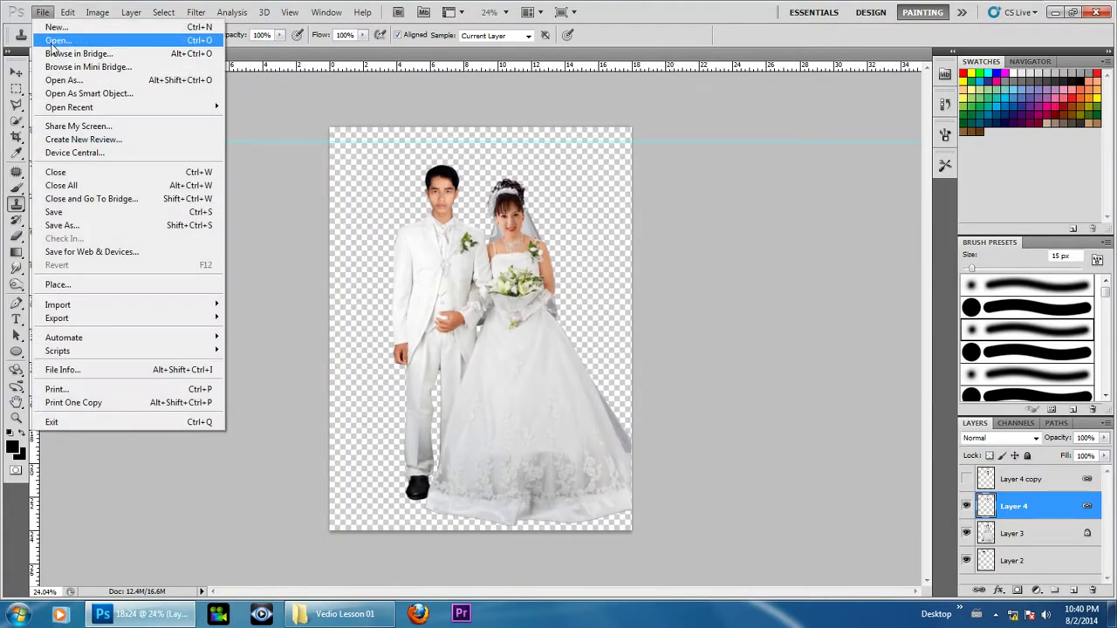
# Step: Open DSC_2891 from the DVD's Lesson 03 > BG folder, browsing as large thumbnails
pyautogui.click(54, 40)
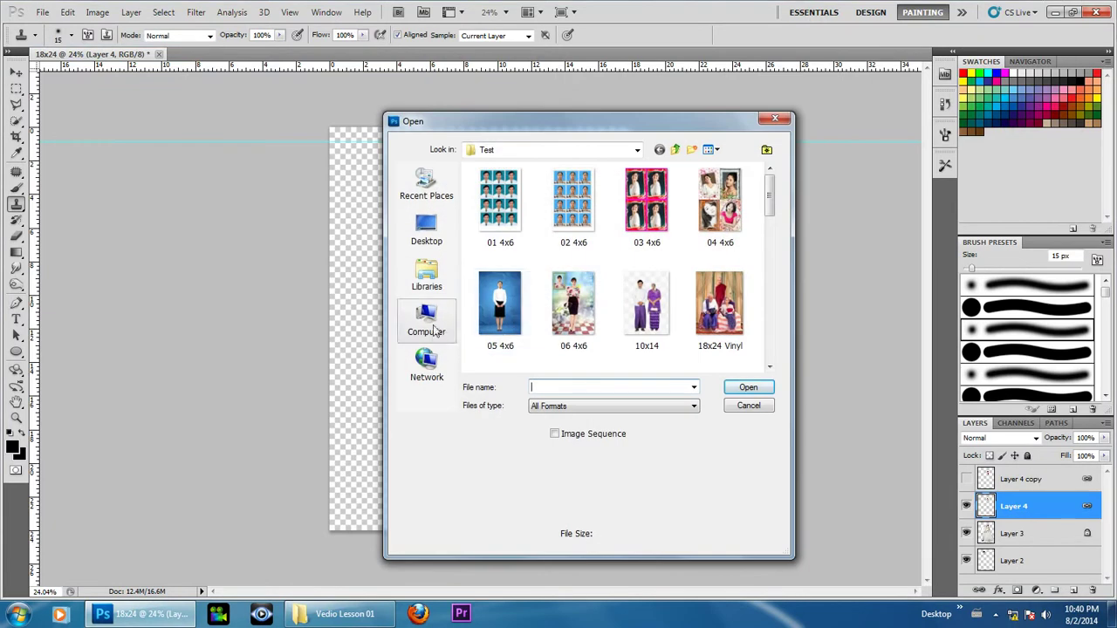
pyautogui.click(428, 320)
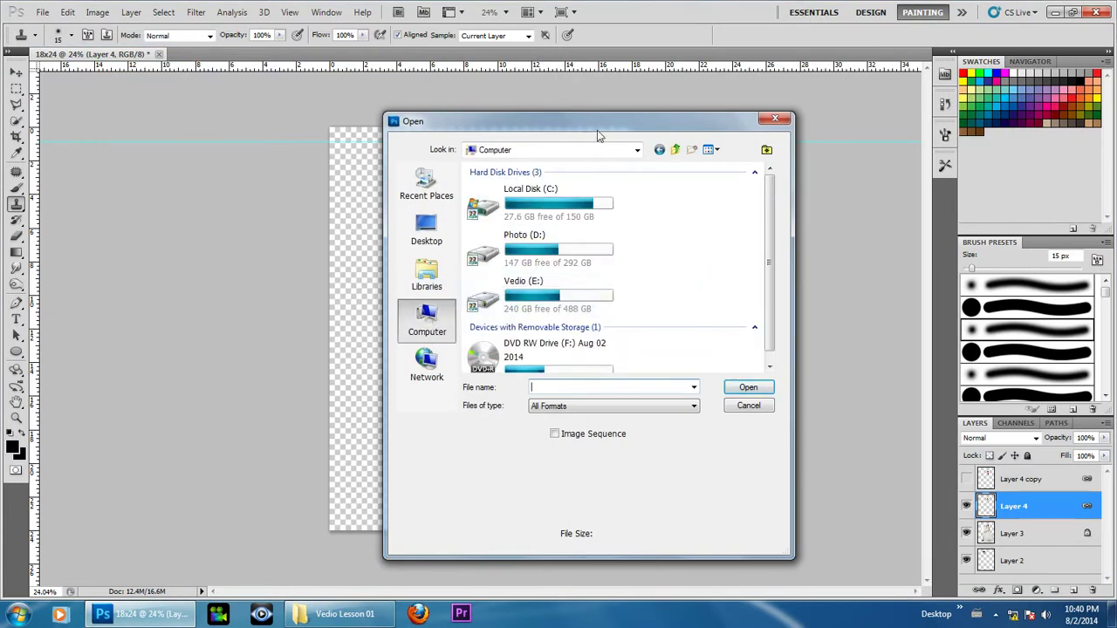
pyautogui.moveTo(598, 121); pyautogui.dragTo(683, 111)
pyautogui.doubleClick(643, 348)
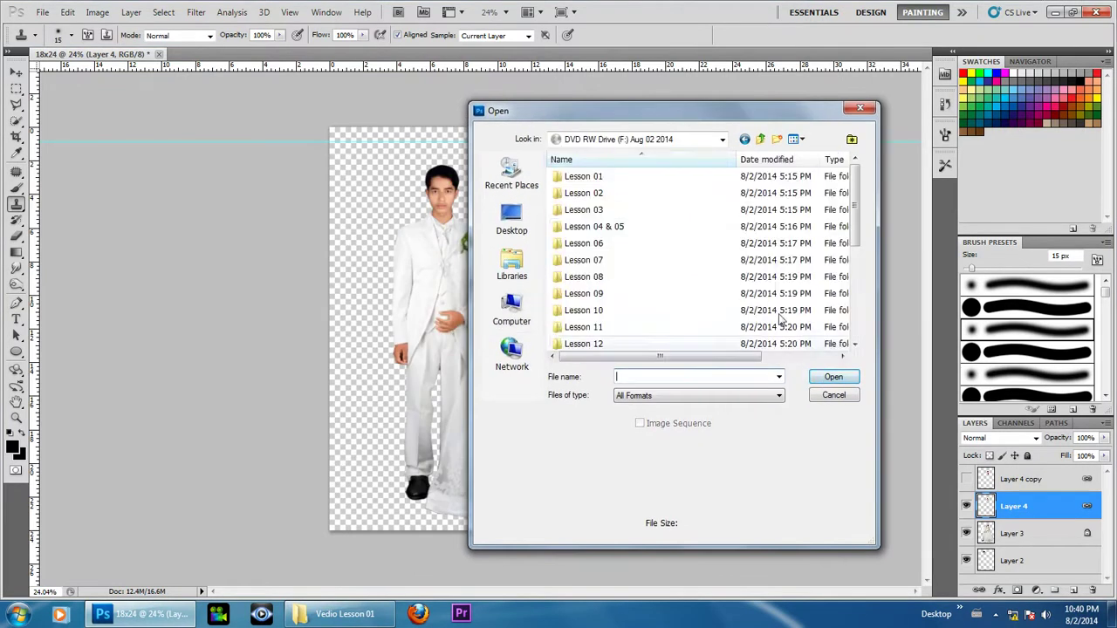
pyautogui.click(833, 376)
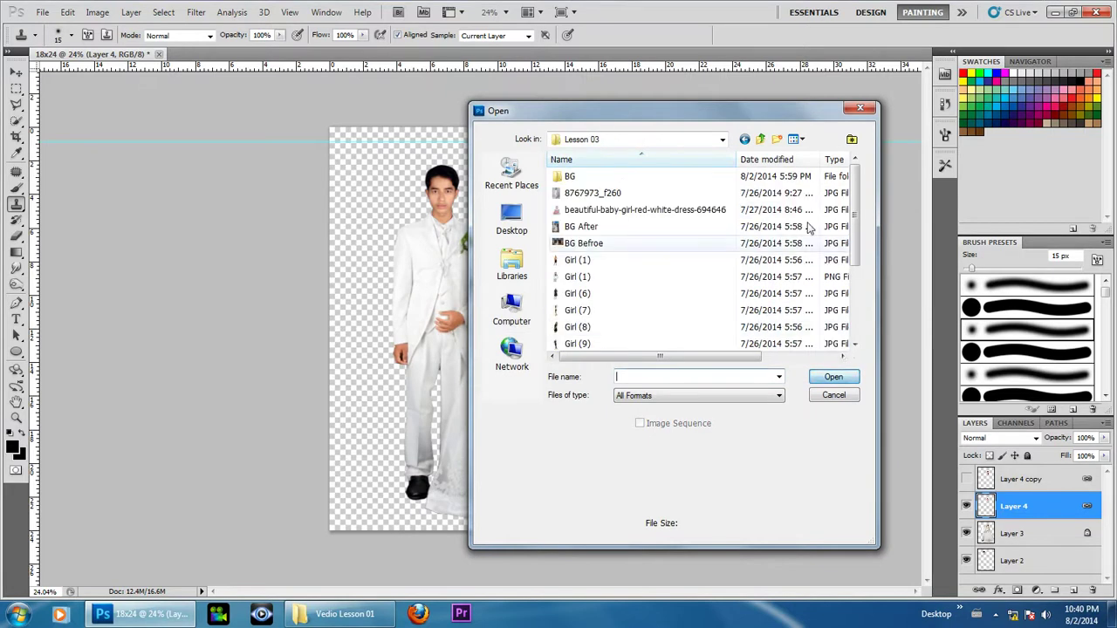
pyautogui.click(833, 376)
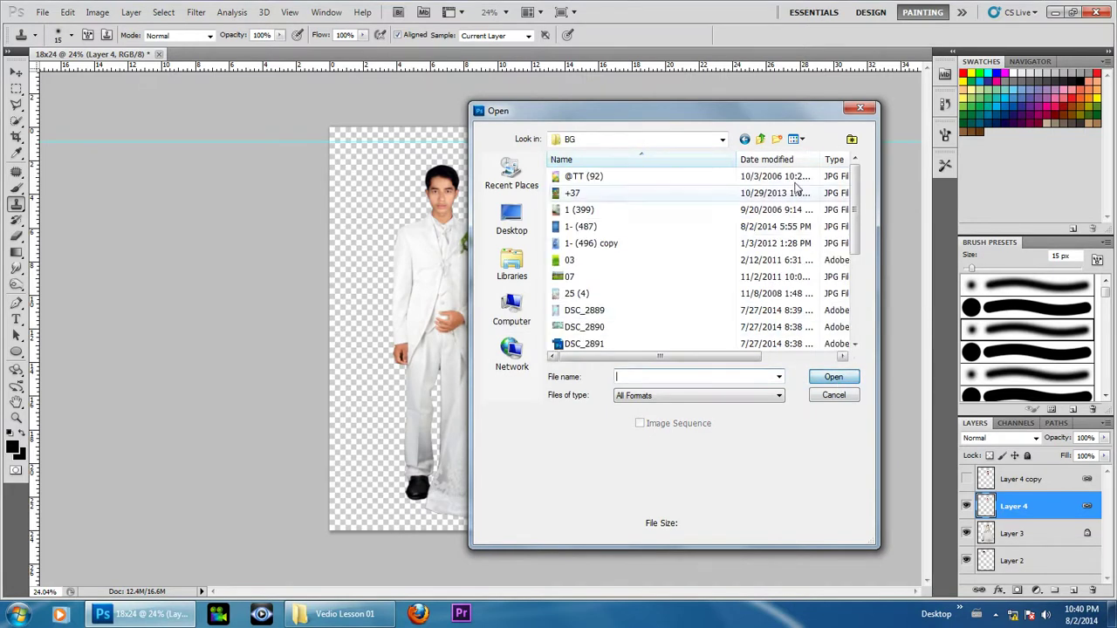
pyautogui.click(795, 138)
pyautogui.click(829, 171)
pyautogui.moveTo(854, 208); pyautogui.dragTo(854, 272)
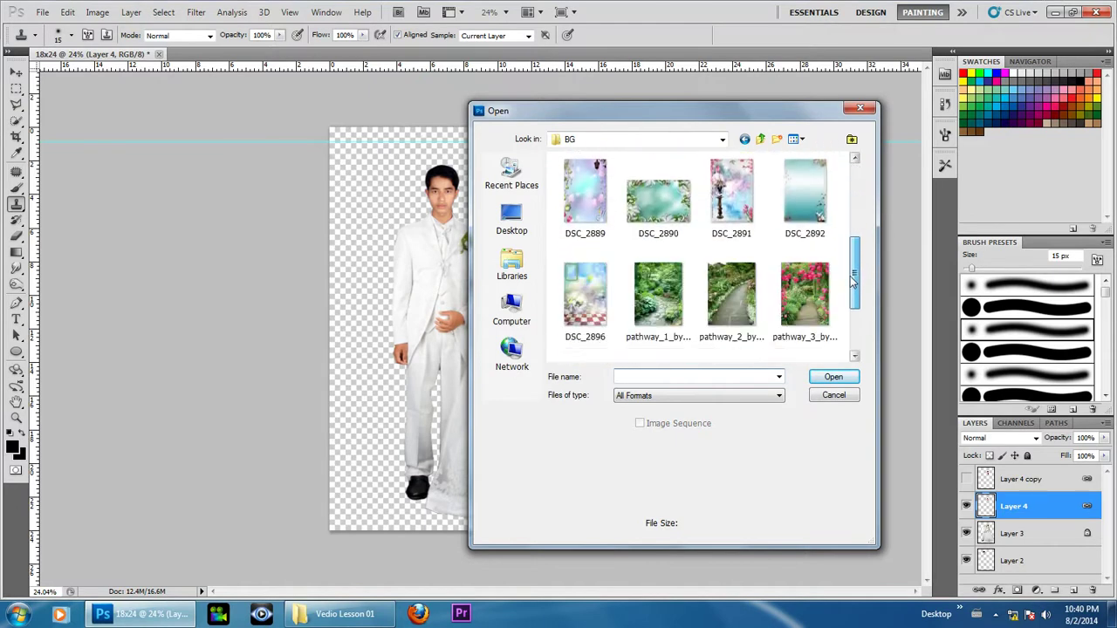
pyautogui.click(724, 231)
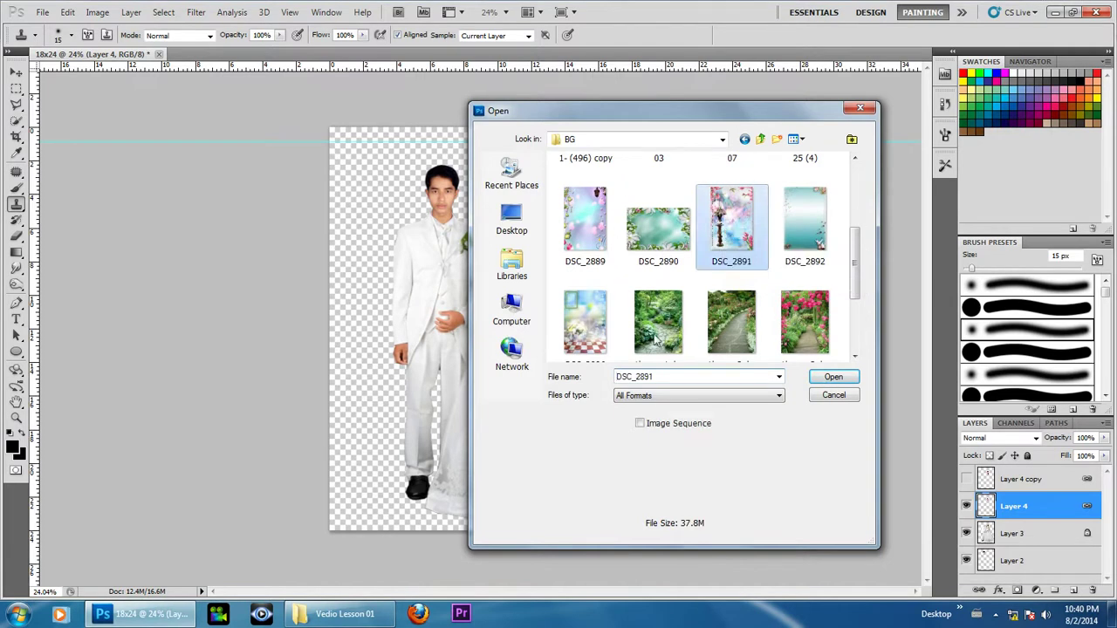
pyautogui.press('Return')
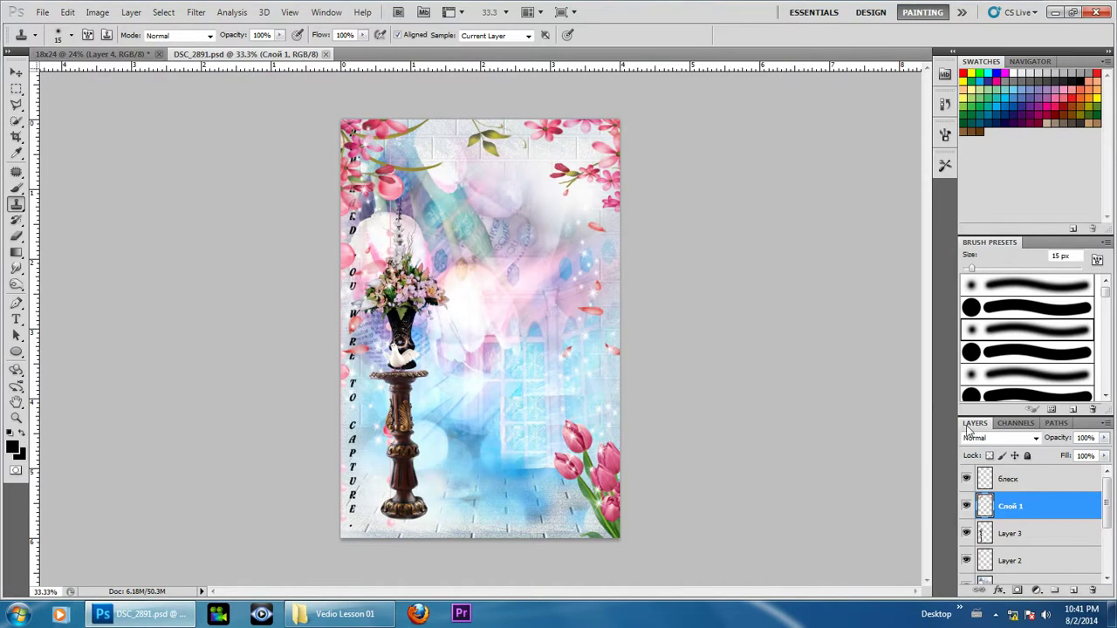
# Step: Float the Layers panel, enlarge it to show all eight layers, and select layer 59
pyautogui.moveTo(975, 426)
pyautogui.mouseDown()
pyautogui.moveTo(803, 327)
pyautogui.moveTo(763, 225)
pyautogui.mouseUp()
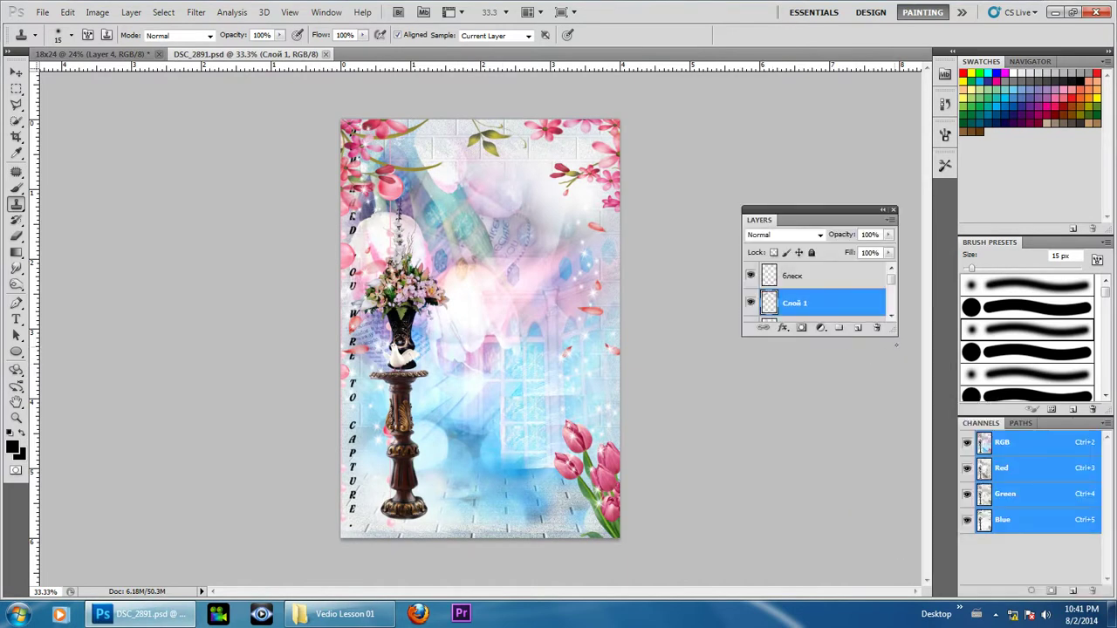
pyautogui.moveTo(894, 334); pyautogui.dragTo(896, 548)
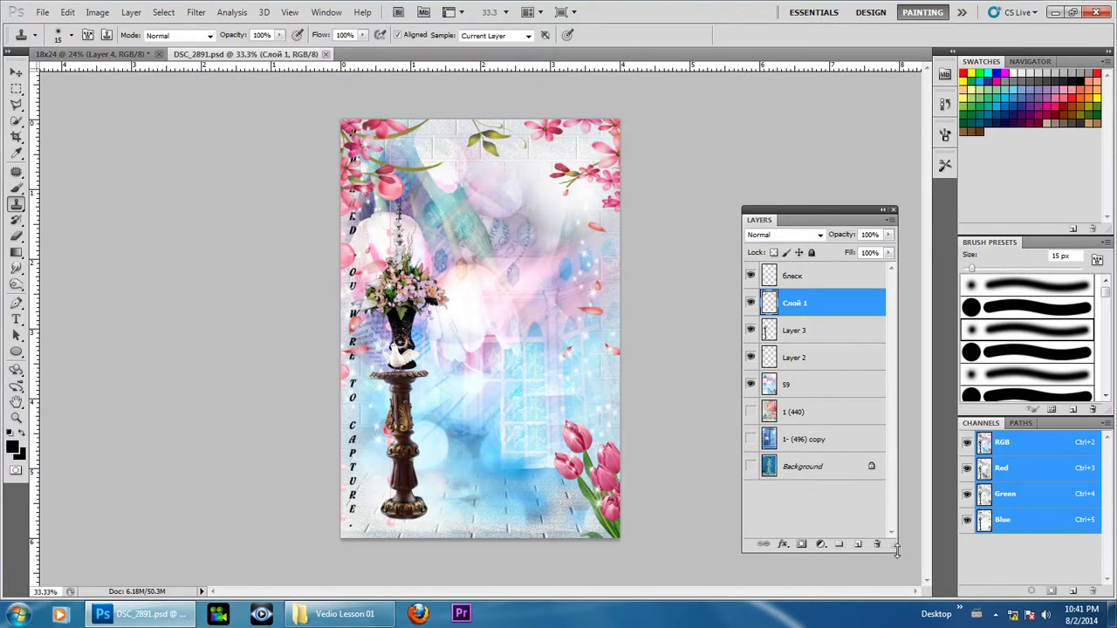
pyautogui.click(818, 275)
pyautogui.click(819, 303)
pyautogui.click(820, 329)
pyautogui.click(819, 357)
pyautogui.click(819, 389)
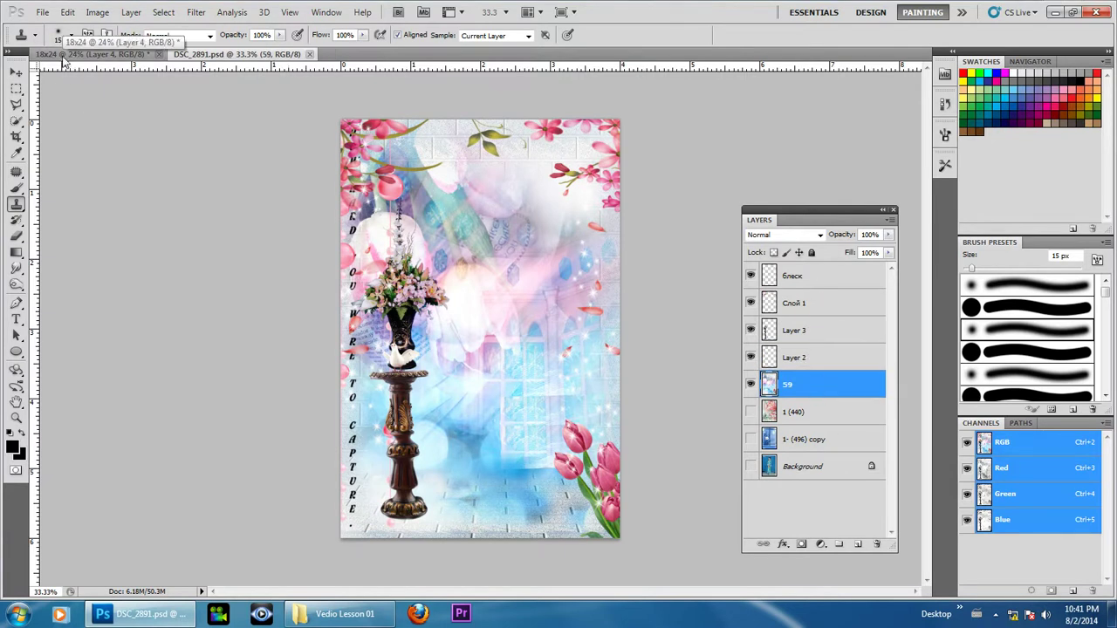
# Step: Put DSC_2891 in its own floating window and zoom out to fit it
pyautogui.click(17, 73)
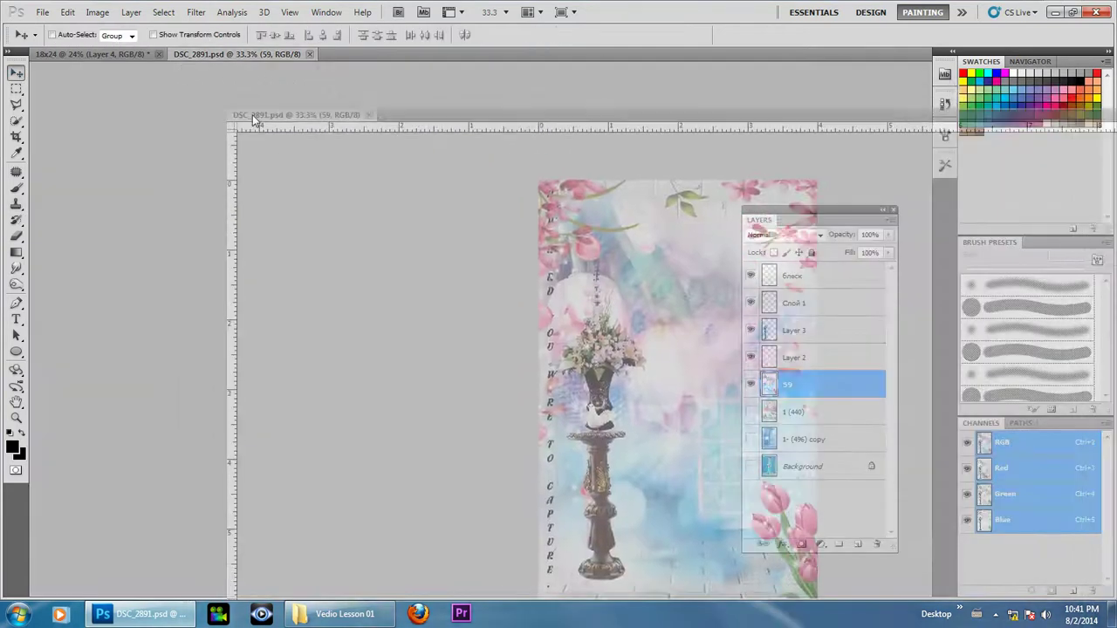
pyautogui.moveTo(184, 58); pyautogui.dragTo(262, 83)
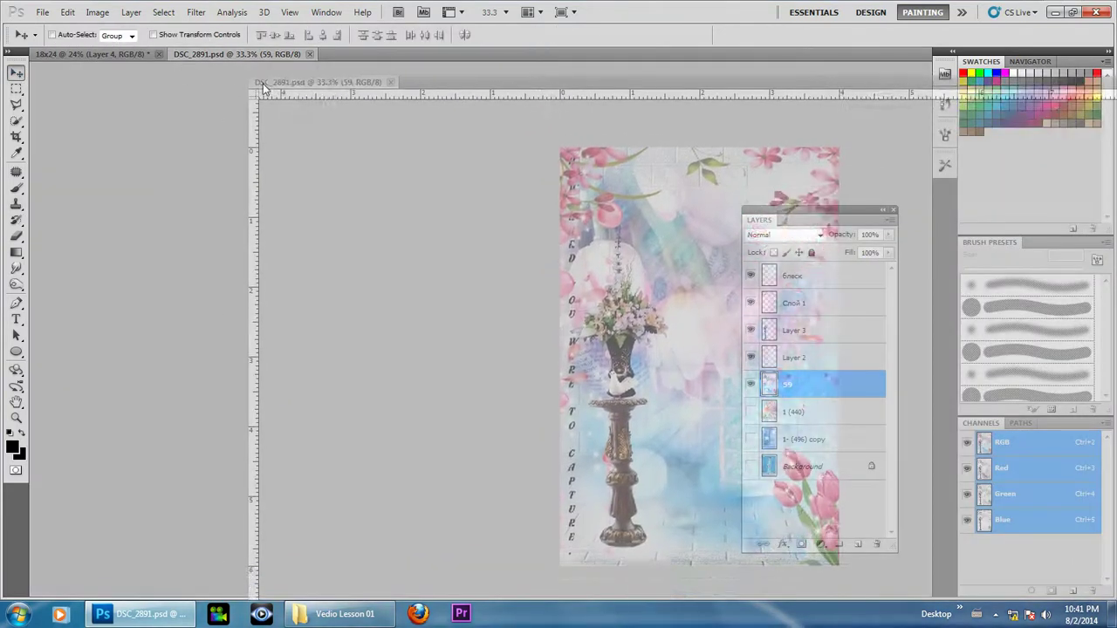
pyautogui.hotkey('ctrl', '-')
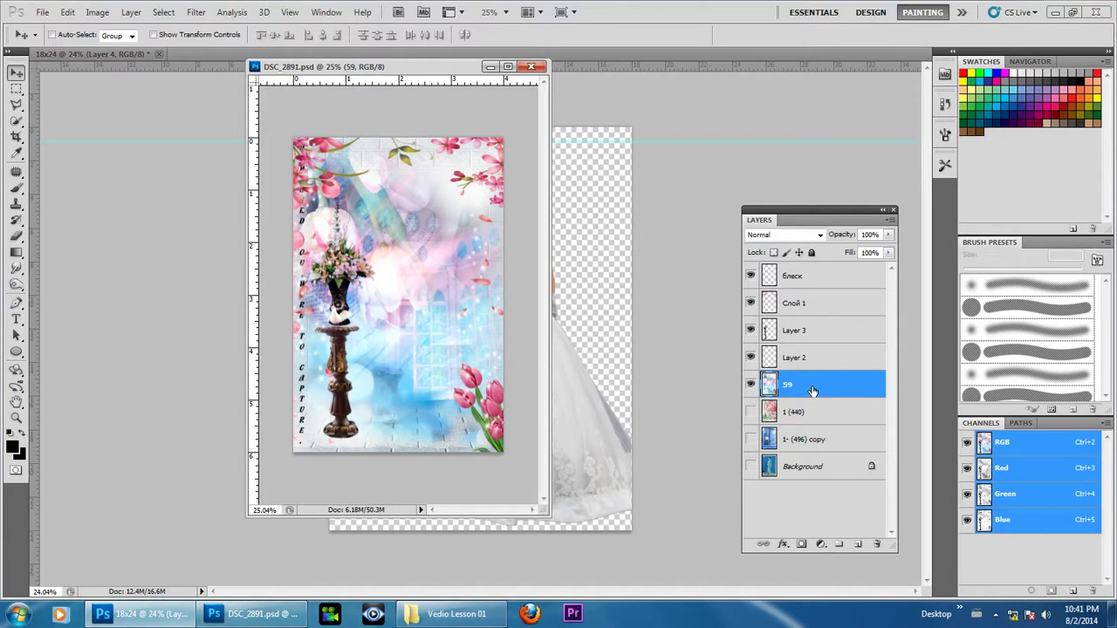
# Step: Copy layers блеск to 59 into the 18x24 composite, close DSC_2891, shift them up-left
pyautogui.keyDown('shift'); pyautogui.click(823, 277); pyautogui.keyUp('shift')
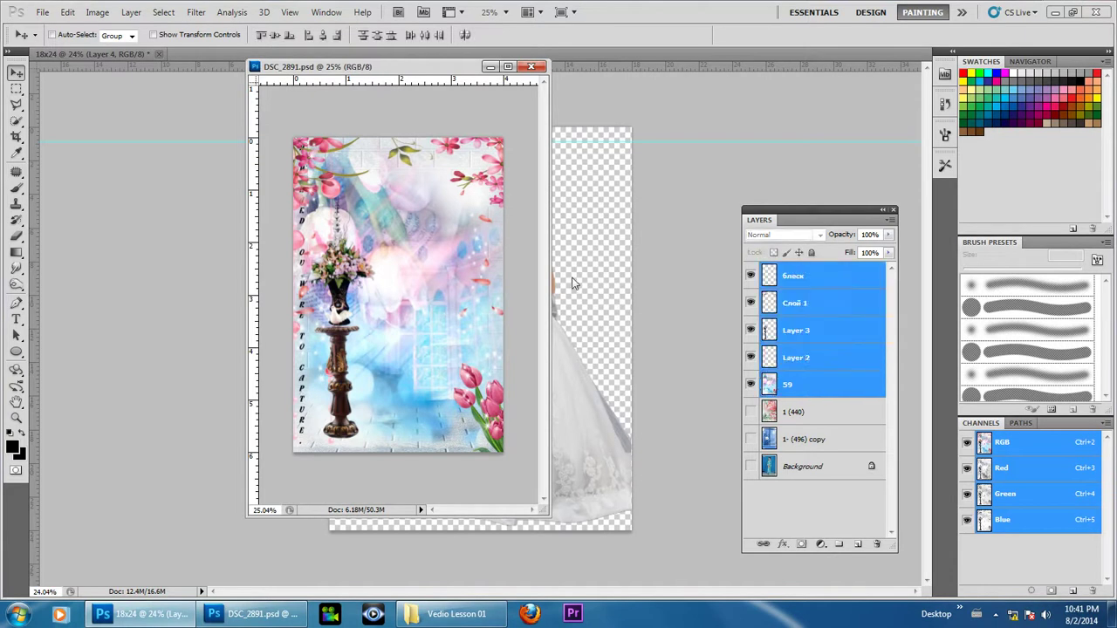
pyautogui.moveTo(410, 244); pyautogui.dragTo(605, 356)
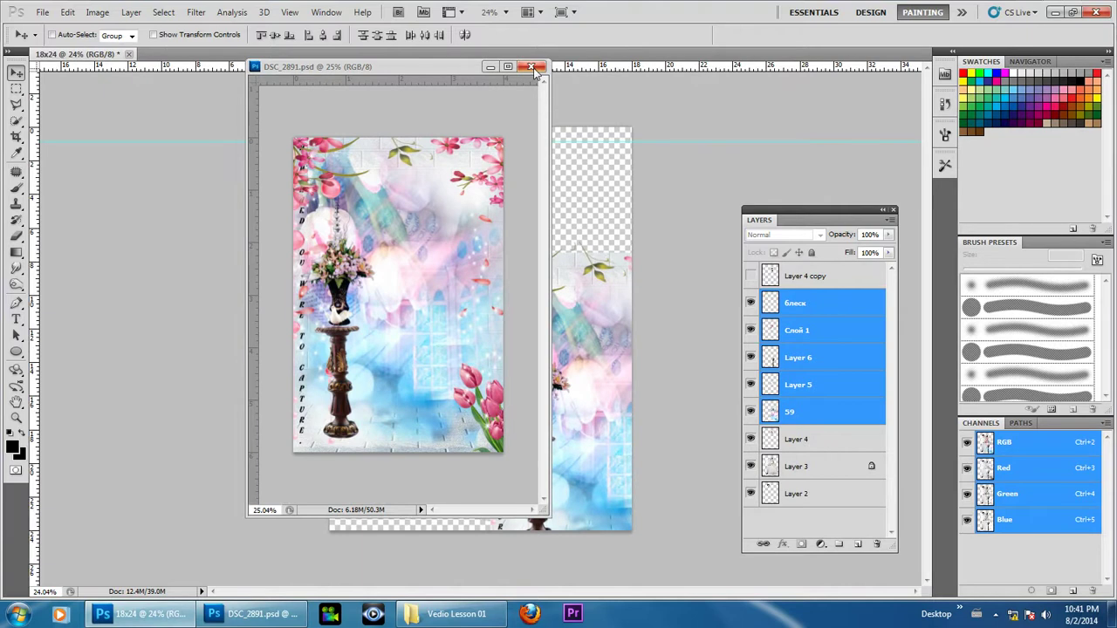
pyautogui.moveTo(536, 71); pyautogui.dragTo(398, 150)
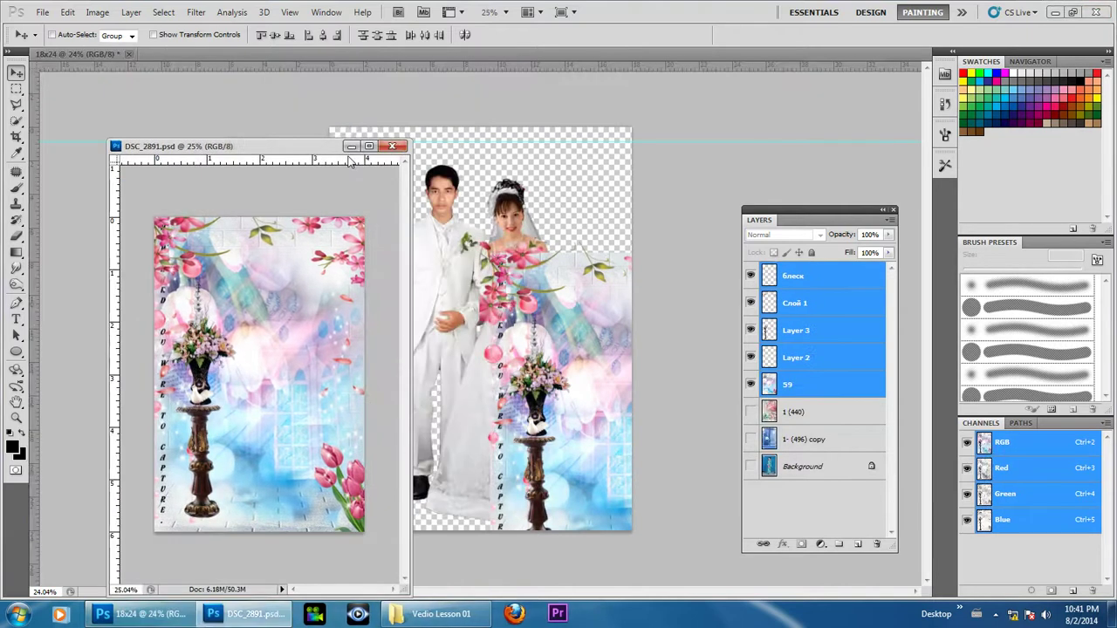
pyautogui.click(395, 147)
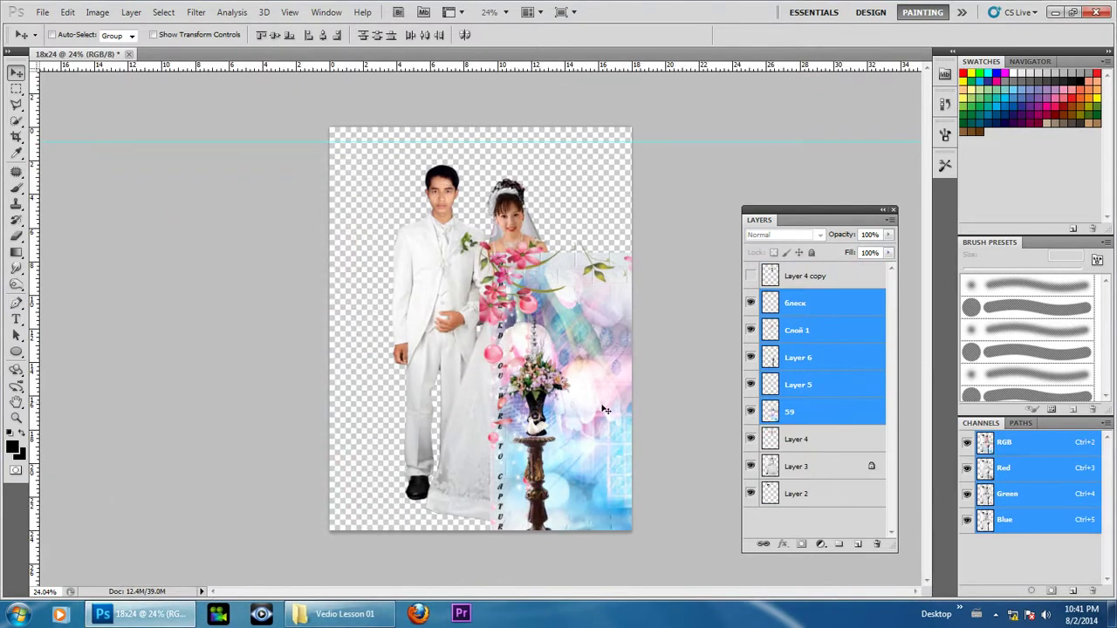
pyautogui.moveTo(585, 436); pyautogui.dragTo(469, 356)
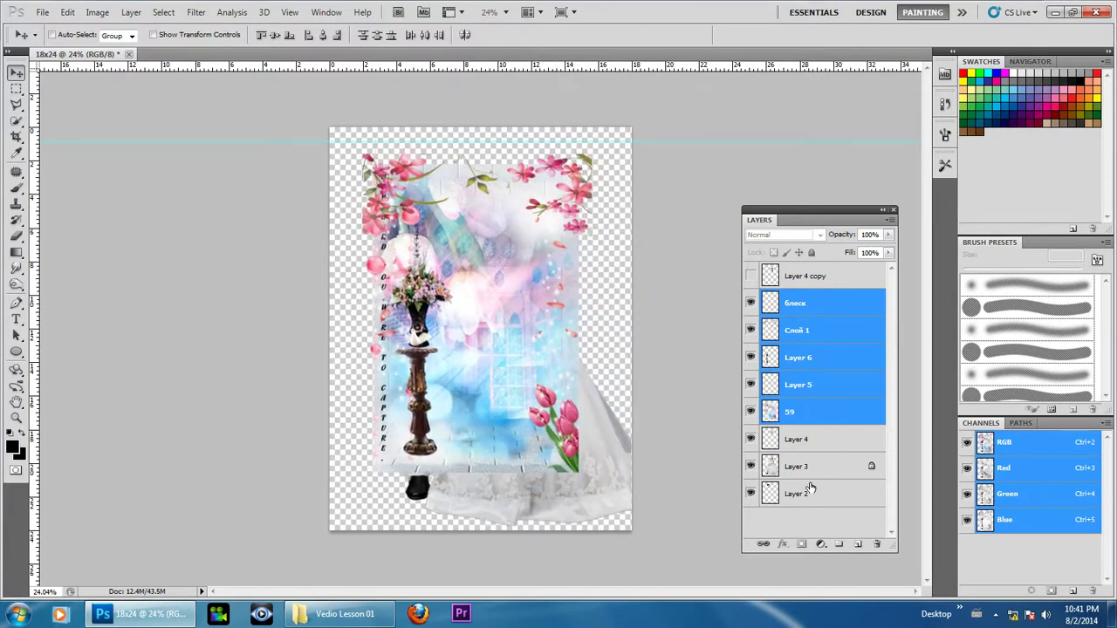
# Step: Send the background layers to the back, beneath the couple
pyautogui.click(131, 11)
pyautogui.moveTo(145, 337)
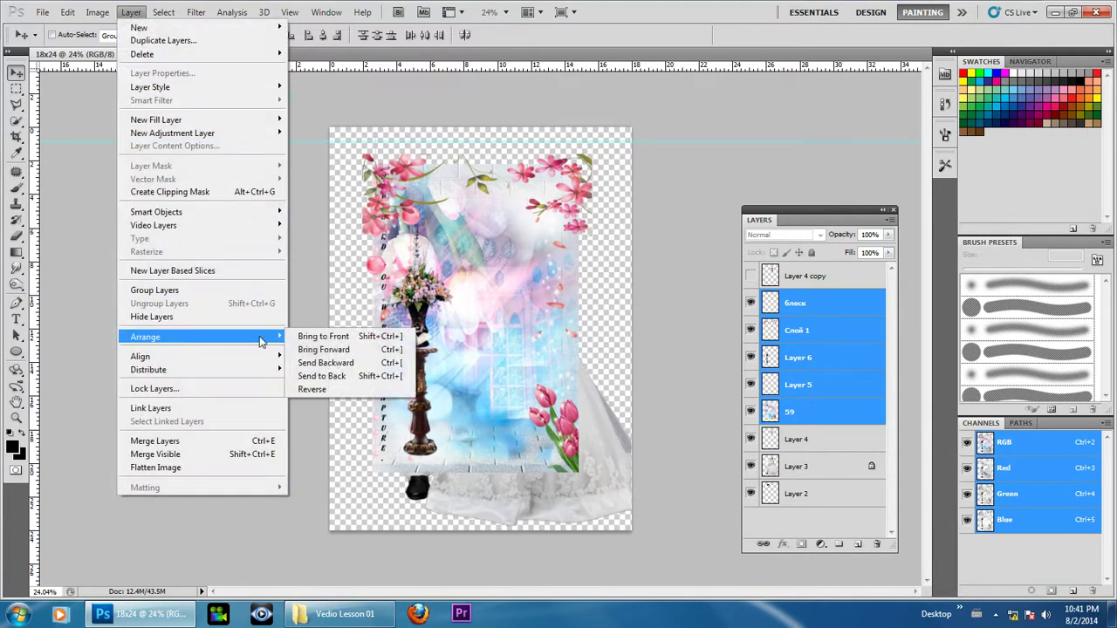
pyautogui.click(322, 377)
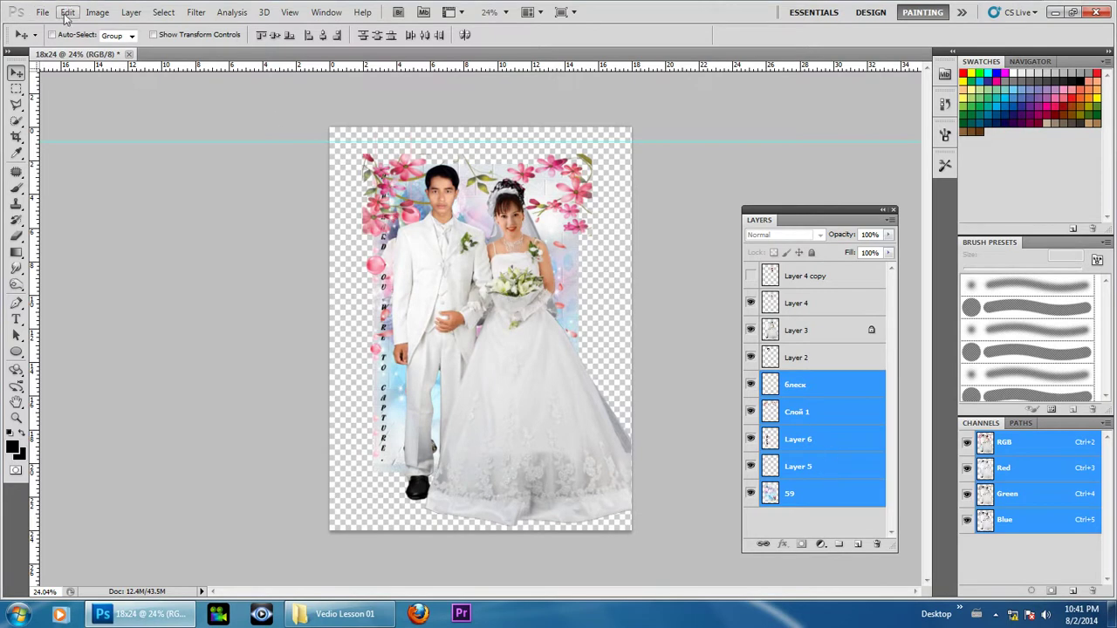
pyautogui.click(67, 12)
# Step: Free-transform the background layers to about 153% wide by 132% tall and commit
pyautogui.click(166, 271)
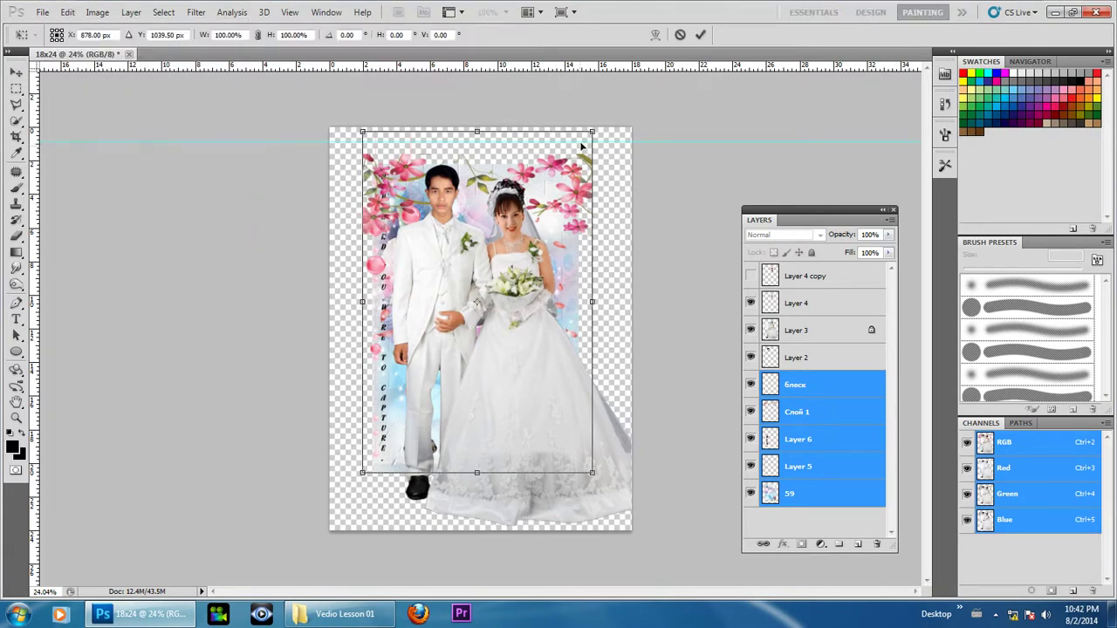
pyautogui.moveTo(591, 132); pyautogui.dragTo(655, 76)
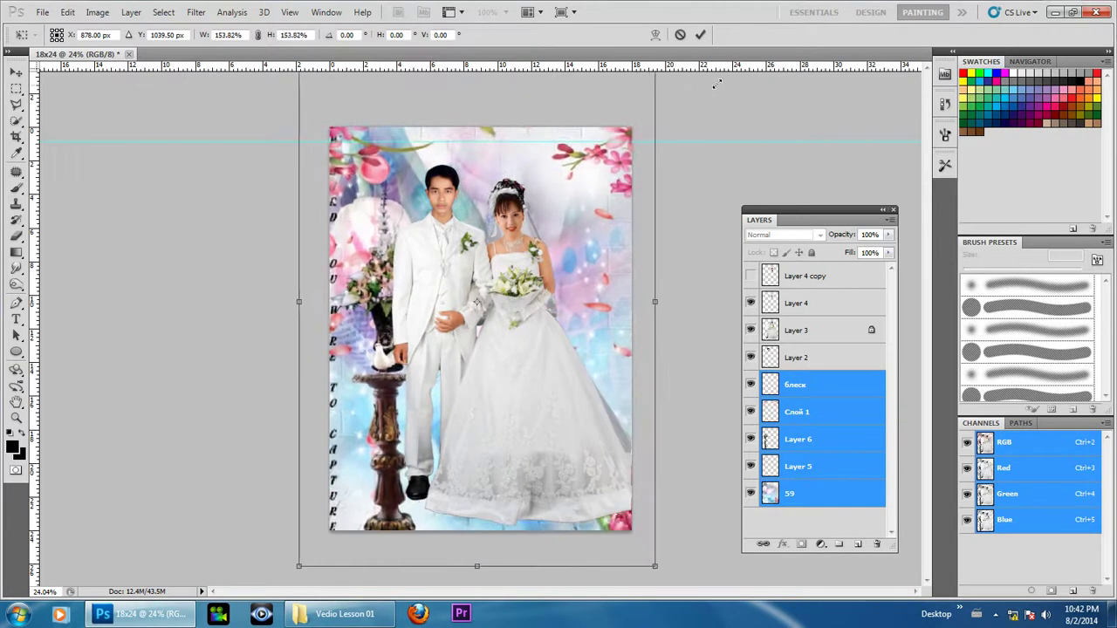
pyautogui.moveTo(529, 283); pyautogui.dragTo(534, 251)
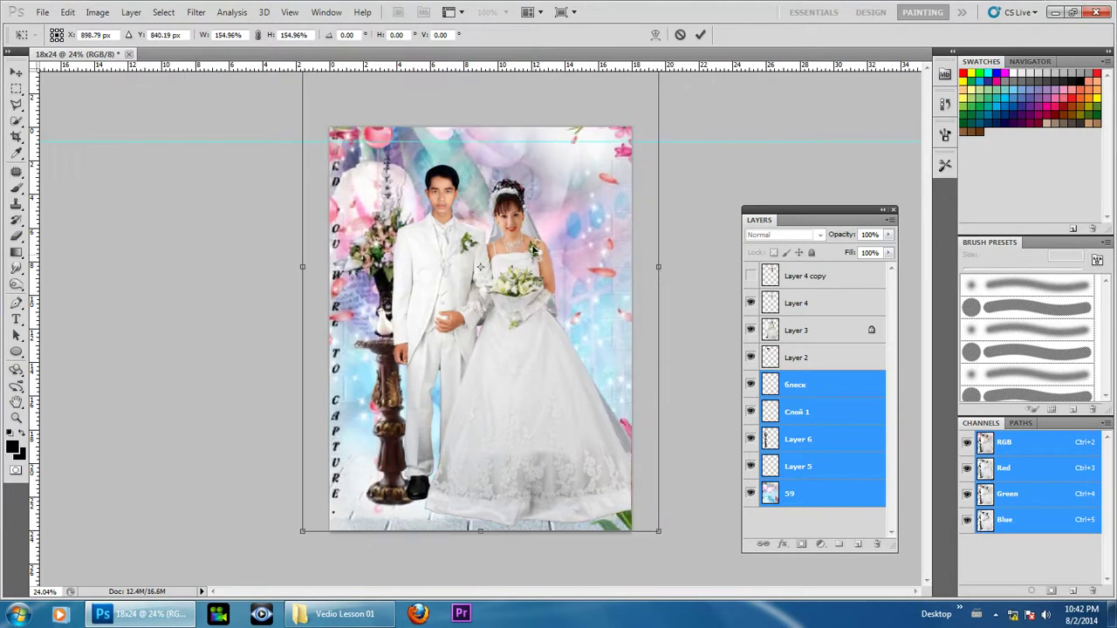
pyautogui.hotkey('ctrl', '-')
pyautogui.moveTo(476, 85); pyautogui.dragTo(480, 138)
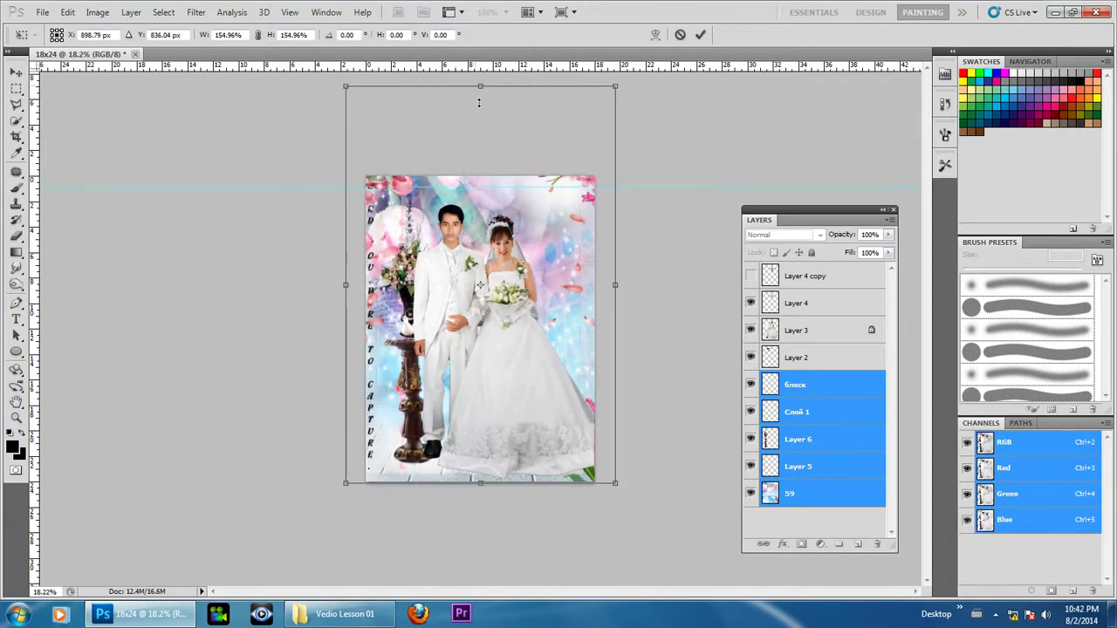
pyautogui.moveTo(616, 136); pyautogui.dragTo(613, 138)
pyautogui.hotkey('ctrl', '+')
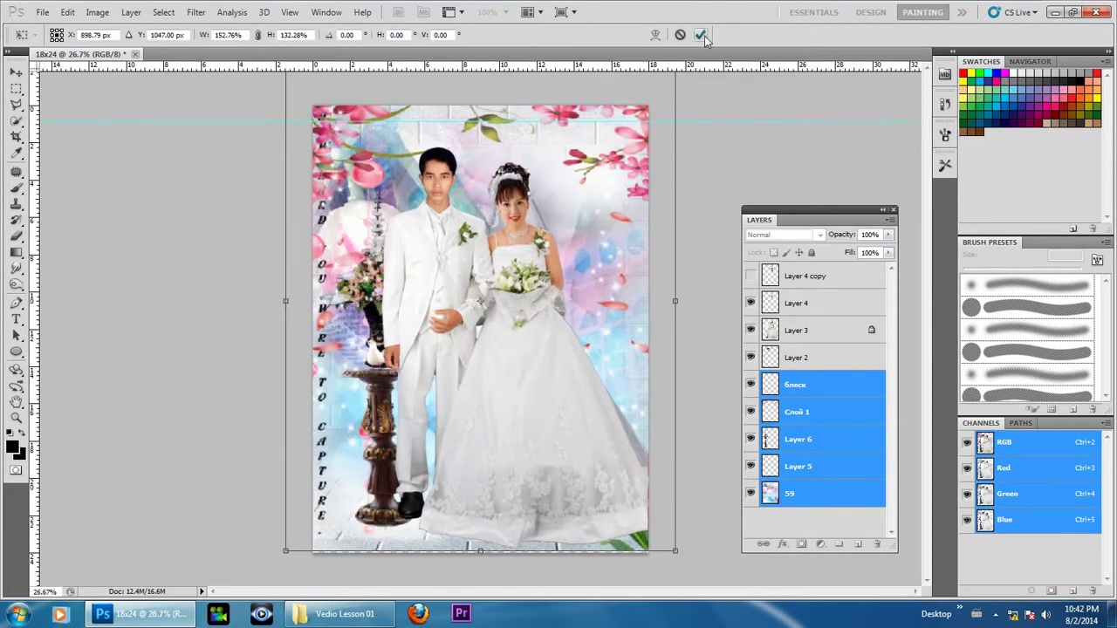
pyautogui.click(701, 35)
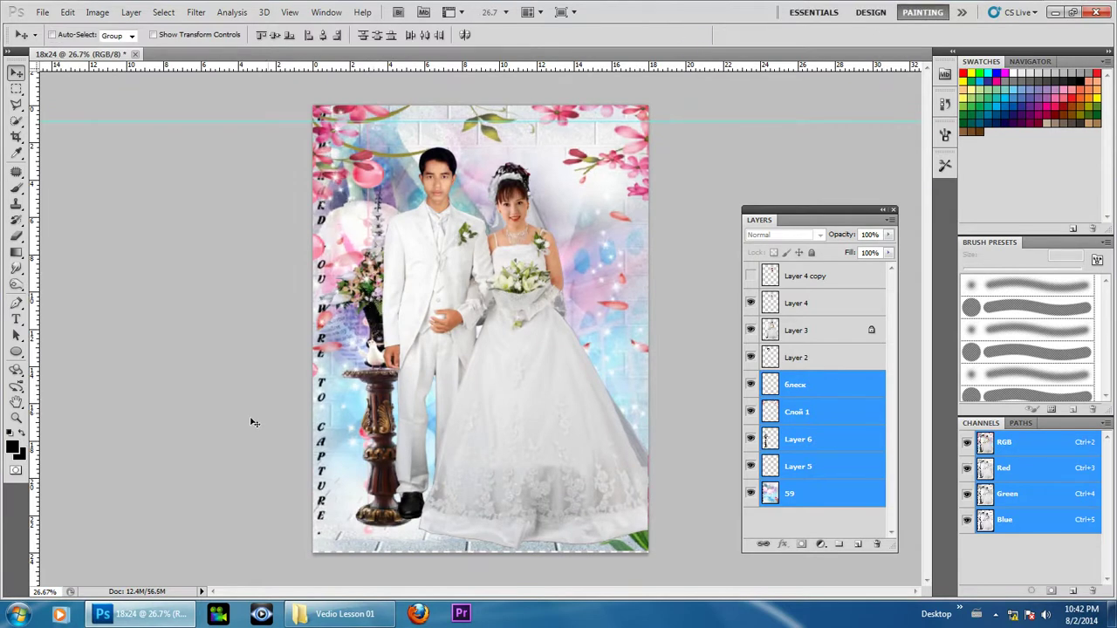
# Step: Move Layer 6, the vase and pedestal, about 30 px left, then make layer 59 active
pyautogui.click(799, 441)
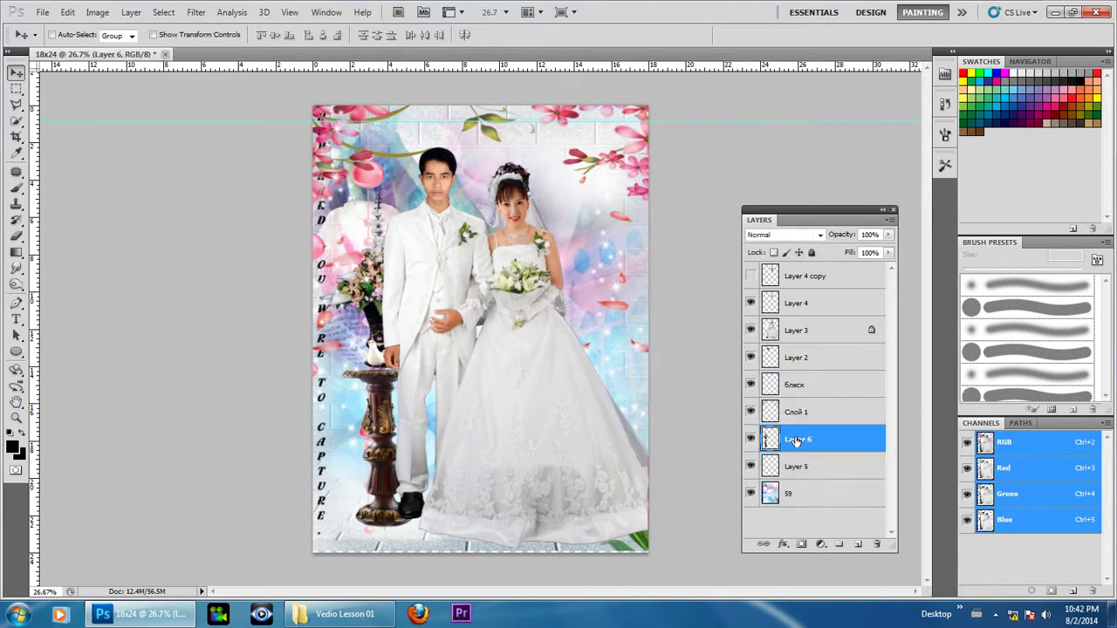
pyautogui.moveTo(494, 461); pyautogui.dragTo(458, 457)
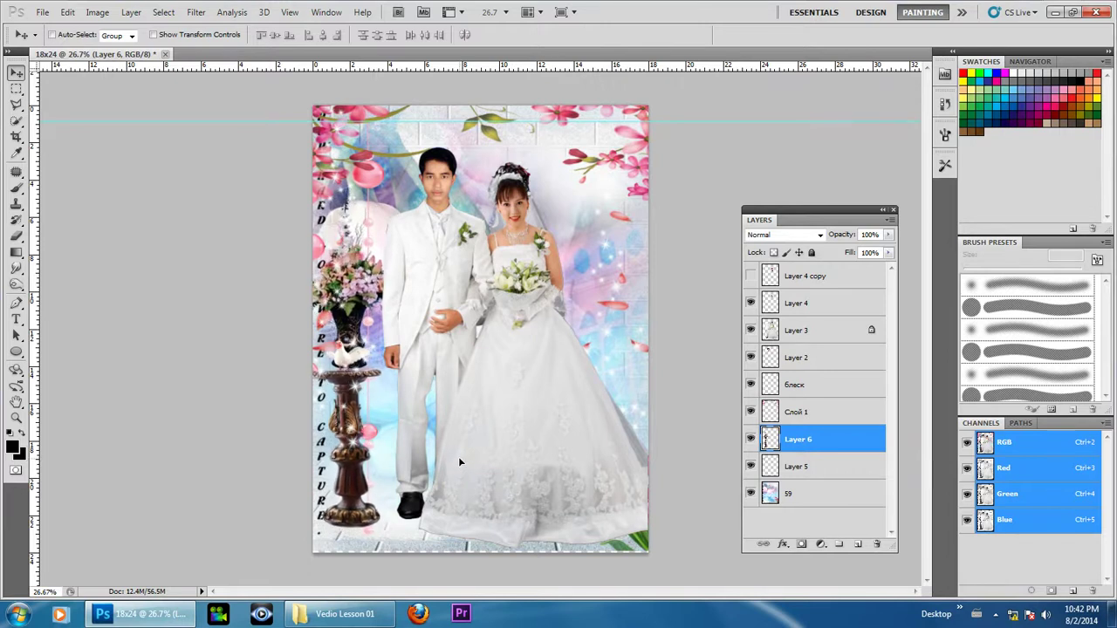
pyautogui.click(788, 495)
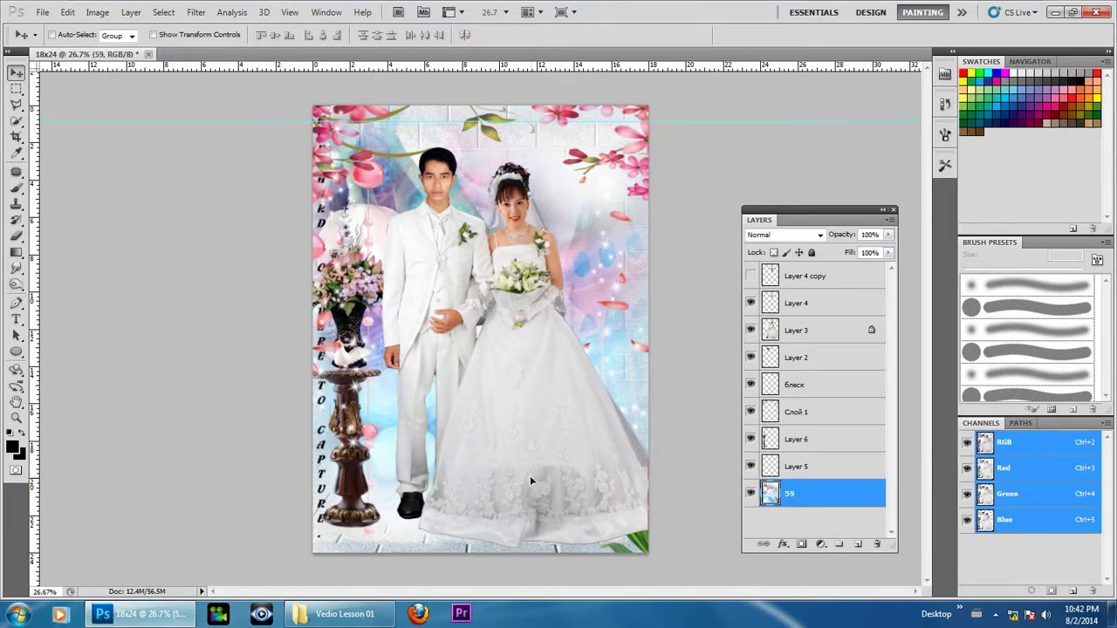
pyautogui.scroll(-4, 508, 310)
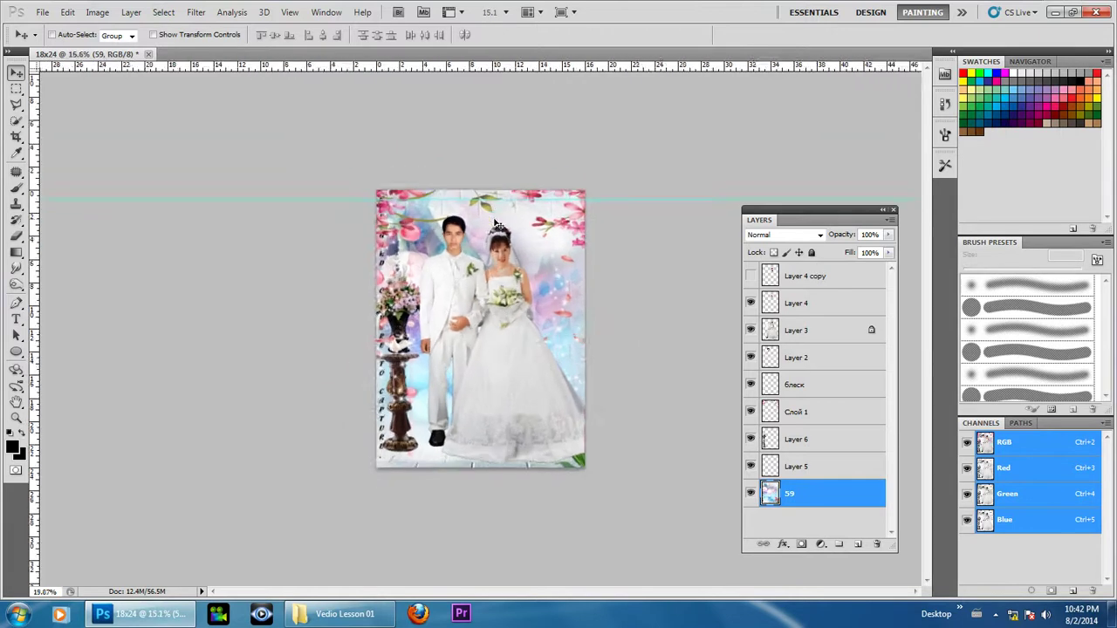
pyautogui.scroll(4, 476, 352)
pyautogui.scroll(3, 475, 351)
pyautogui.scroll(-1, 476, 352)
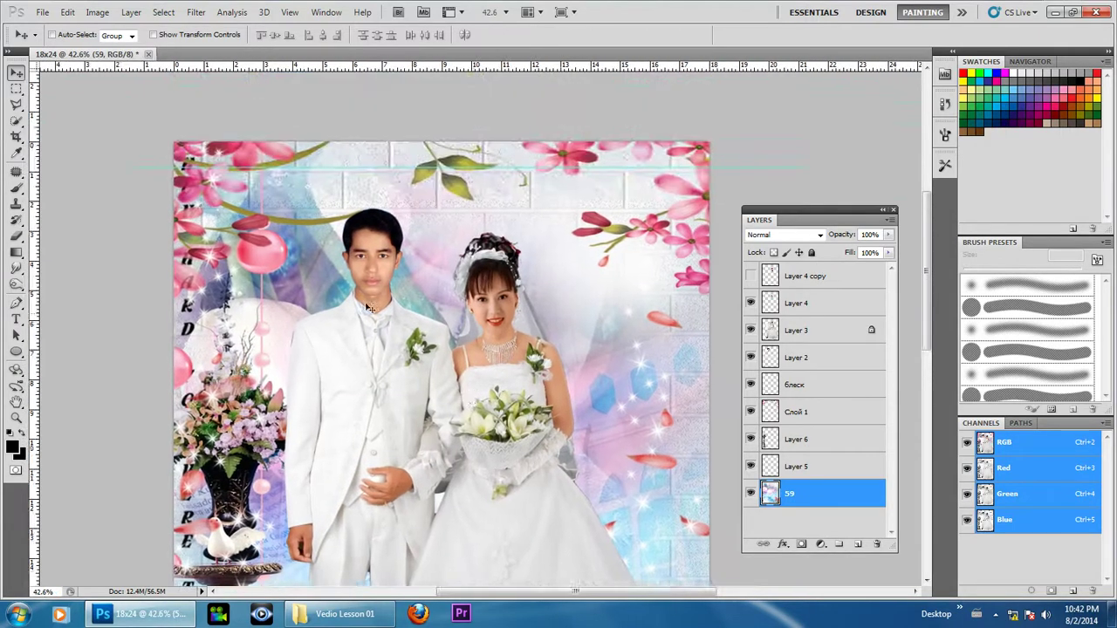
pyautogui.scroll(-2, 506, 316)
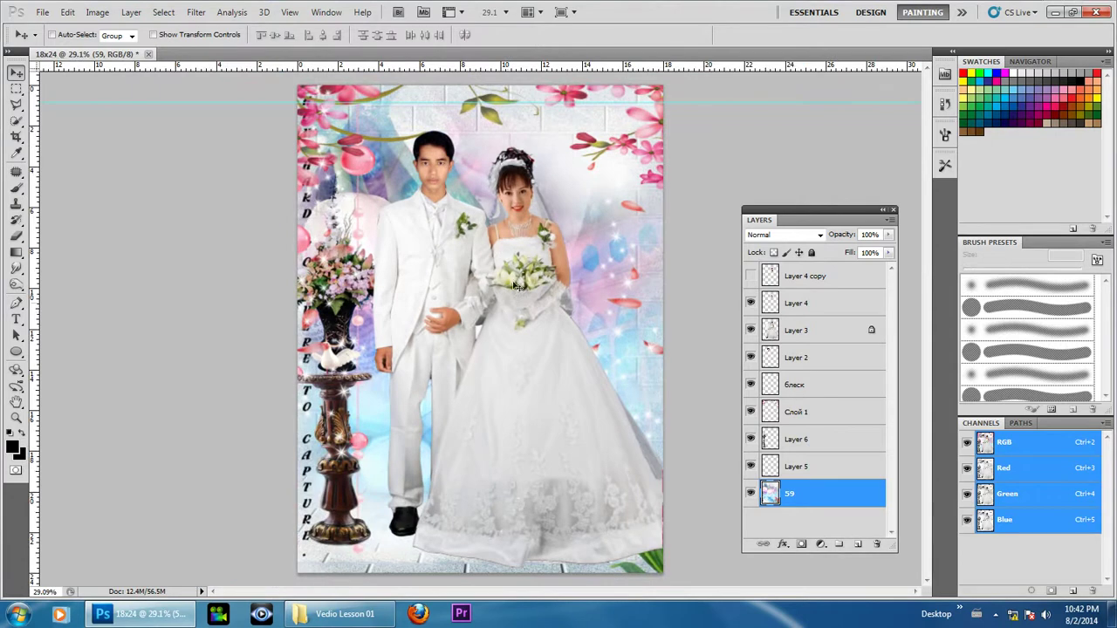
pyautogui.scroll(-1, 457, 279)
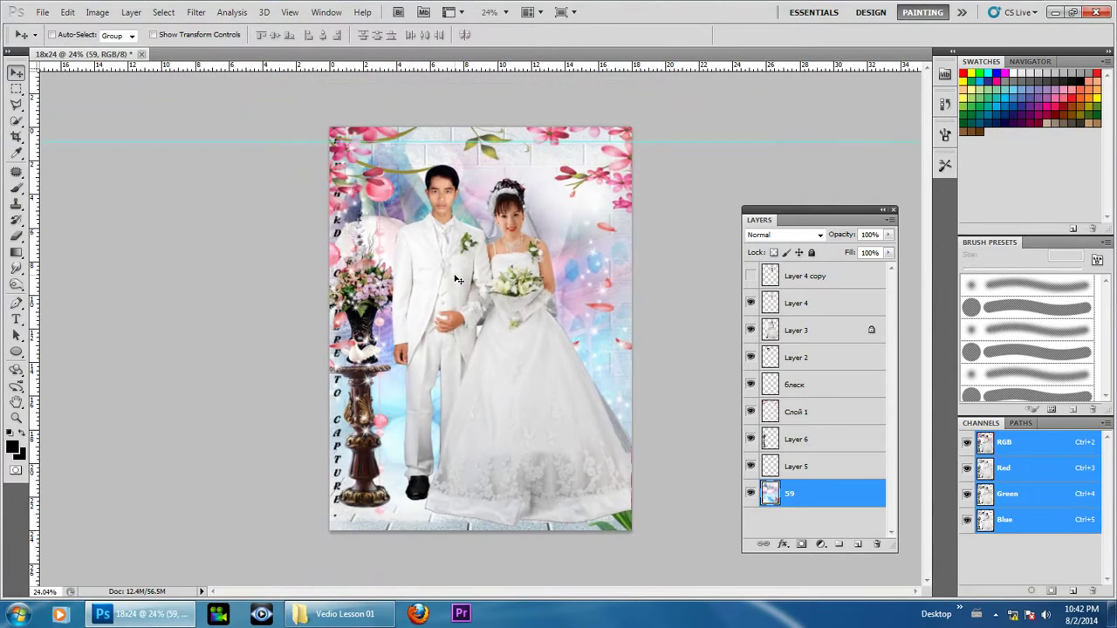